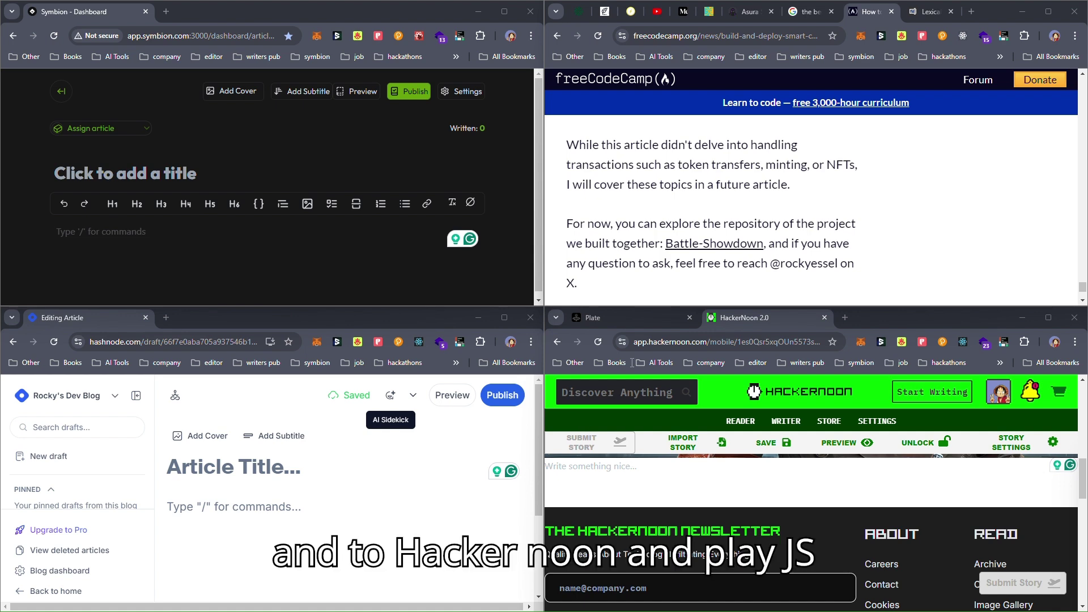
# Look over the freeCodeCamp source article and the empty Plate, Lexical, Symbion, Hashnode and HackerNoon editors
pyautogui.click(633, 316)
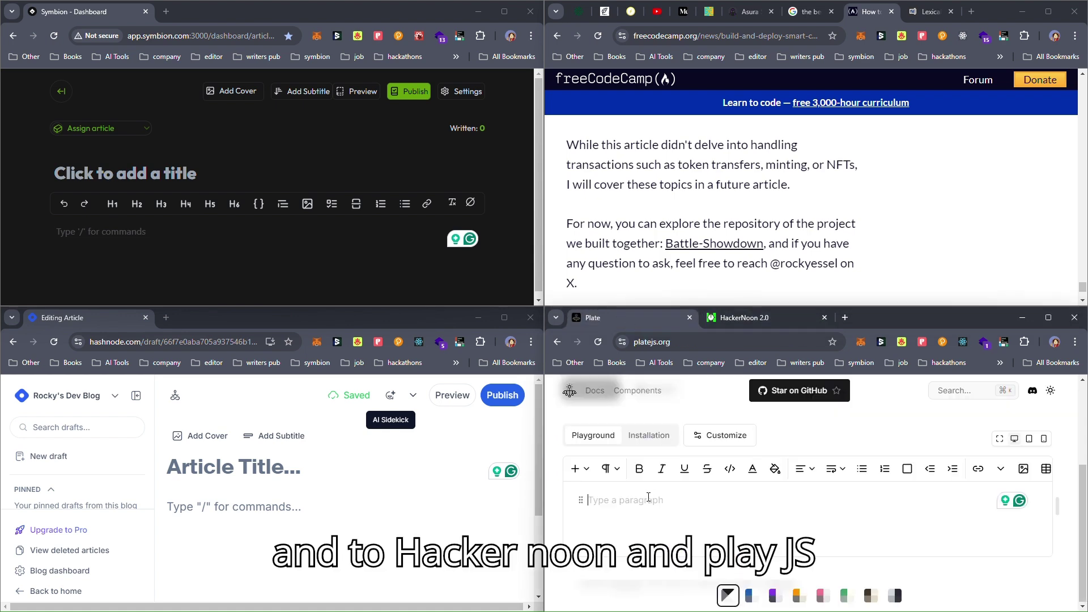
pyautogui.click(929, 11)
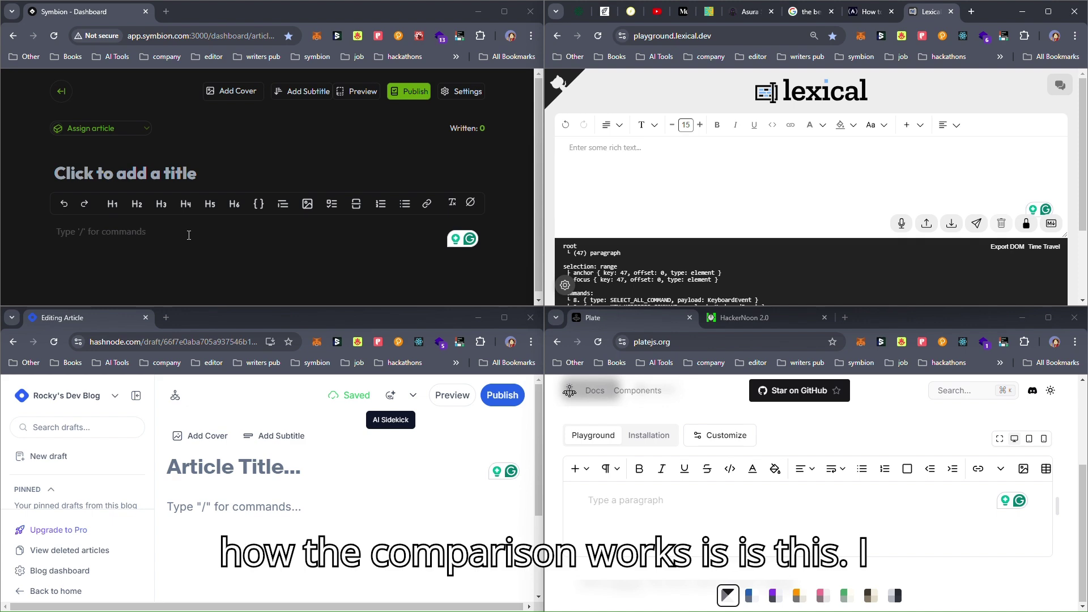
pyautogui.click(865, 12)
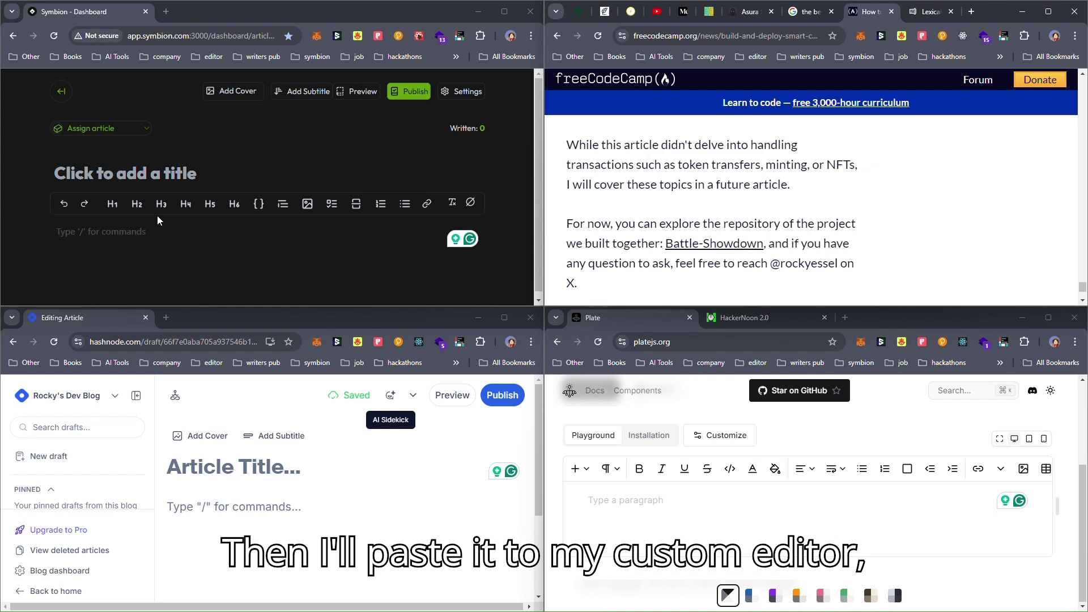
pyautogui.click(148, 230)
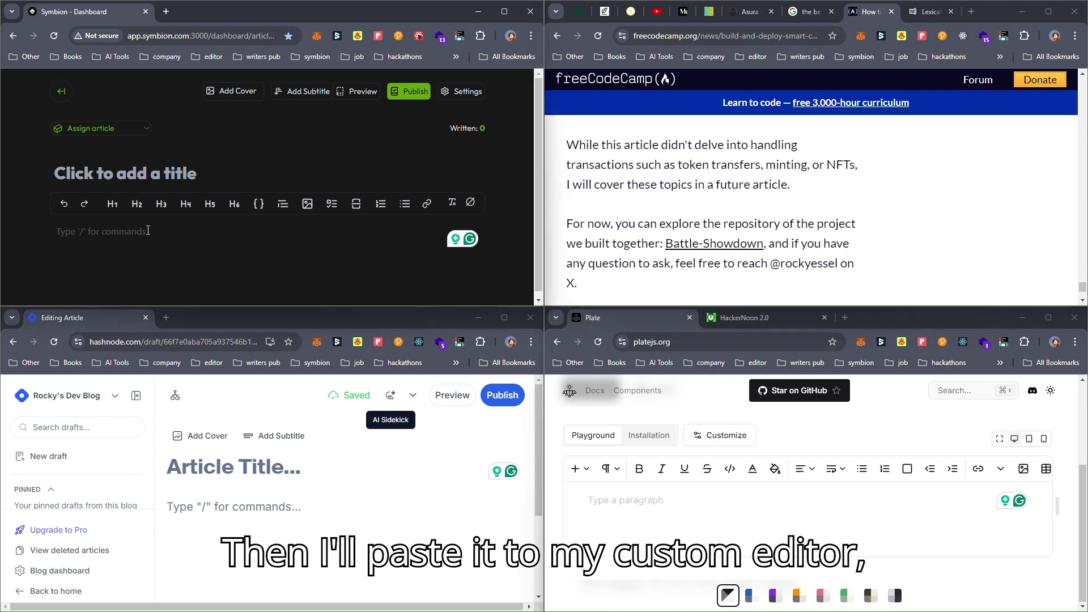
pyautogui.click(214, 508)
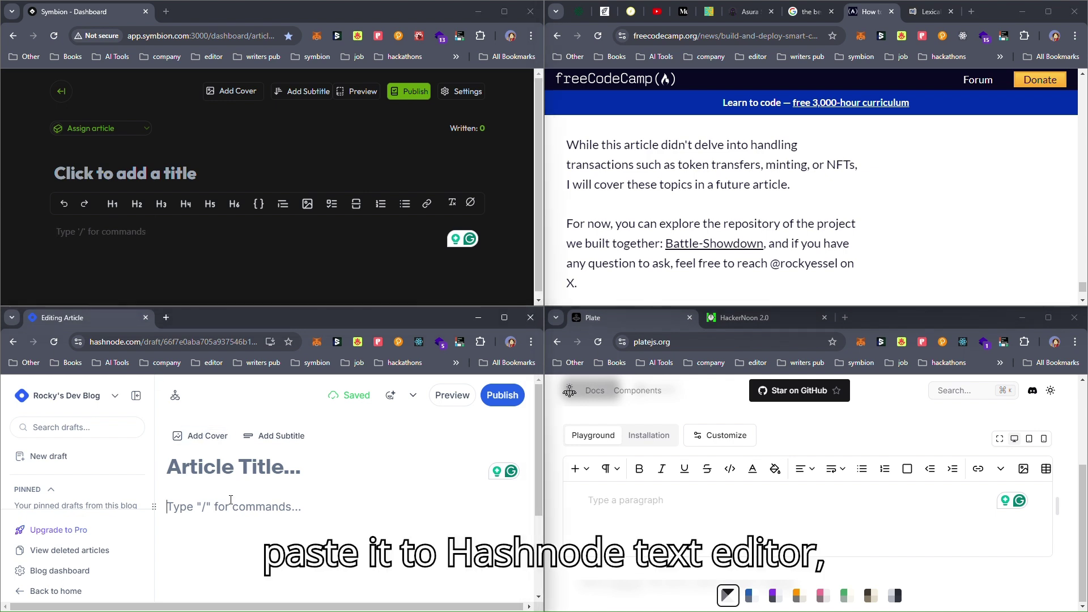
pyautogui.click(675, 505)
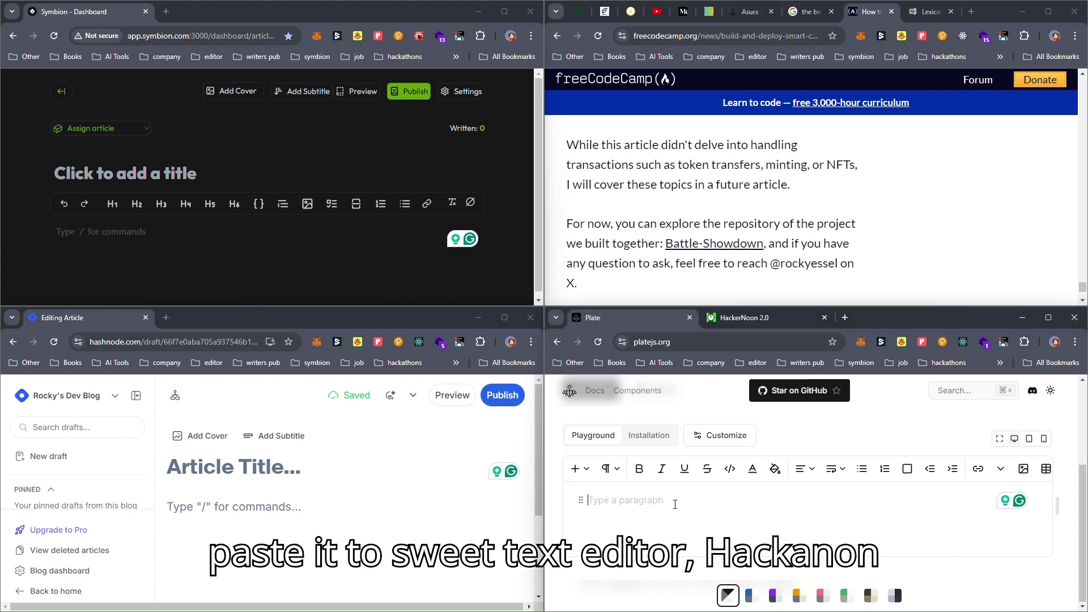
pyautogui.click(747, 314)
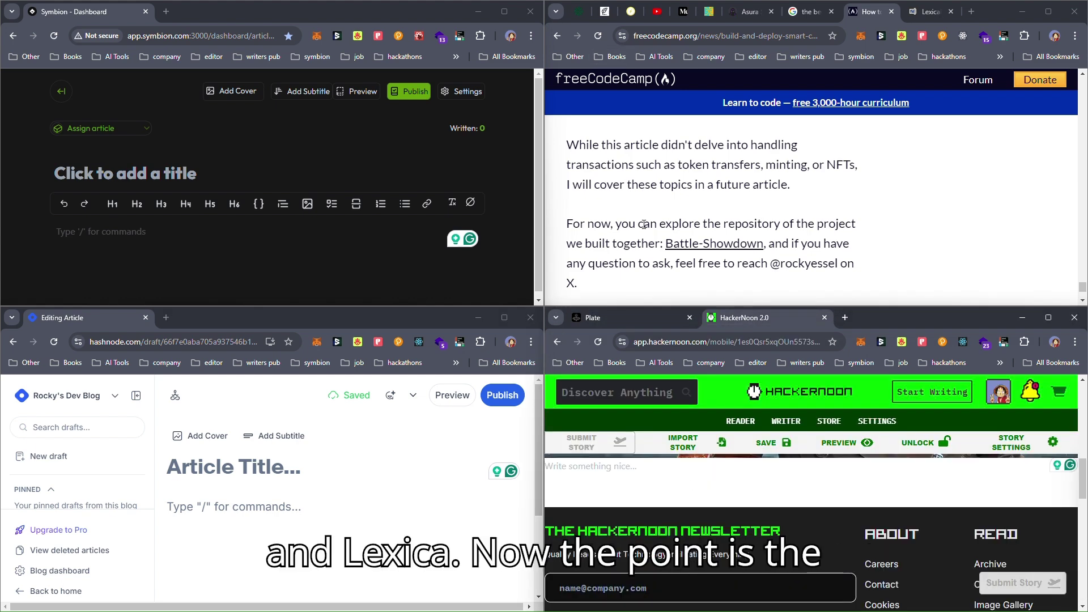
pyautogui.click(917, 17)
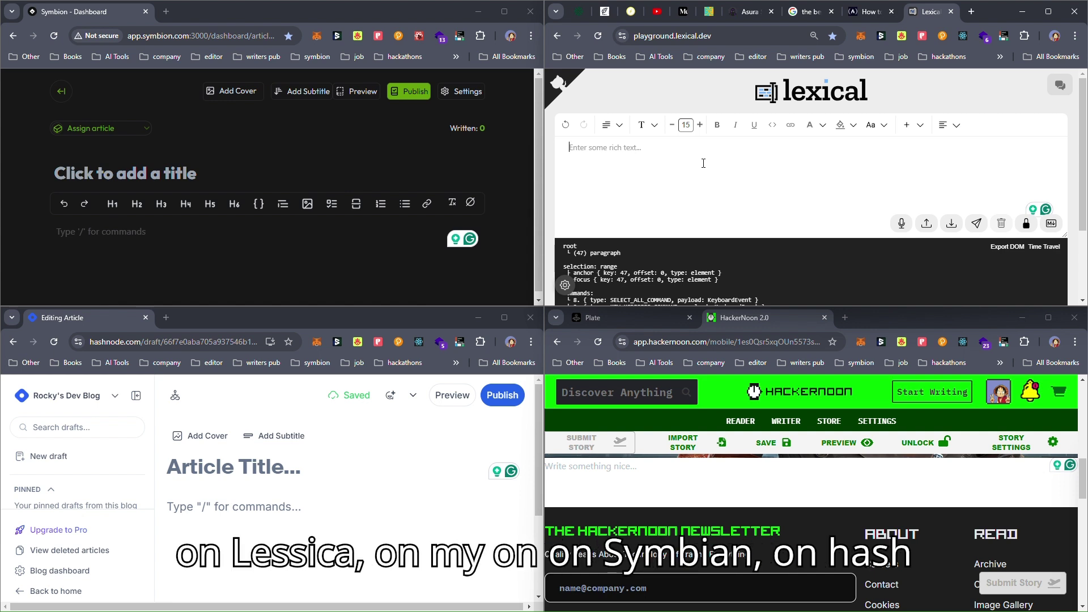
pyautogui.write('5')
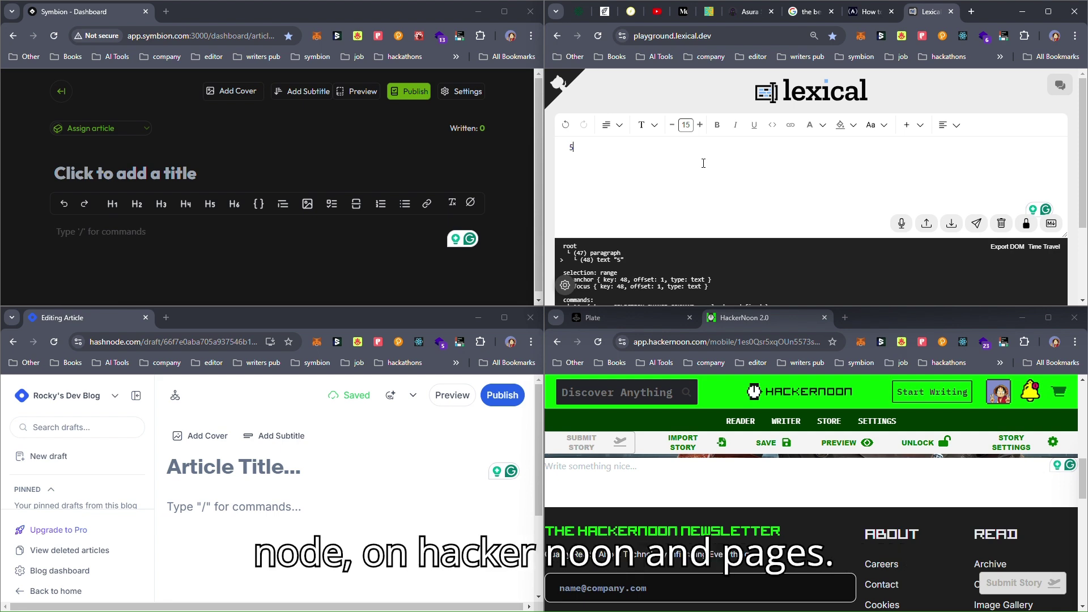
pyautogui.press('BackSpace')
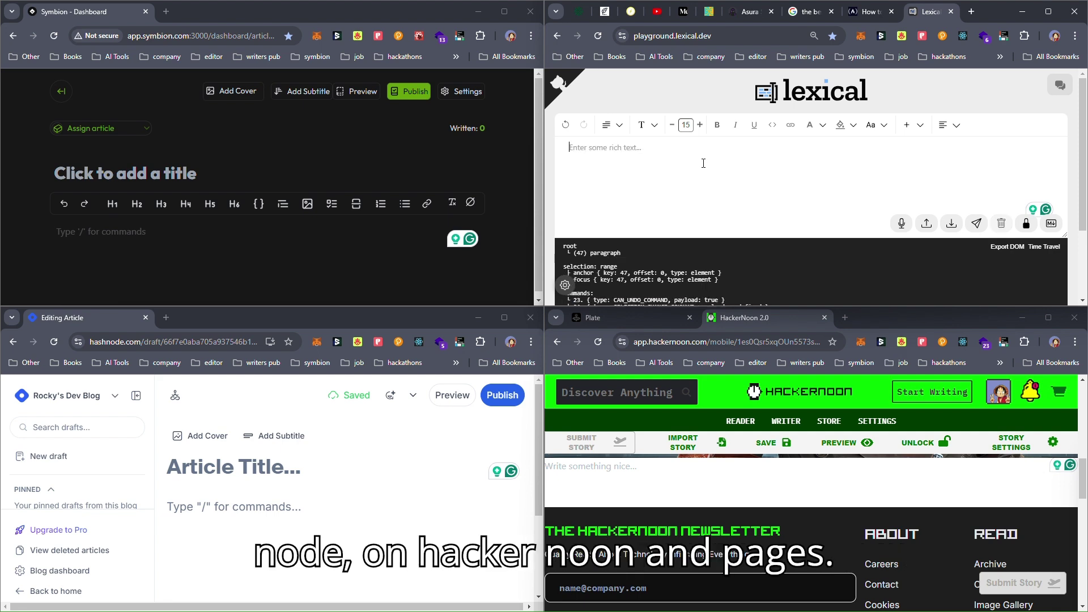
# Copy the freeCodeCamp article's body, from its closing paragraph up to the opening "Smart contracts are like digital agreements" paragraph
pyautogui.click(872, 12)
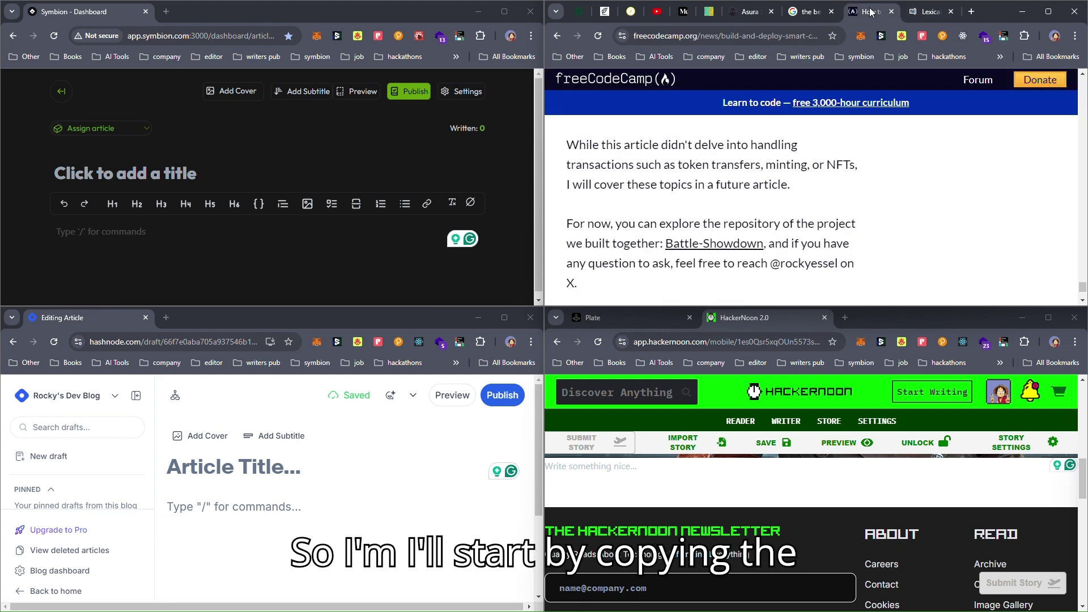
pyautogui.moveTo(600, 293); pyautogui.dragTo(567, 227)
pyautogui.hotkey('ctrl', 'c')
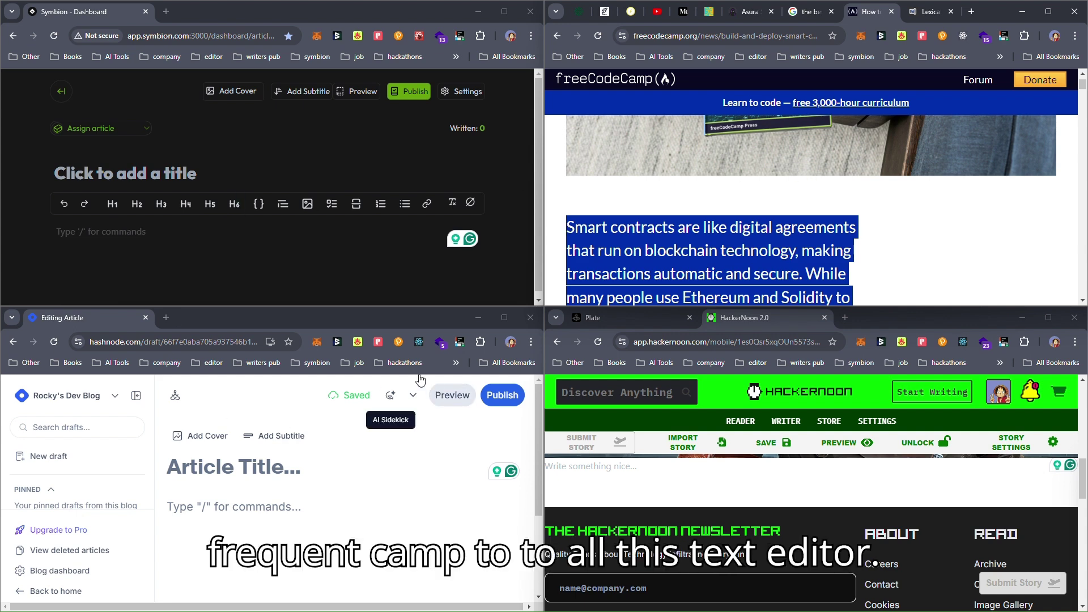
# Paste the copied article into the Symbion, Hashnode and HackerNoon editor bodies and check the HackerNoon text
pyautogui.click(192, 238)
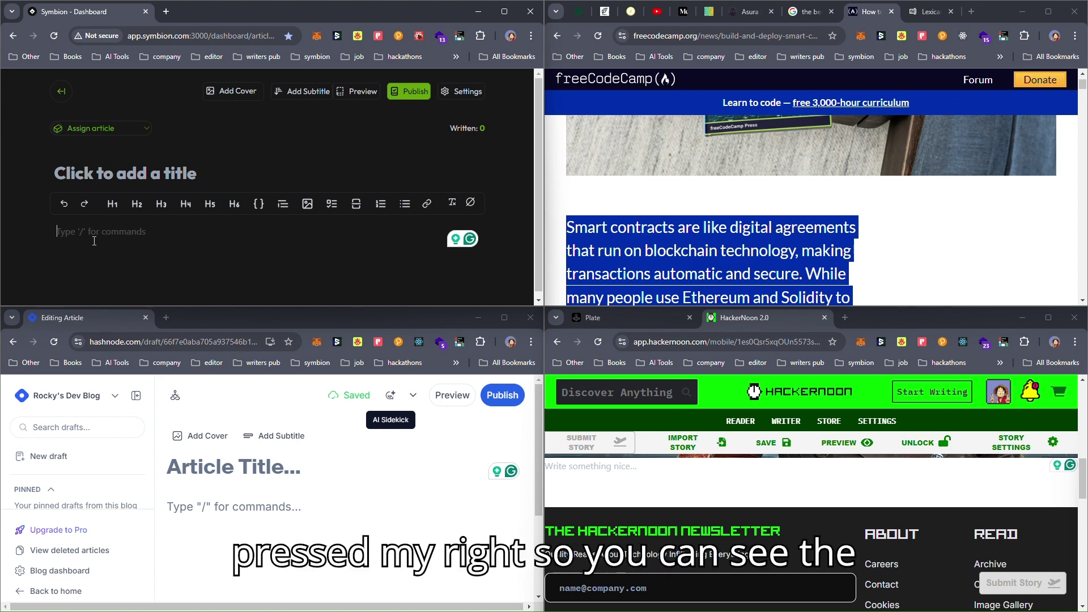
pyautogui.click(212, 505)
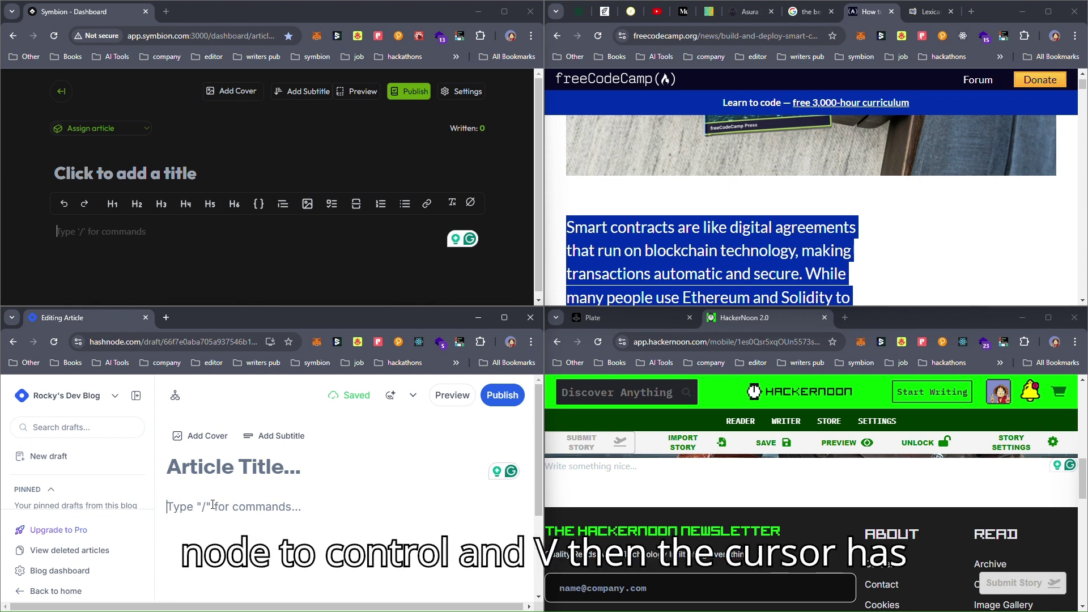
pyautogui.click(576, 472)
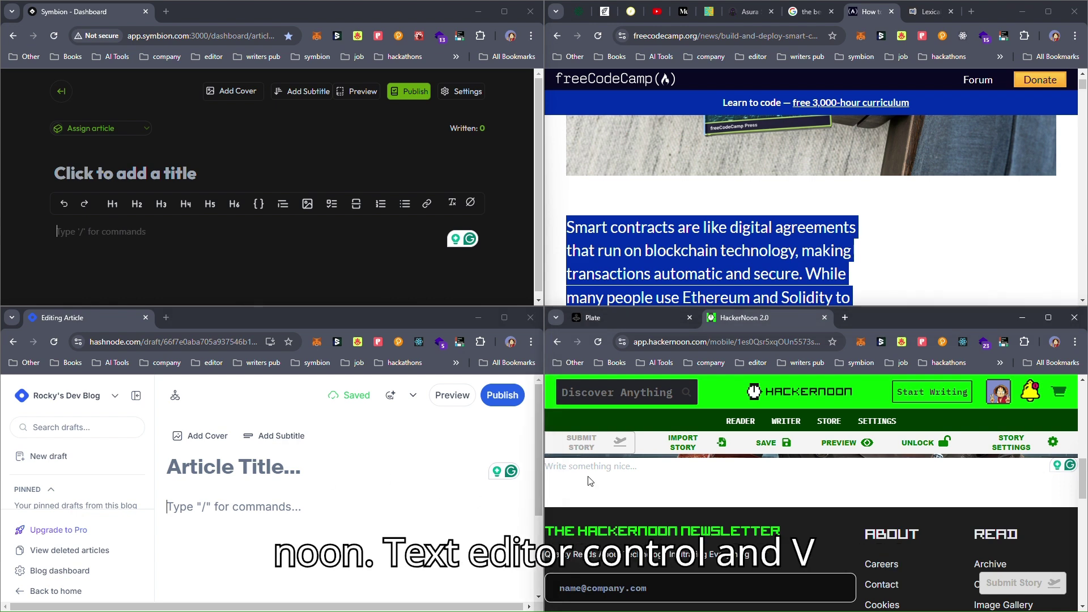
pyautogui.hotkey('ctrl', 'v')
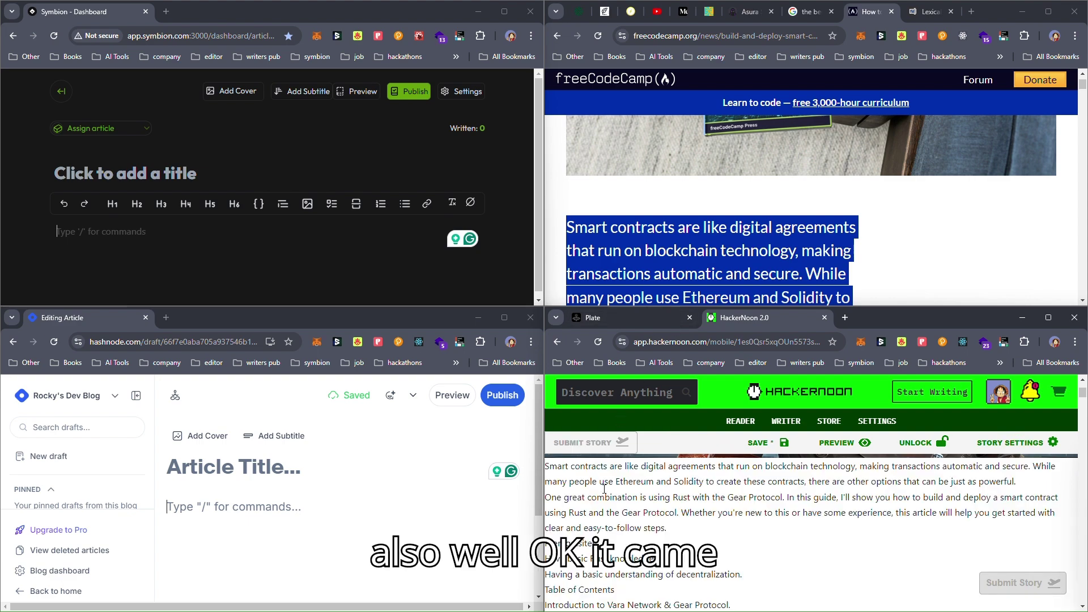
pyautogui.scroll(-15, 603, 536)
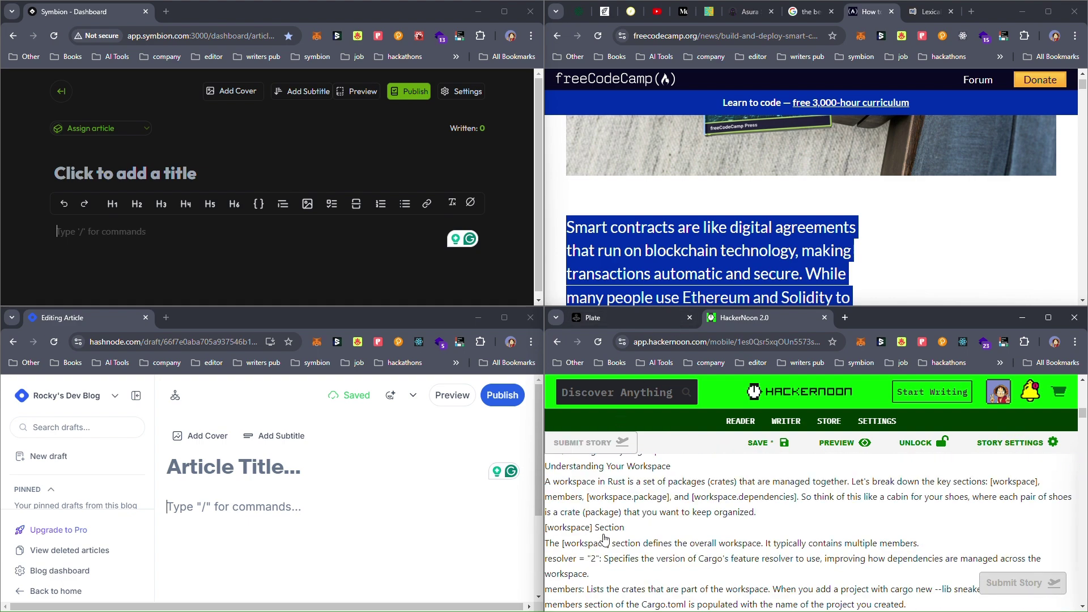
pyautogui.scroll(-15, 604, 537)
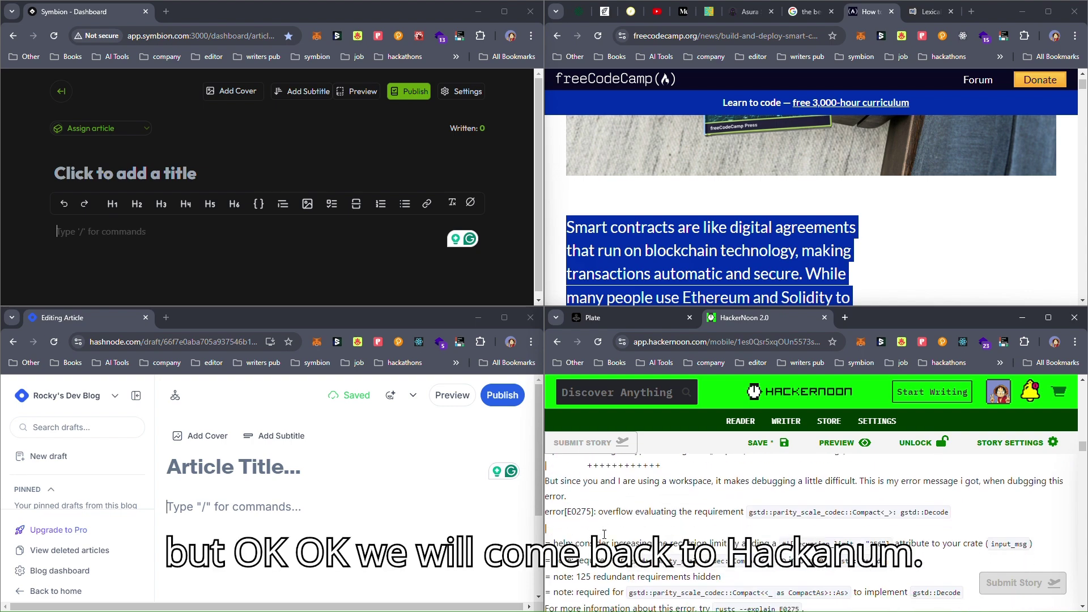
pyautogui.scroll(-5, 604, 535)
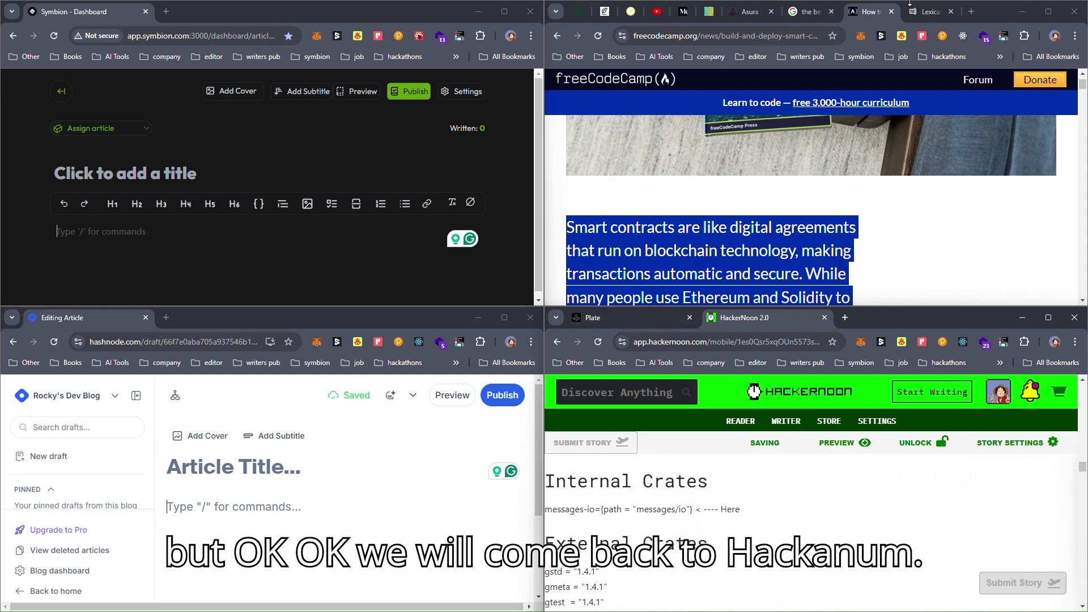
# Paste the copied article into the empty Lexical playground editor
pyautogui.click(930, 15)
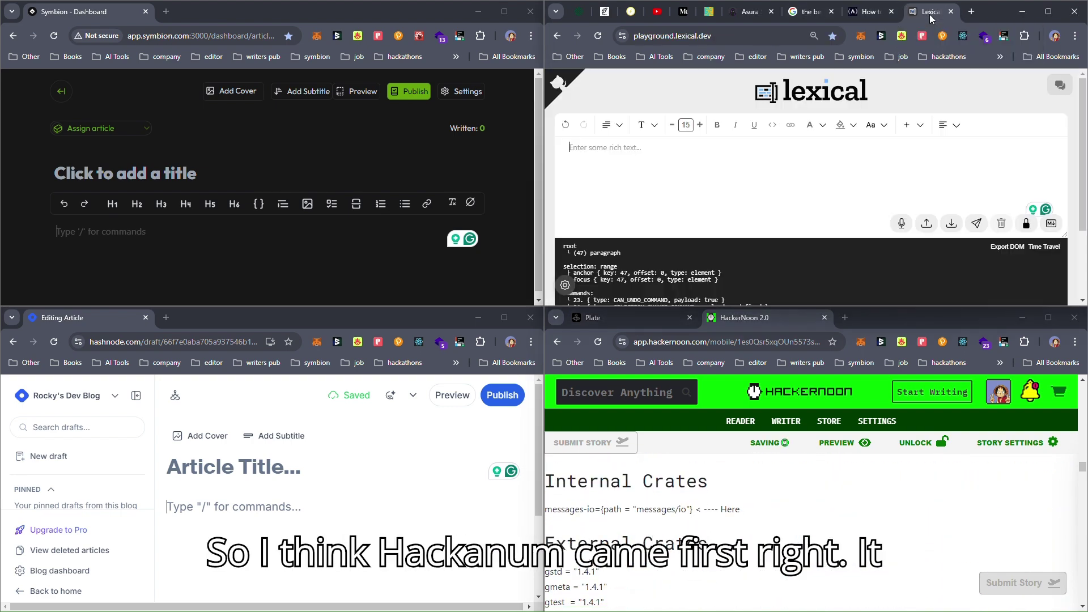
pyautogui.click(641, 159)
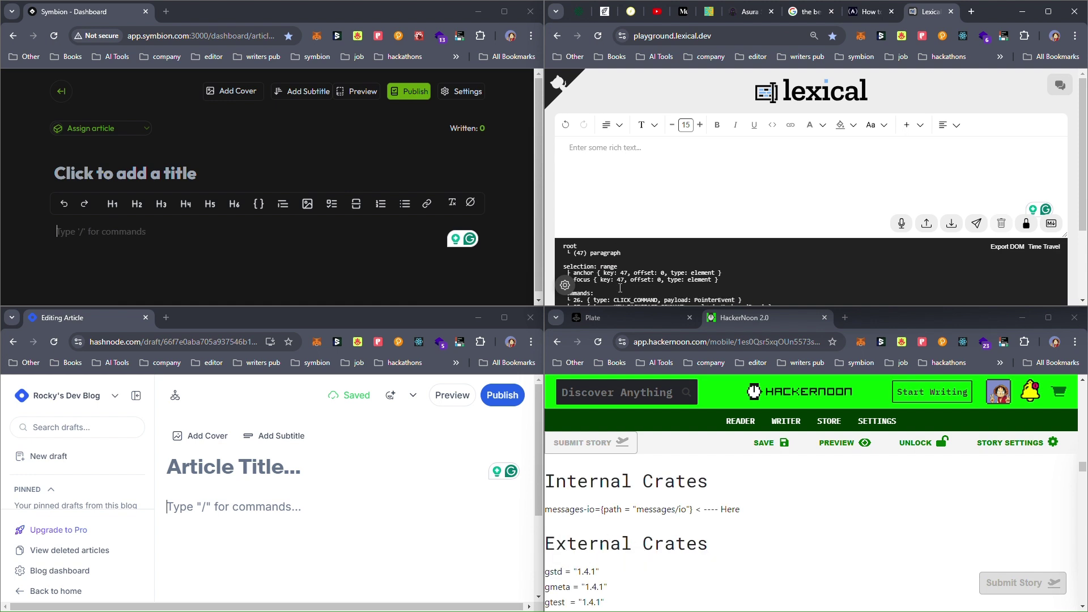
pyautogui.hotkey('ctrl', 'v')
pyautogui.scroll(10, 810, 187)
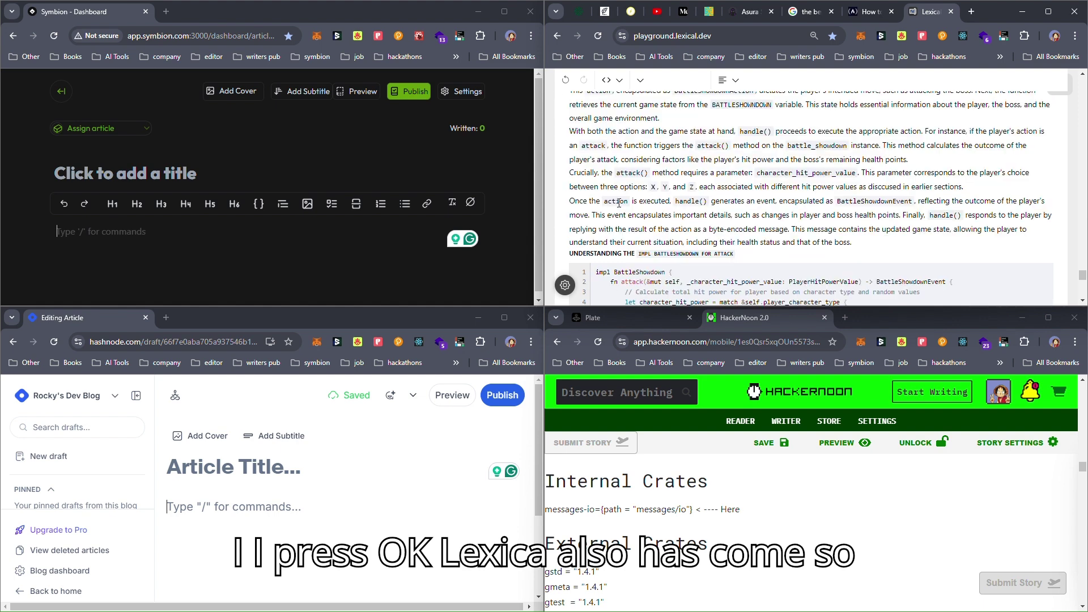
# Paste the copied article into the Plate playground editor and keep waiting for the page to respond
pyautogui.click(622, 320)
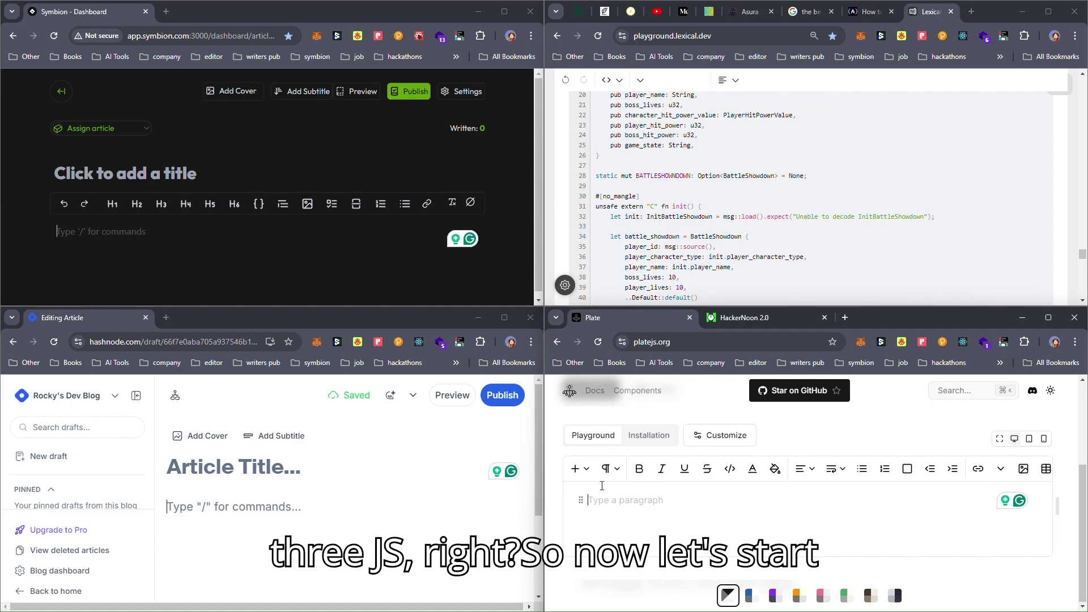
pyautogui.scroll(-15, 716, 253)
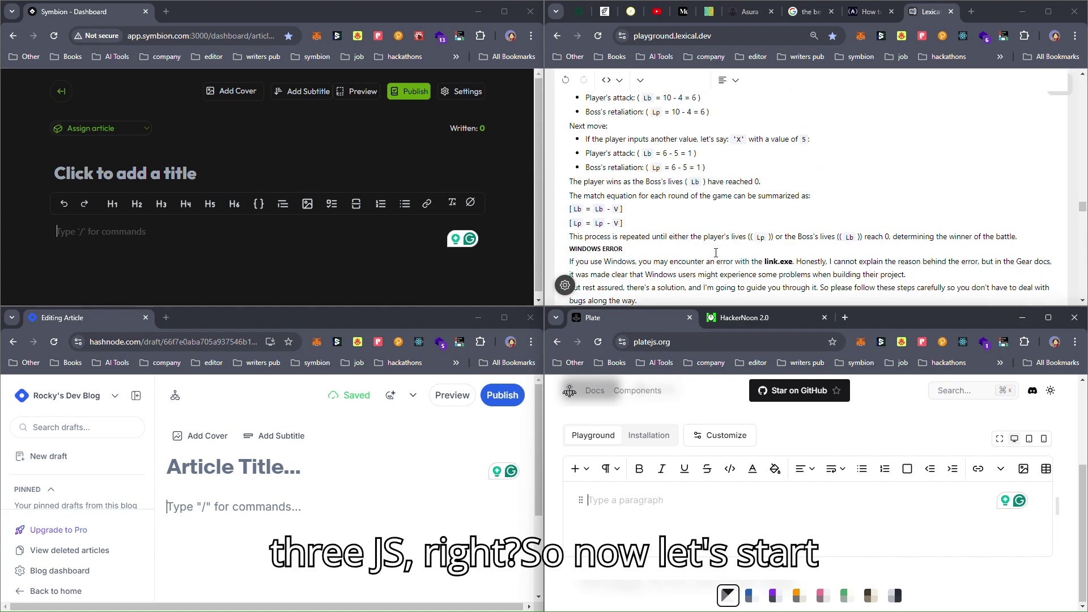
pyautogui.scroll(15, 716, 253)
pyautogui.scroll(10, 716, 253)
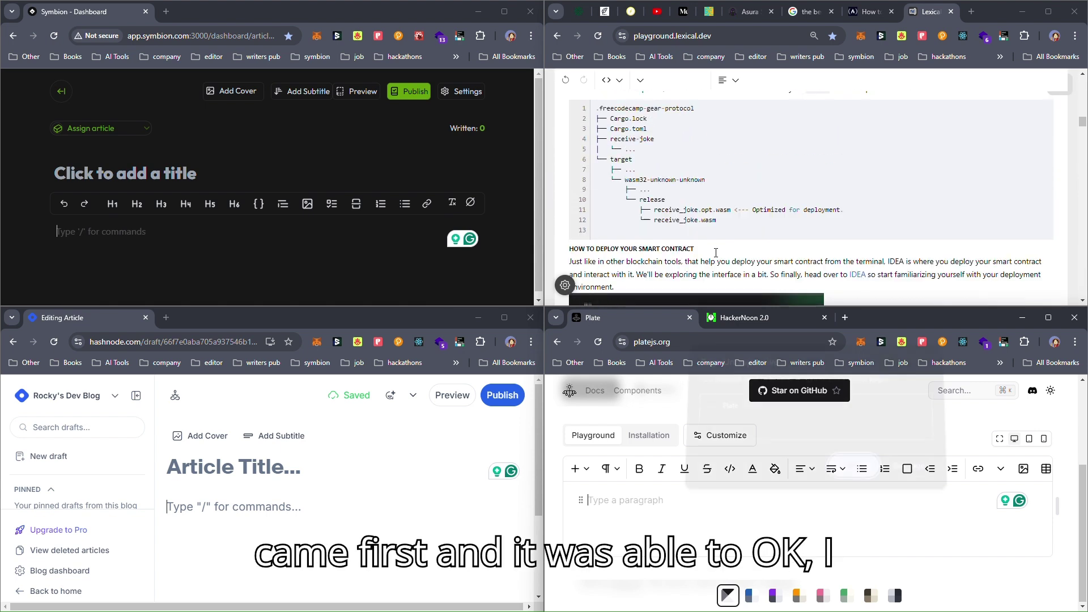
pyautogui.scroll(10, 716, 252)
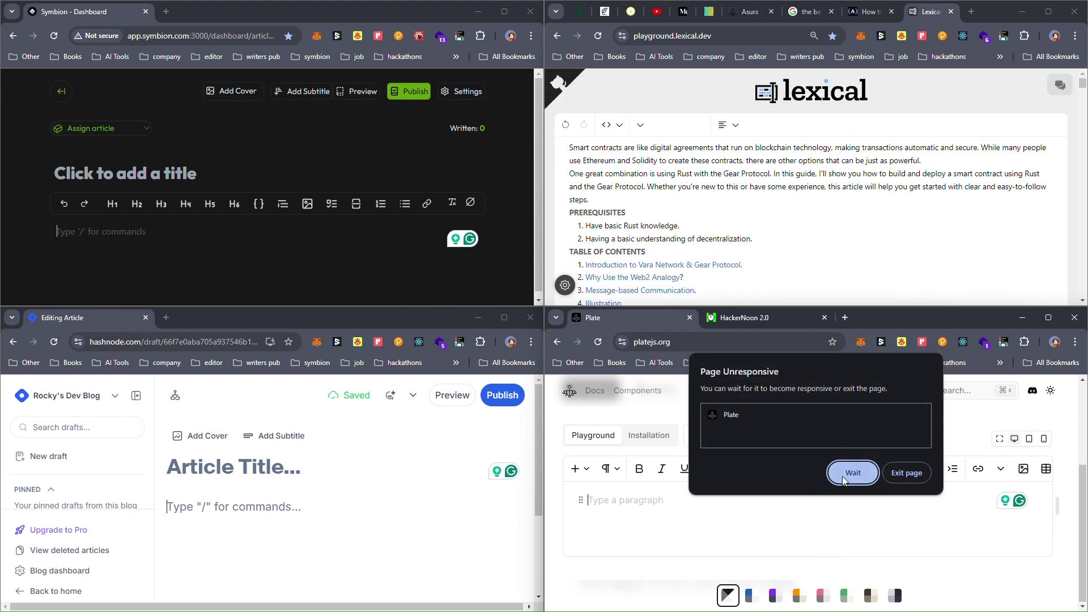
pyautogui.click(842, 478)
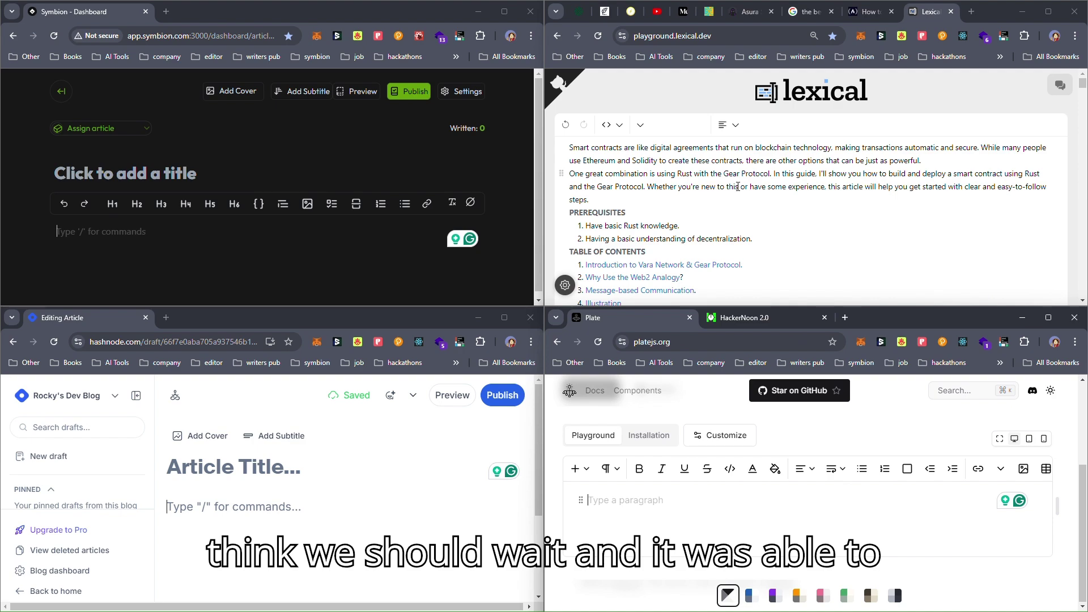
# Examine how the pasted article's links, headings, images and code blocks are rendered in the Lexical editor
pyautogui.scroll(-5, 737, 164)
pyautogui.scroll(4, 736, 164)
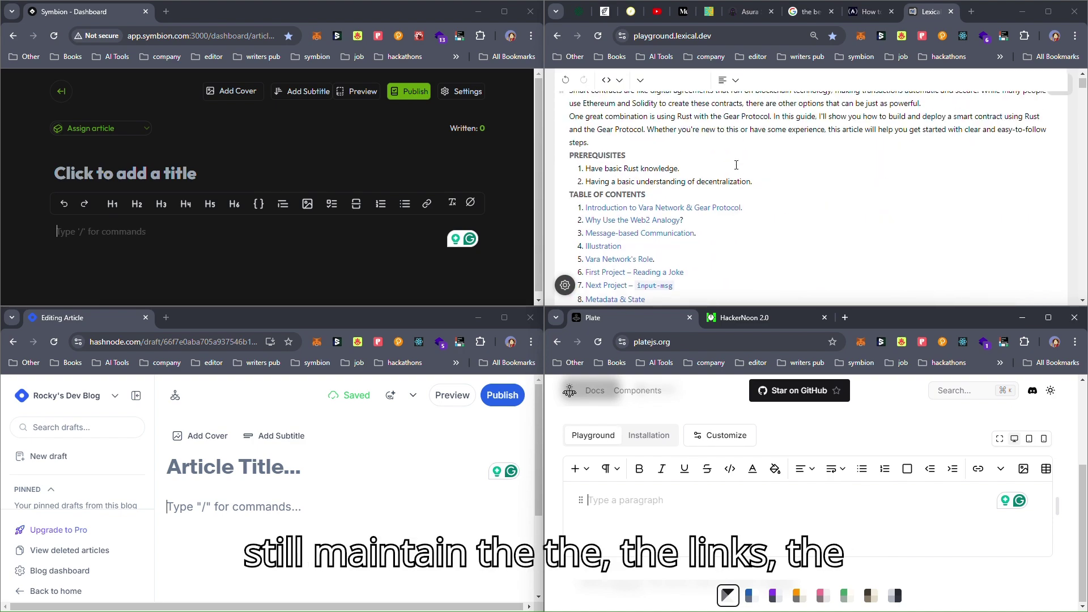
pyautogui.scroll(-6, 736, 165)
pyautogui.scroll(3, 774, 171)
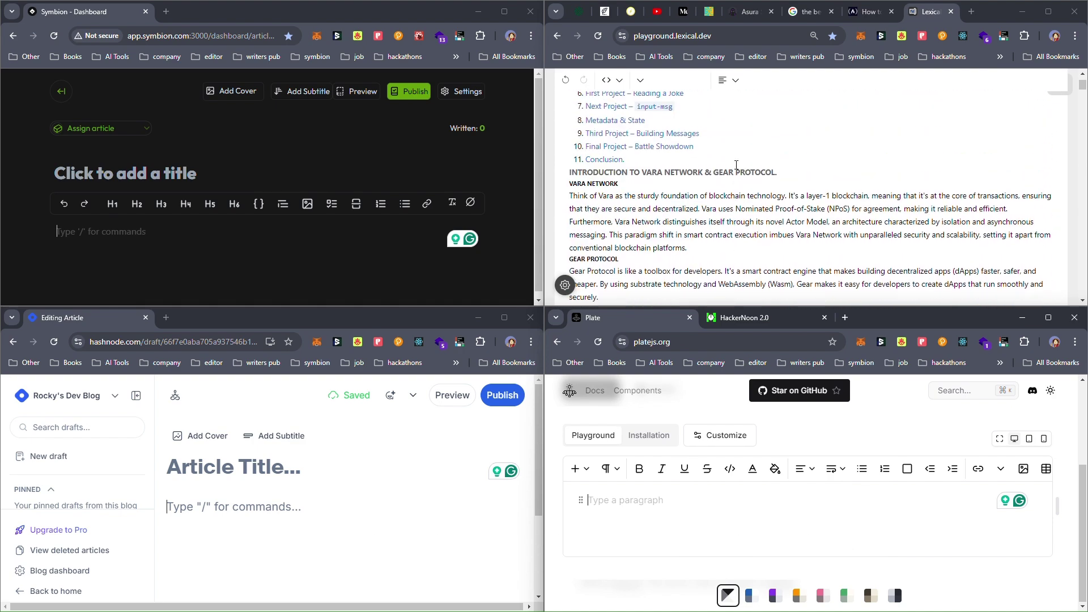
pyautogui.moveTo(774, 170); pyautogui.dragTo(568, 173)
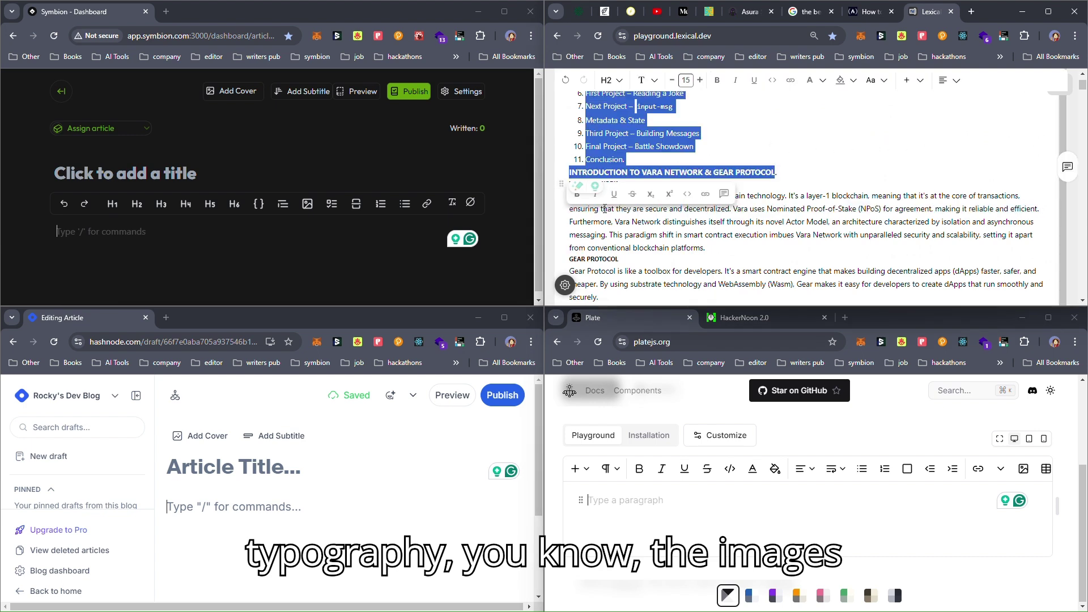
pyautogui.scroll(-10, 624, 235)
pyautogui.scroll(-3, 624, 238)
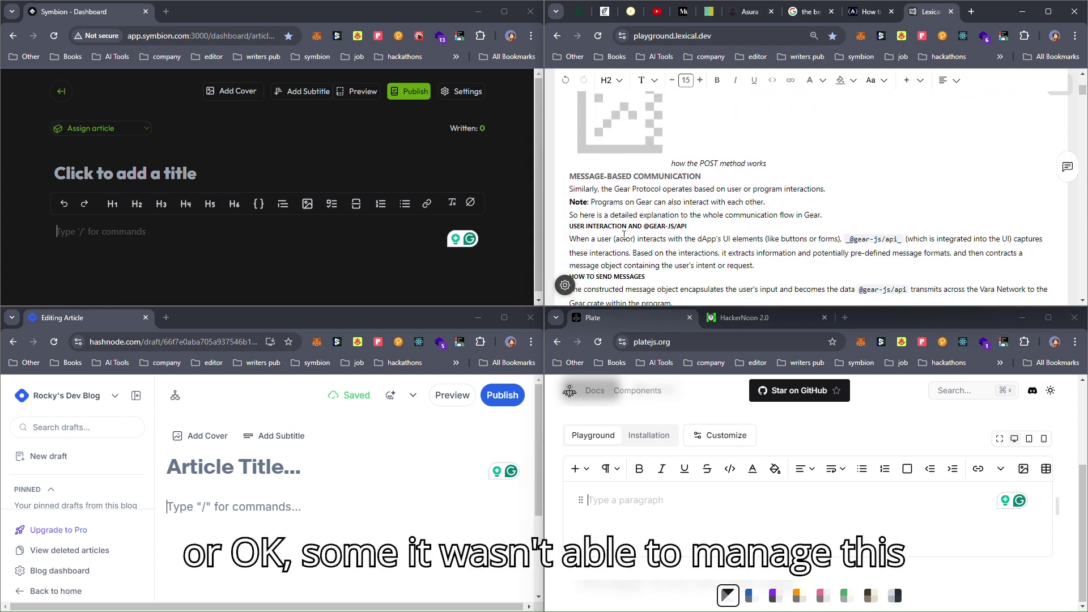
pyautogui.scroll(-10, 624, 235)
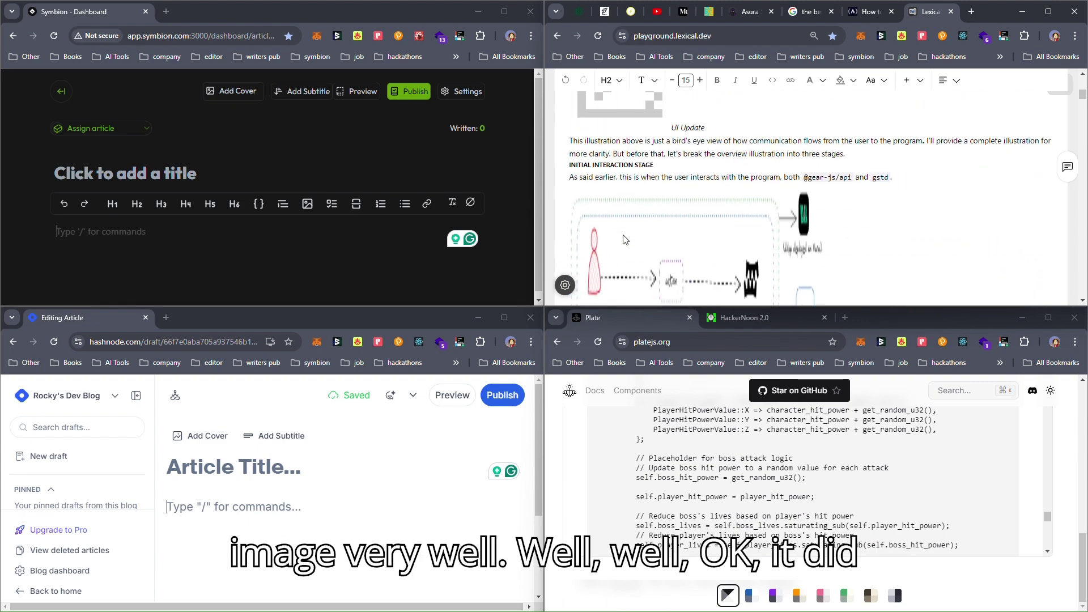
pyautogui.scroll(-15, 624, 237)
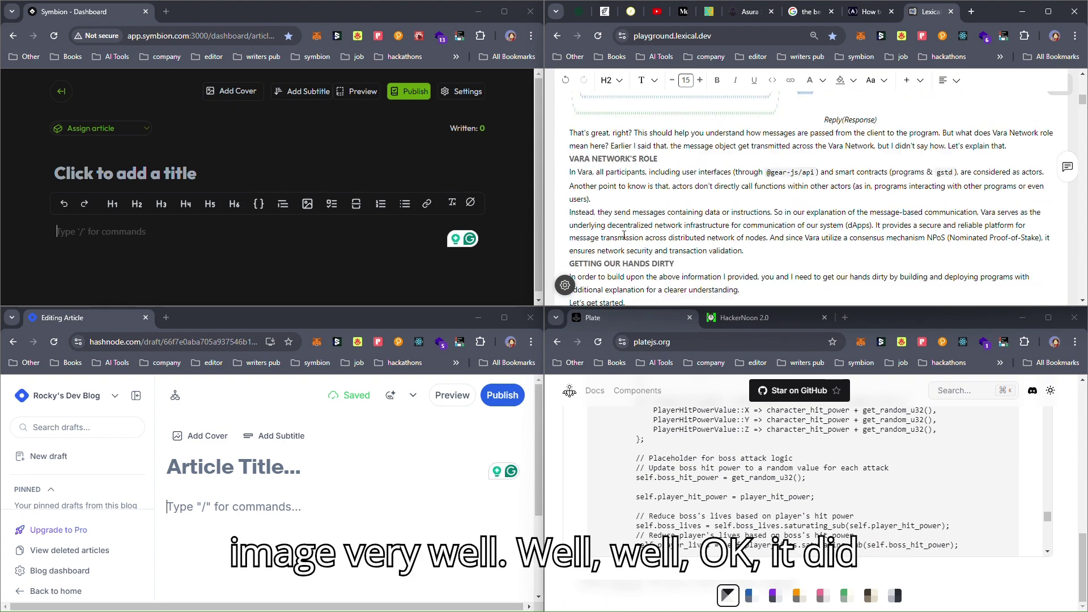
pyautogui.scroll(-15, 624, 235)
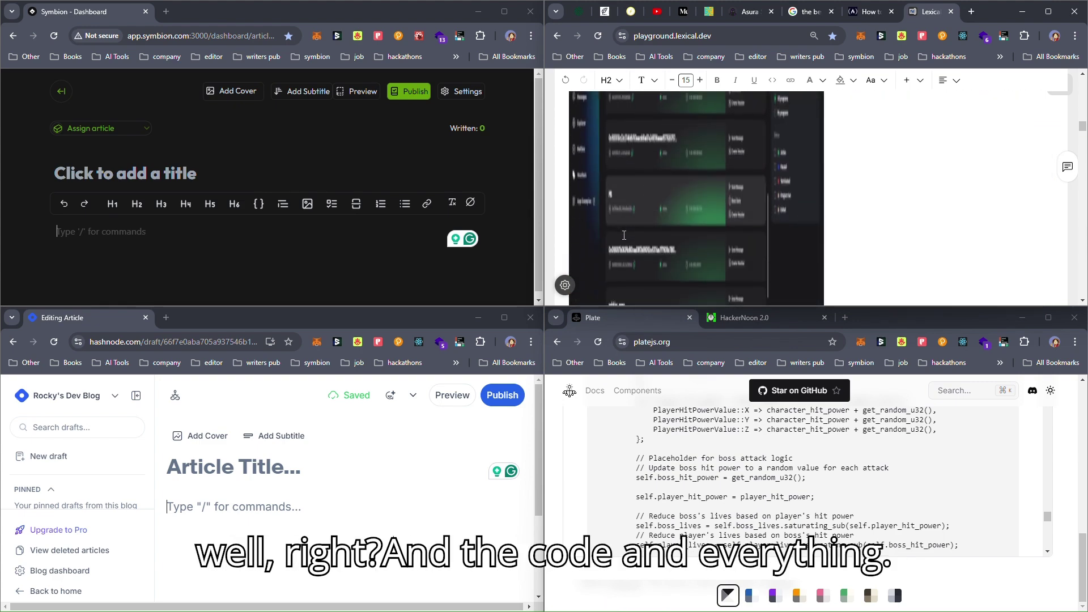
pyautogui.scroll(-15, 625, 235)
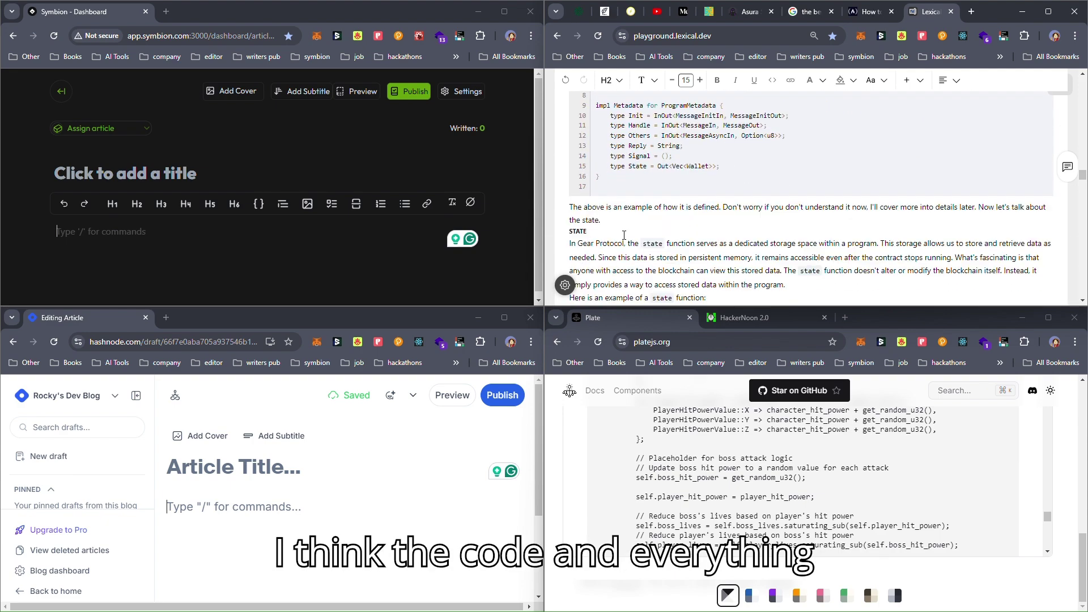
# Check the remaining code blocks in the Lexical editor and select part of the Loom demo link near the article's end
pyautogui.scroll(-15, 624, 235)
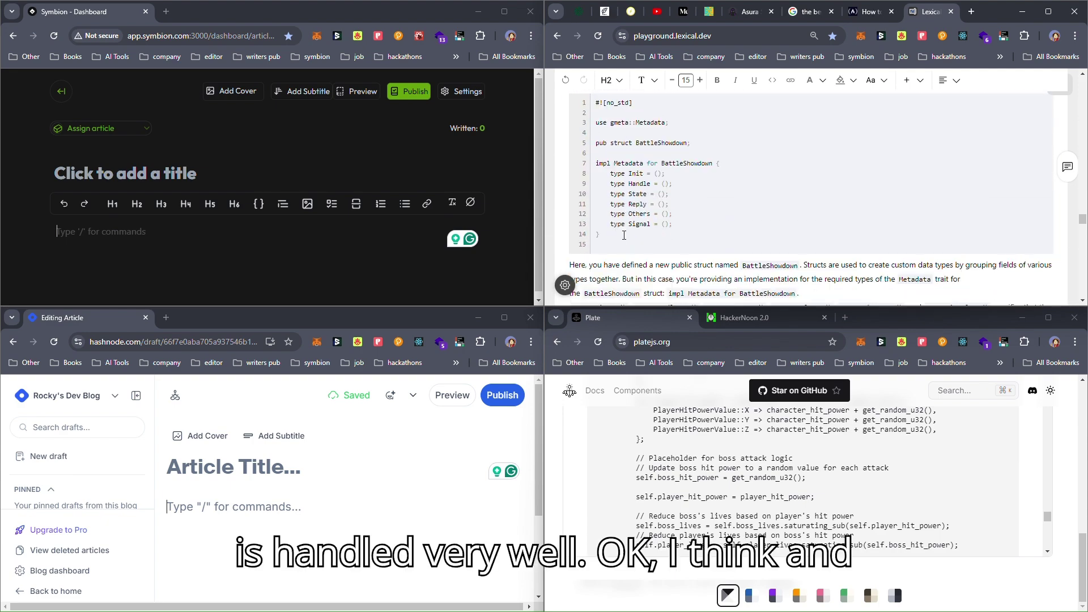
pyautogui.scroll(-5, 624, 235)
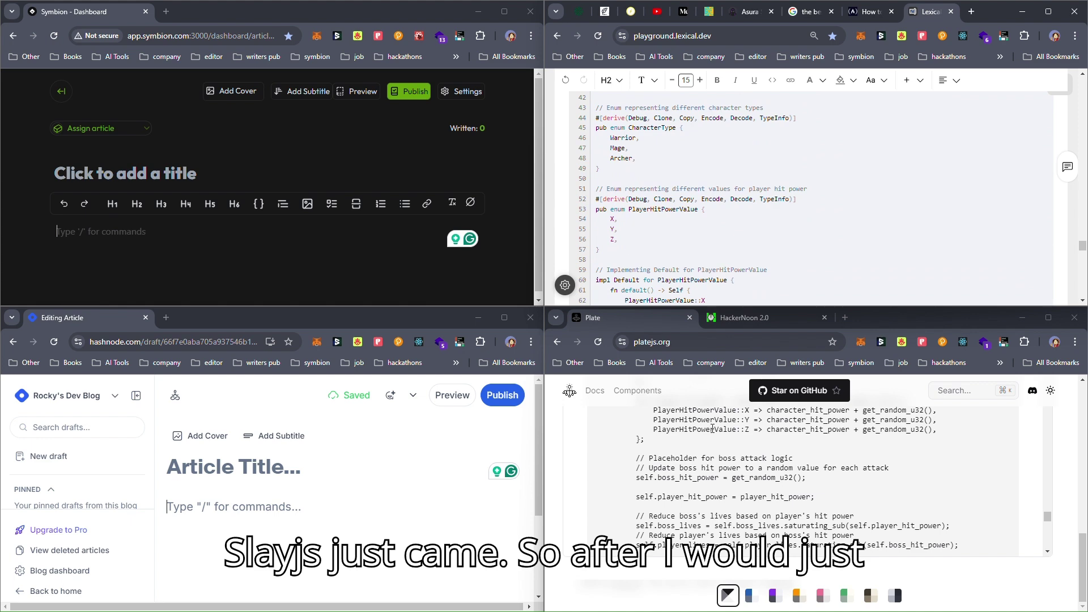
pyautogui.scroll(-15, 771, 168)
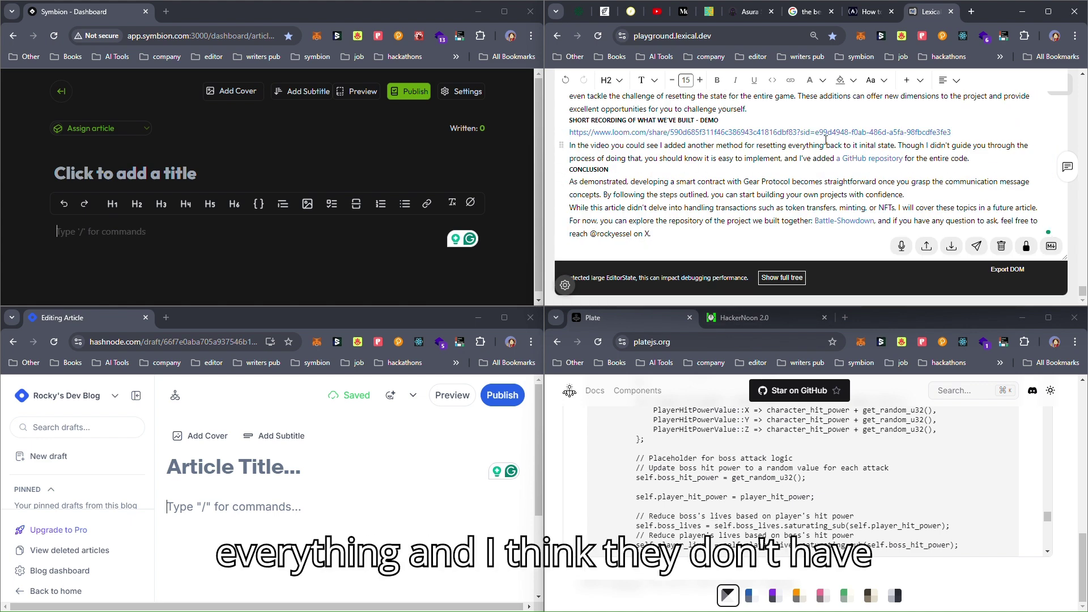
pyautogui.click(966, 133)
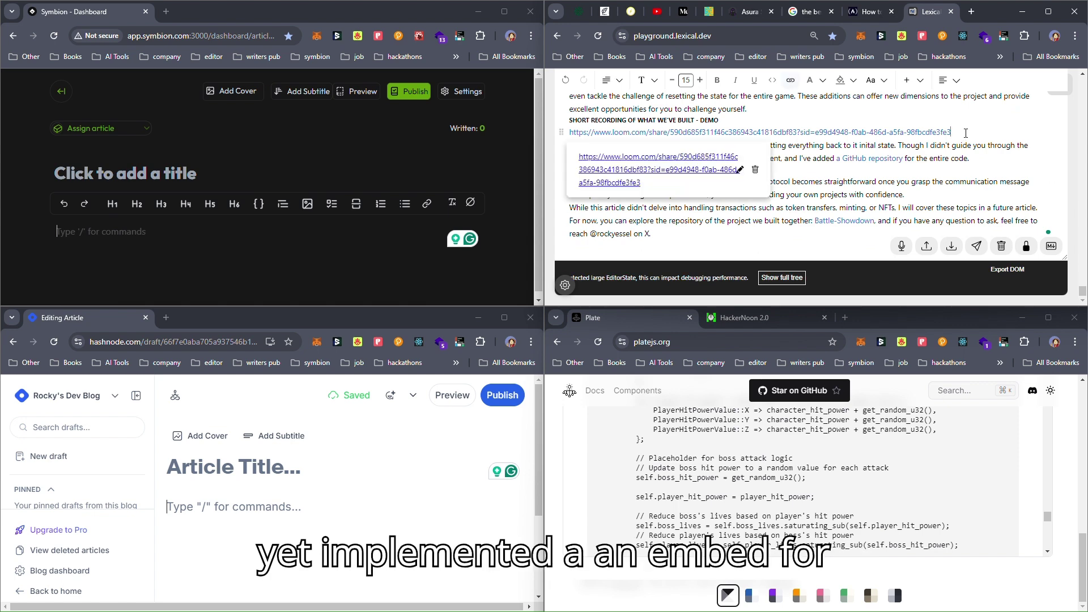
pyautogui.moveTo(951, 134); pyautogui.dragTo(673, 130)
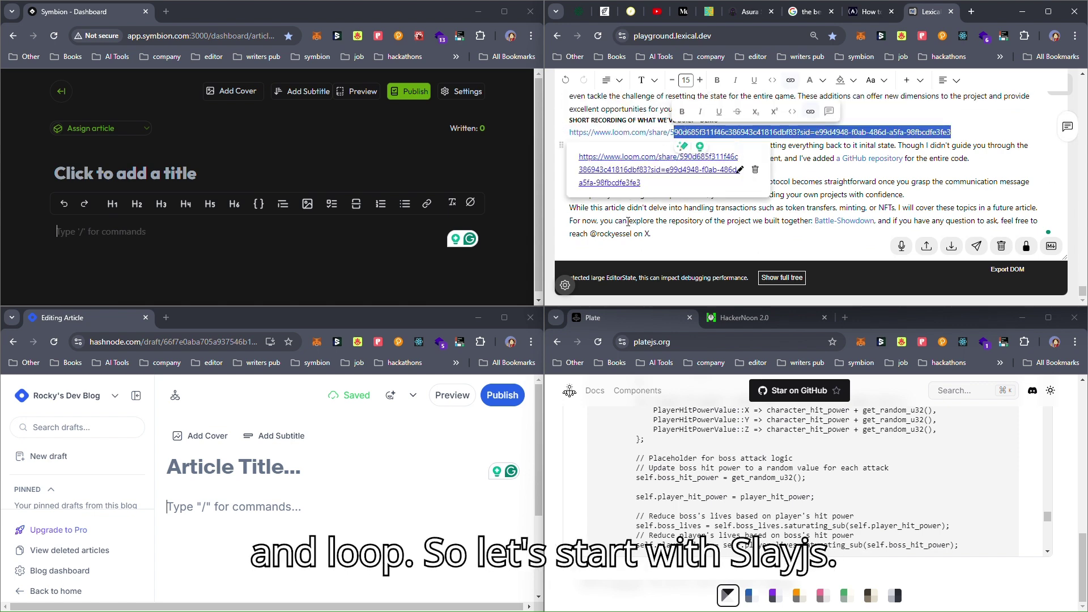
# Return to the beginning of the pasted article in the Plate playground editor
pyautogui.click(692, 451)
pyautogui.scroll(15, 693, 453)
pyautogui.scroll(15, 695, 463)
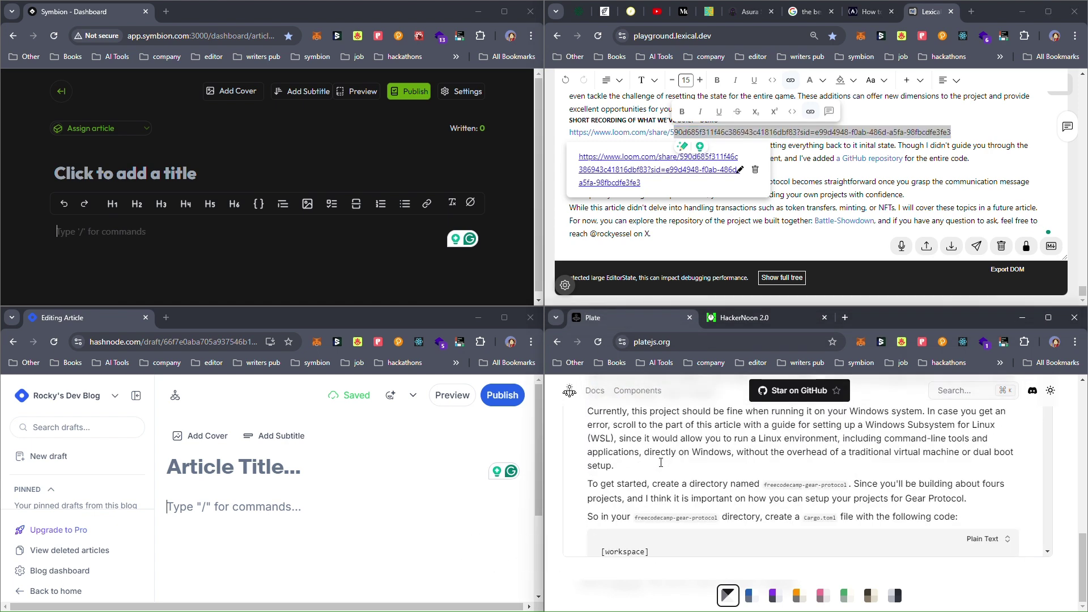
pyautogui.scroll(5, 661, 463)
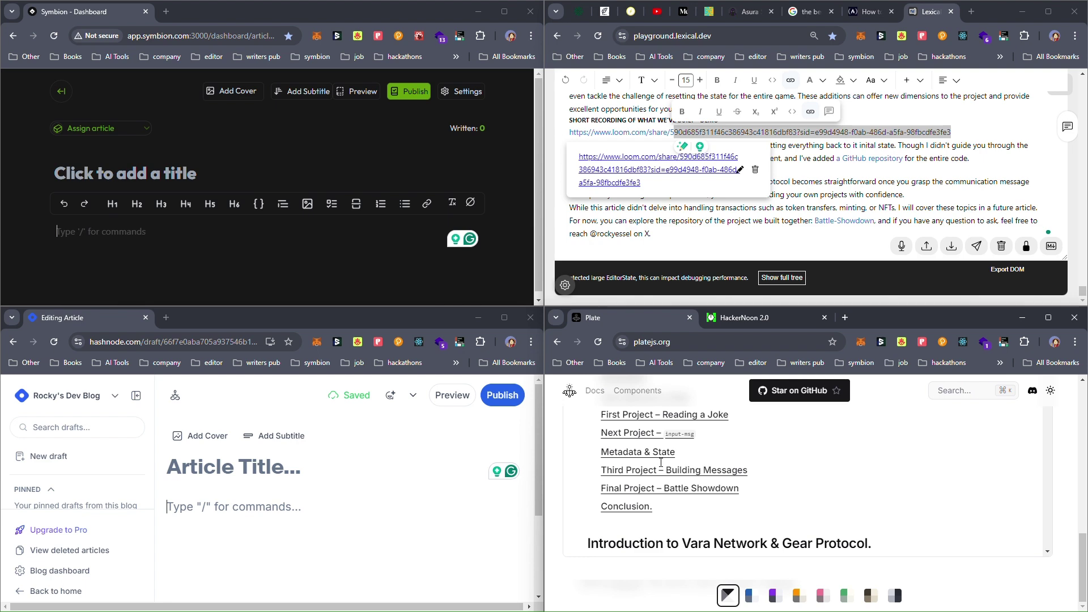
pyautogui.scroll(10, 739, 477)
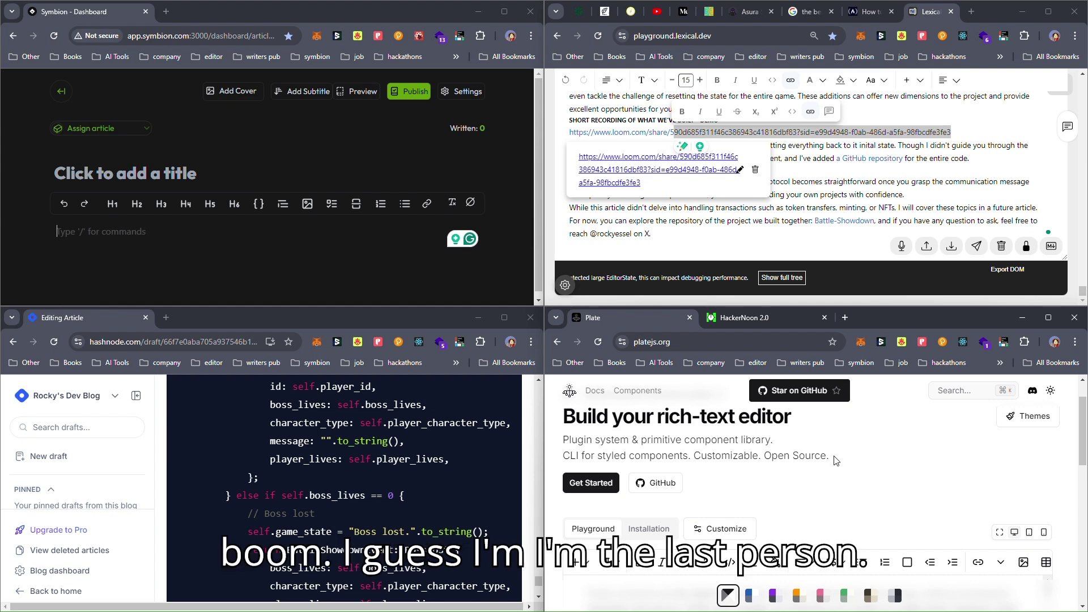
# Examine how Plate renders the article's introduction, table of contents links, headings, code blocks and diagrams
pyautogui.scroll(-8, 797, 485)
pyautogui.scroll(5, 794, 485)
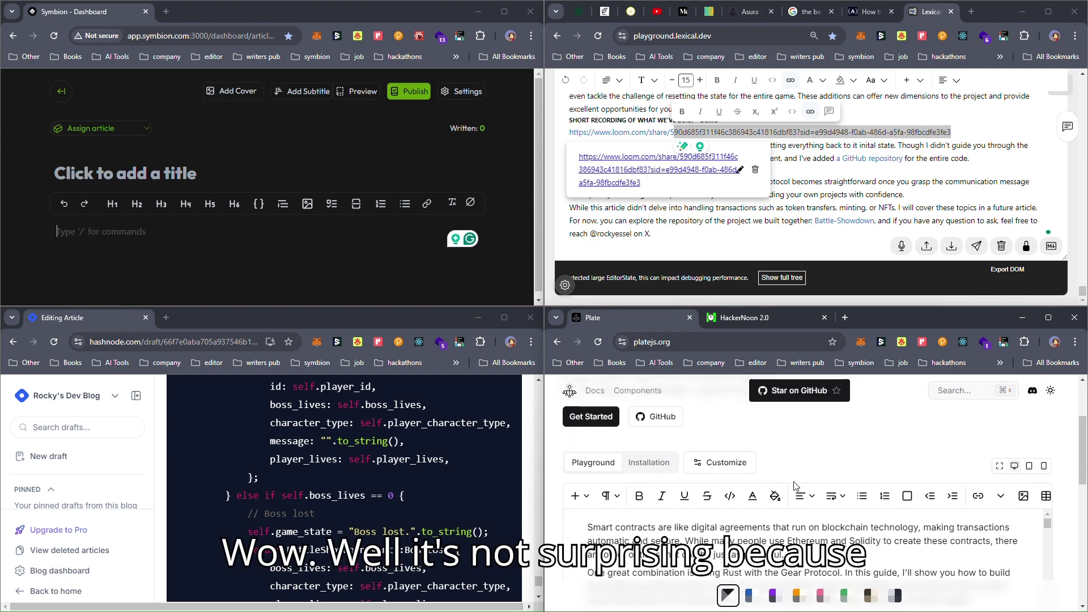
pyautogui.scroll(-2, 796, 485)
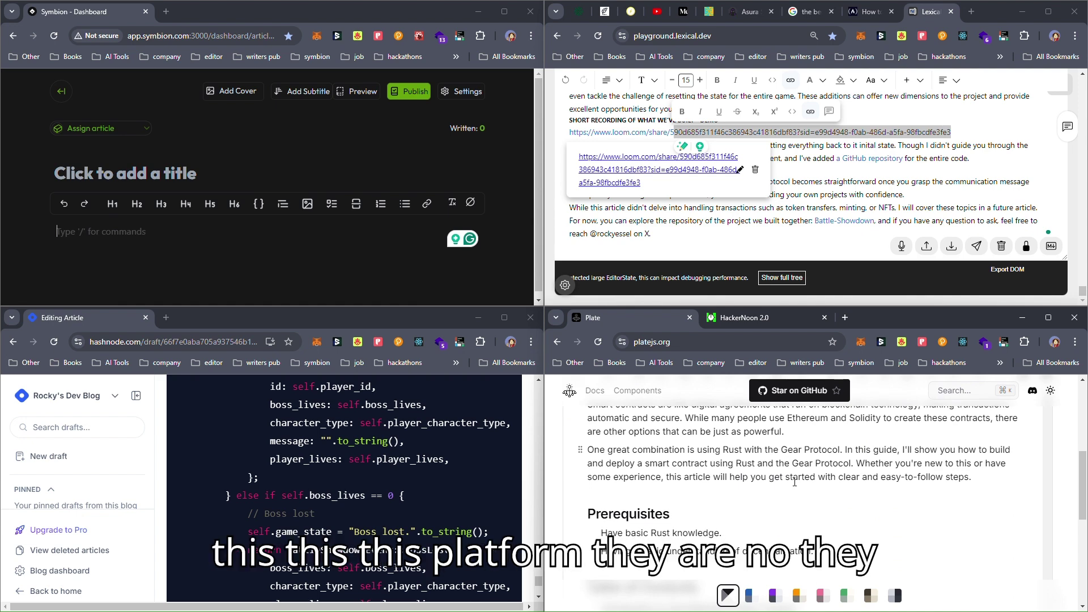
pyautogui.scroll(-3, 794, 482)
pyautogui.scroll(3, 795, 483)
pyautogui.scroll(-5, 795, 482)
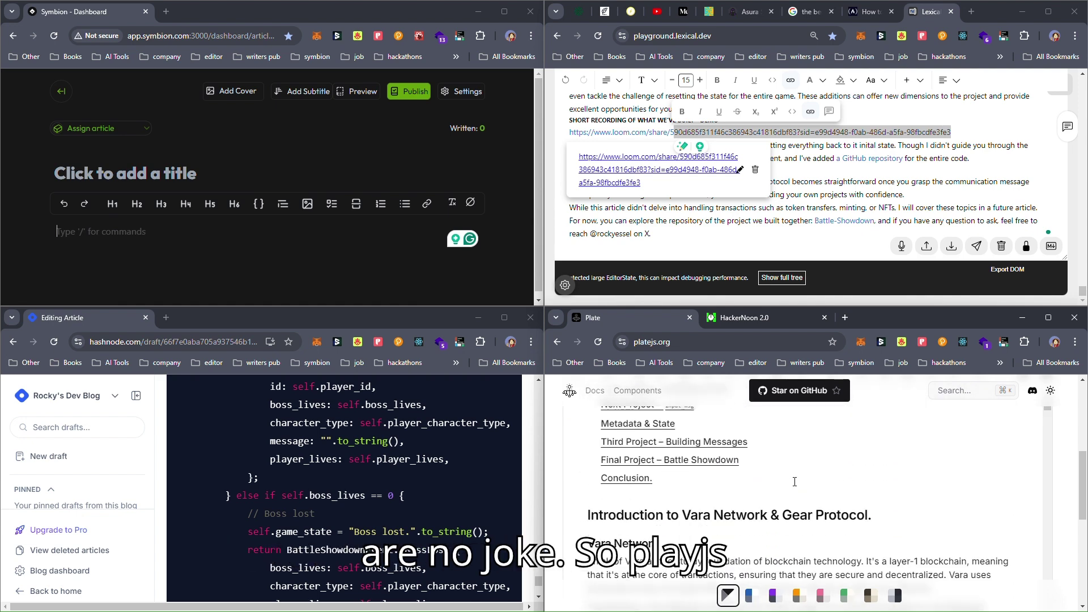
pyautogui.scroll(-3, 794, 482)
pyautogui.scroll(-15, 794, 482)
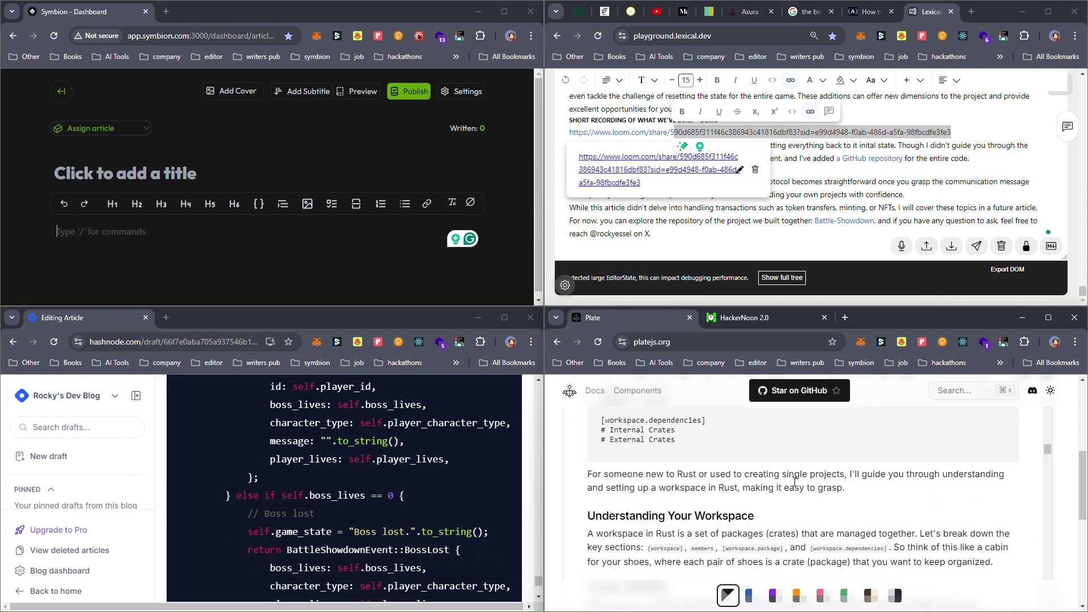
pyautogui.scroll(15, 794, 482)
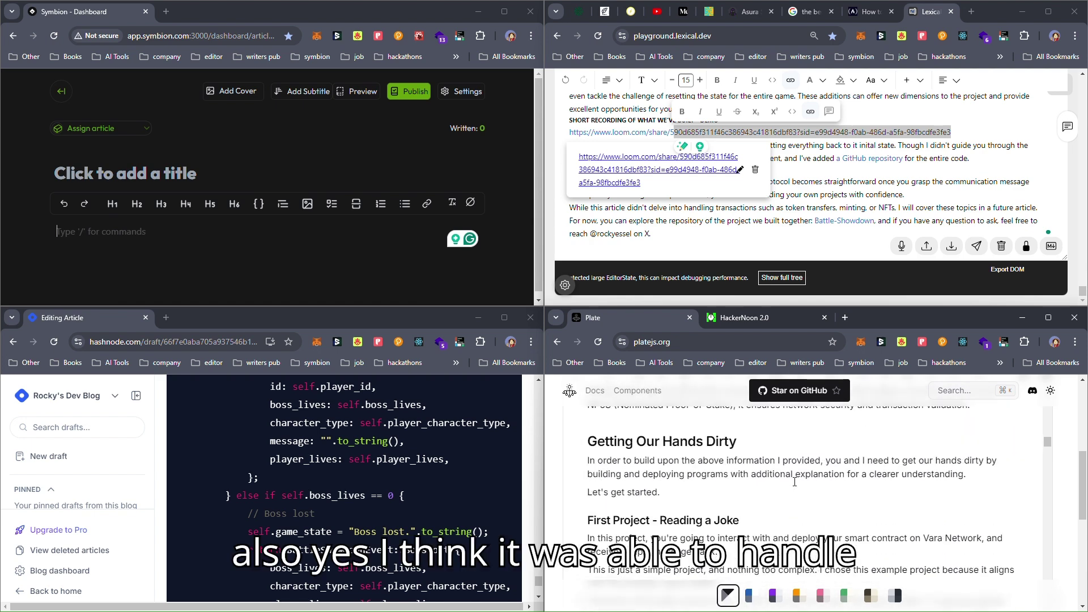
pyautogui.scroll(-1, 794, 483)
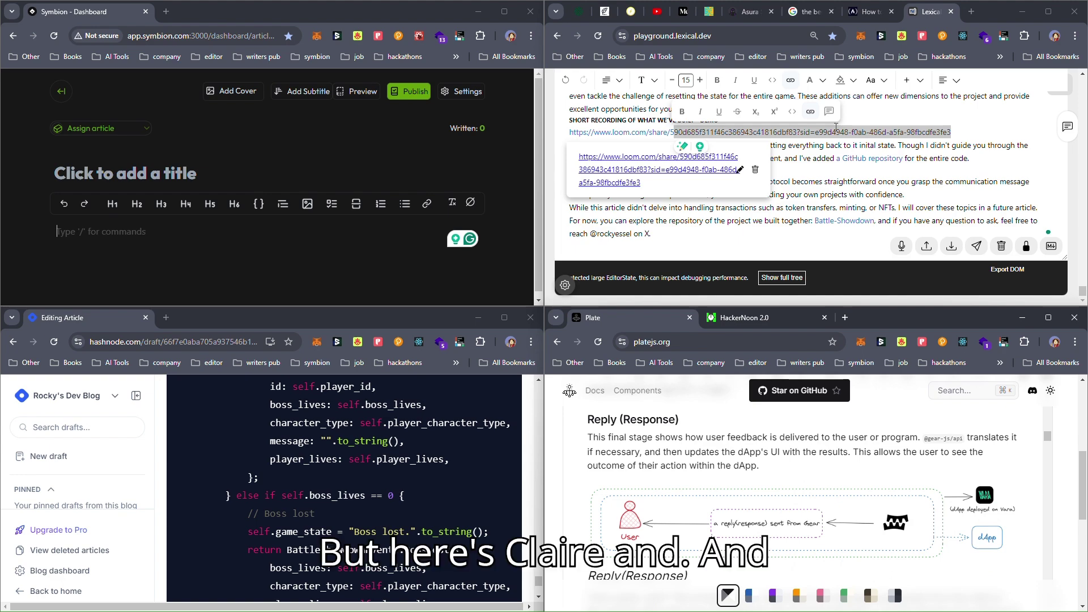
# Compare the Initial Interaction Stage diagram in Lexical with Plate's images, and check Plate's code blocks and lists further down
pyautogui.scroll(10, 836, 132)
pyautogui.scroll(5, 836, 133)
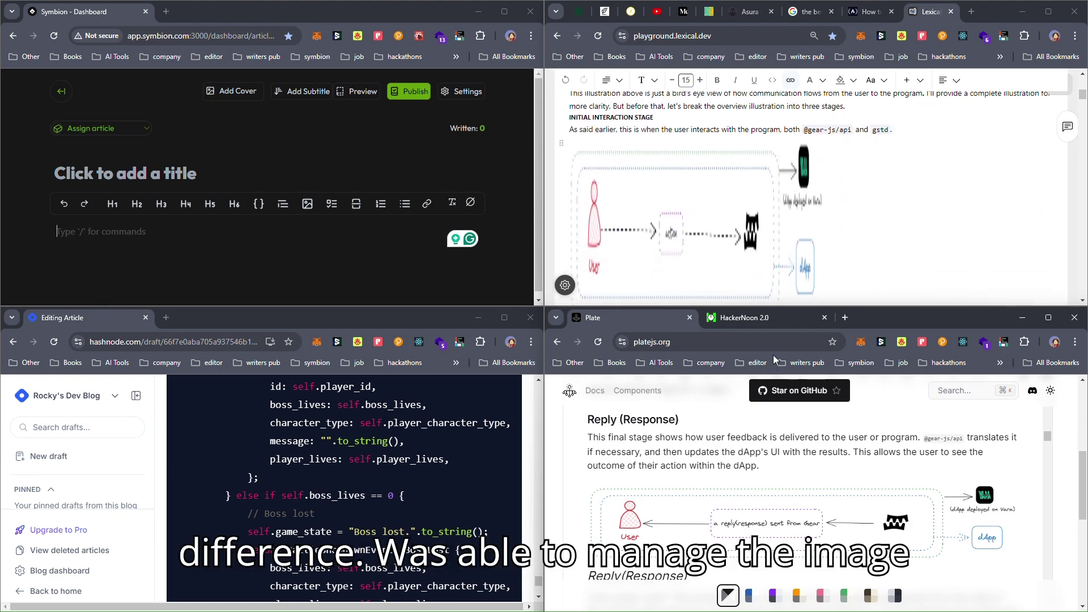
pyautogui.scroll(-10, 784, 516)
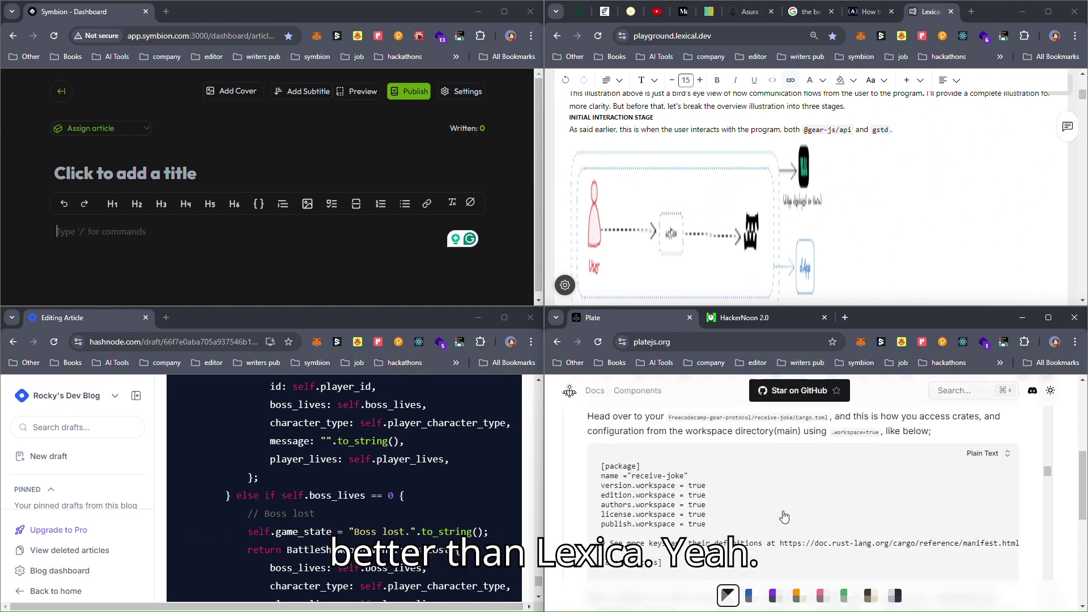
pyautogui.scroll(-10, 784, 516)
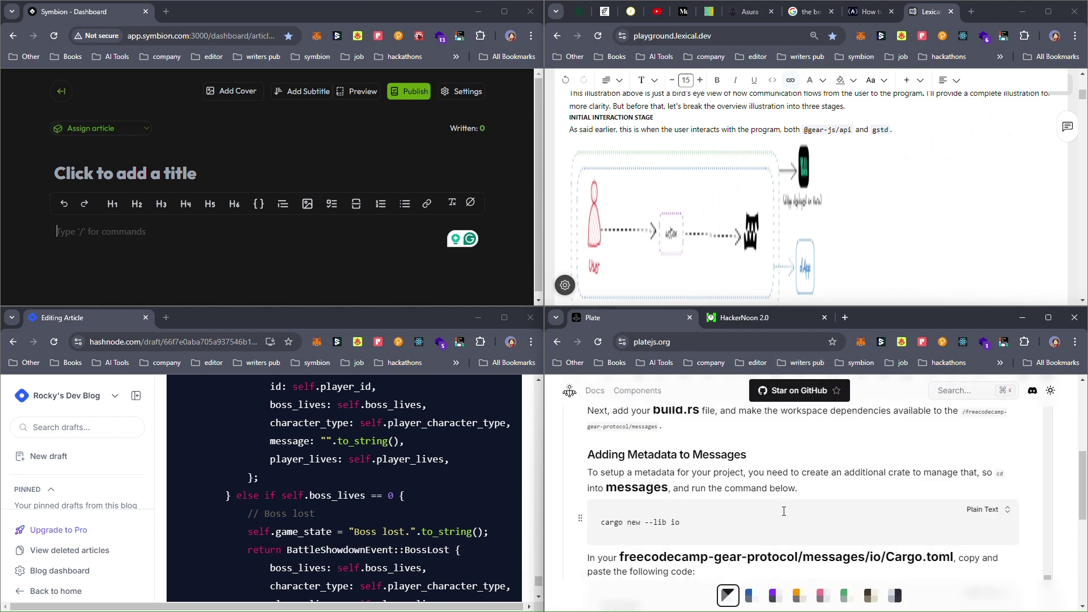
pyautogui.scroll(-5, 783, 512)
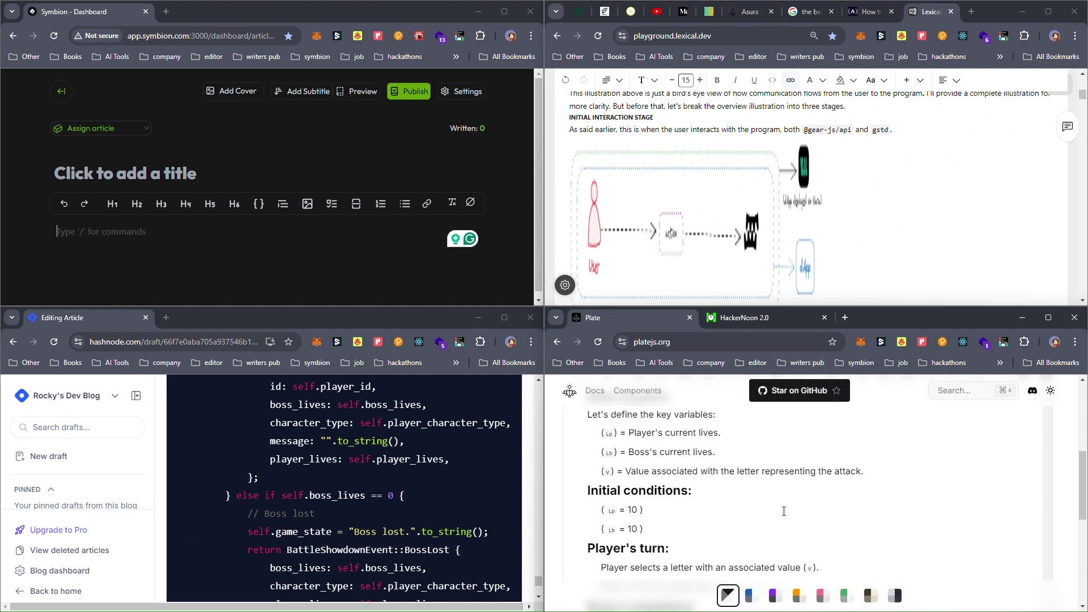
# Switch to the HackerNoon draft and examine how the pasted article's headings, table of contents links, images and early code are kept
pyautogui.click(763, 326)
pyautogui.scroll(5, 739, 517)
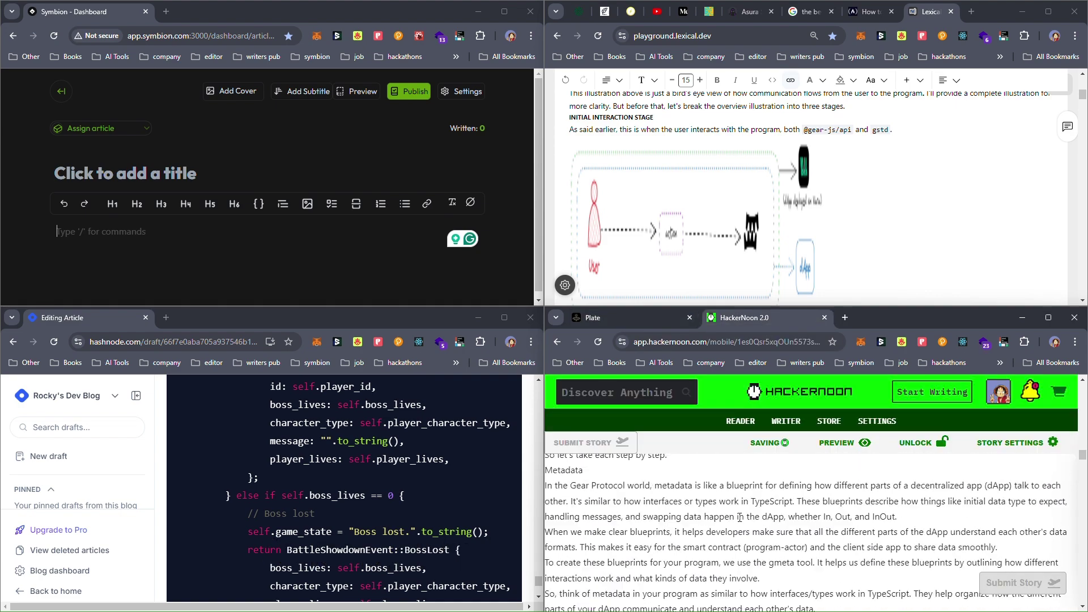
pyautogui.scroll(10, 740, 518)
pyautogui.scroll(-6, 740, 518)
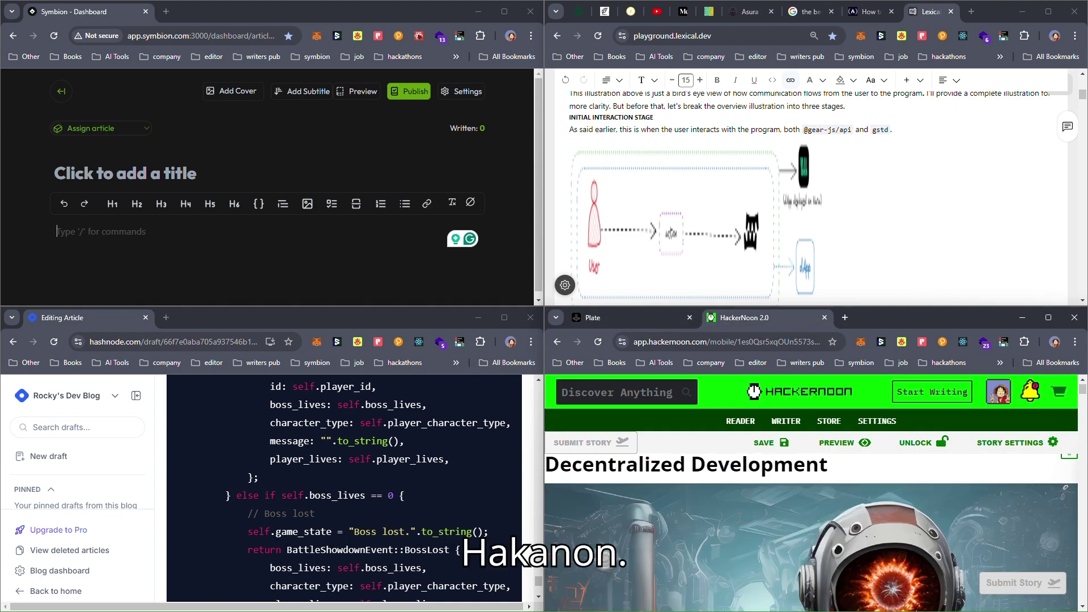
pyautogui.scroll(2, 740, 517)
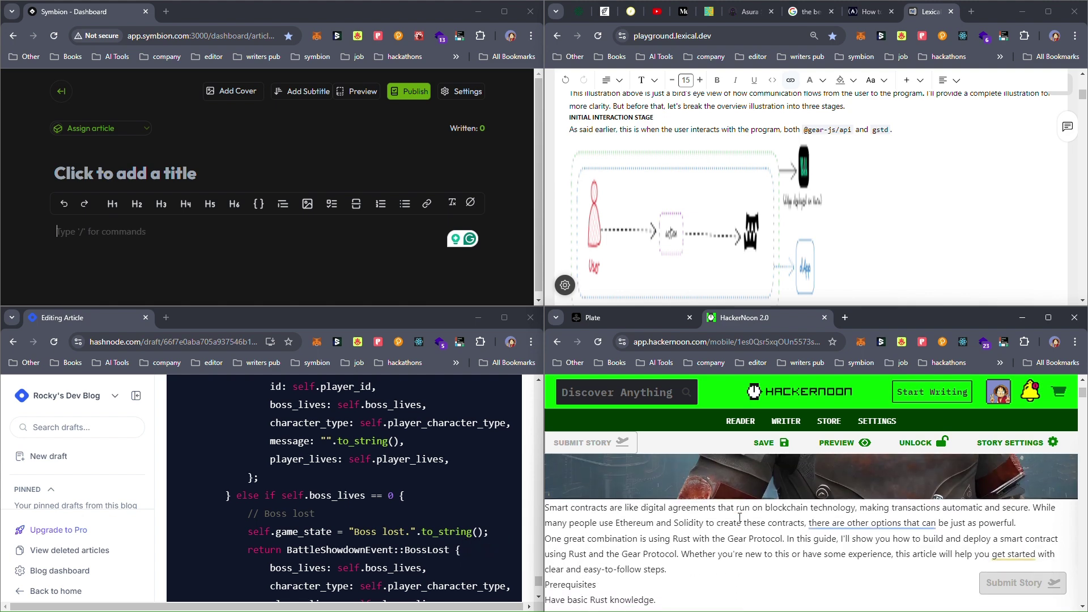
pyautogui.scroll(-1, 740, 517)
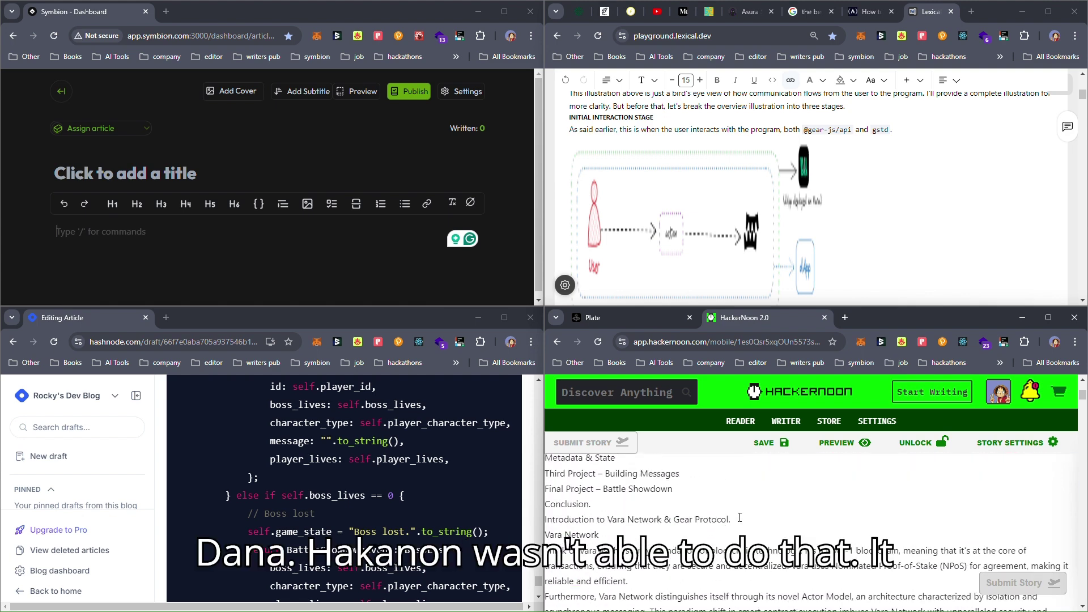
pyautogui.scroll(-3, 739, 518)
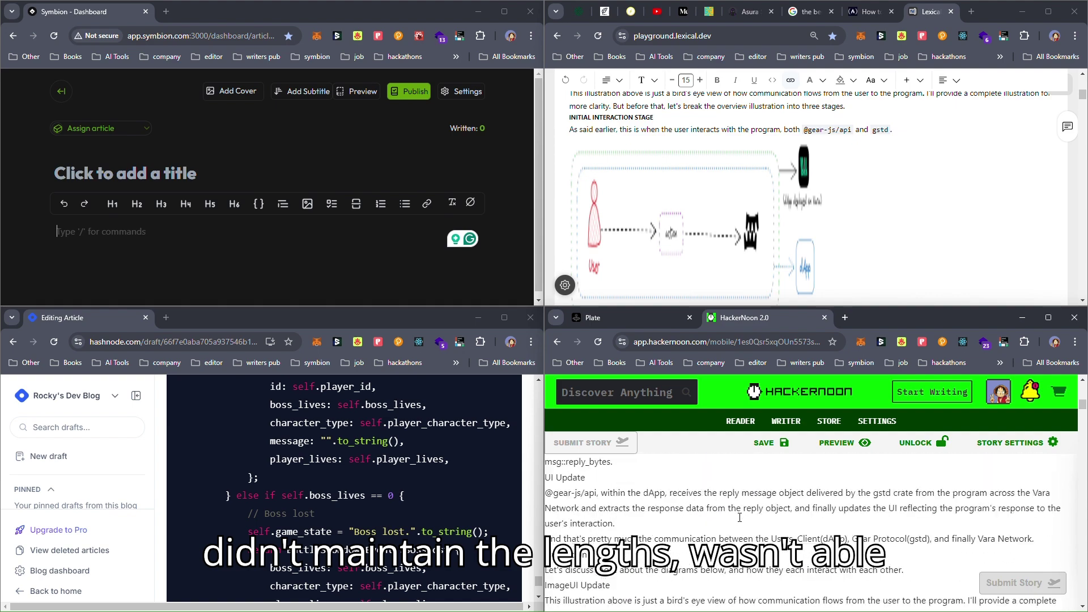
pyautogui.scroll(3, 740, 518)
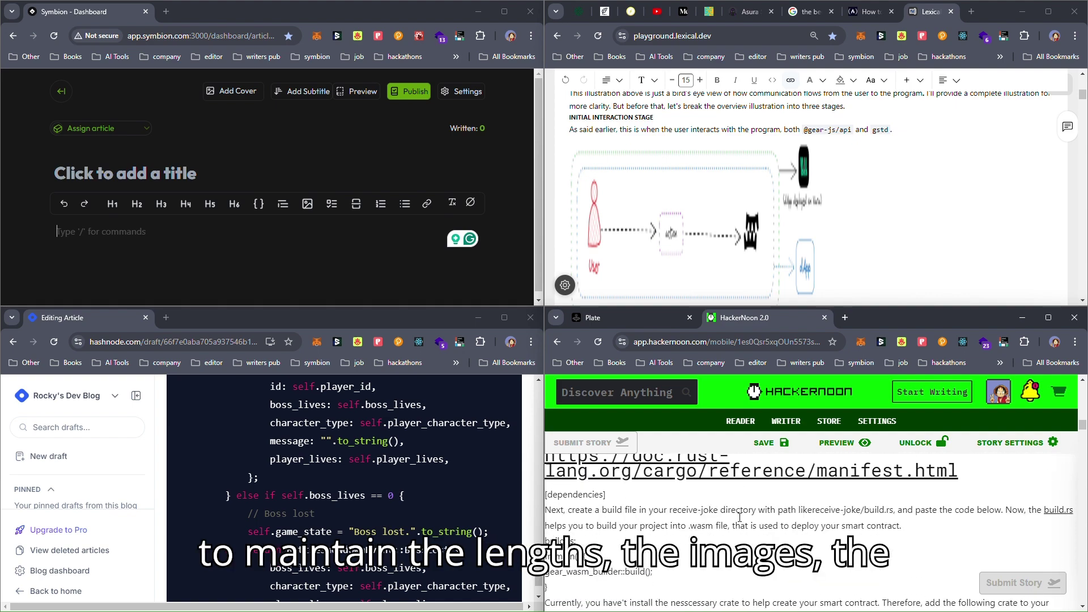
pyautogui.scroll(-5, 740, 517)
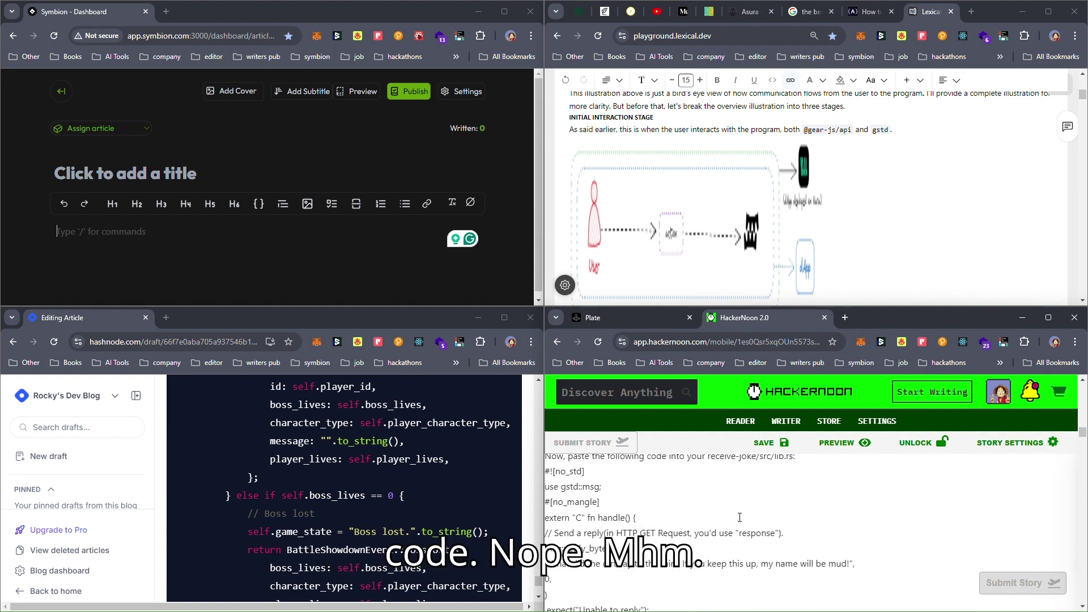
pyautogui.scroll(-5, 739, 518)
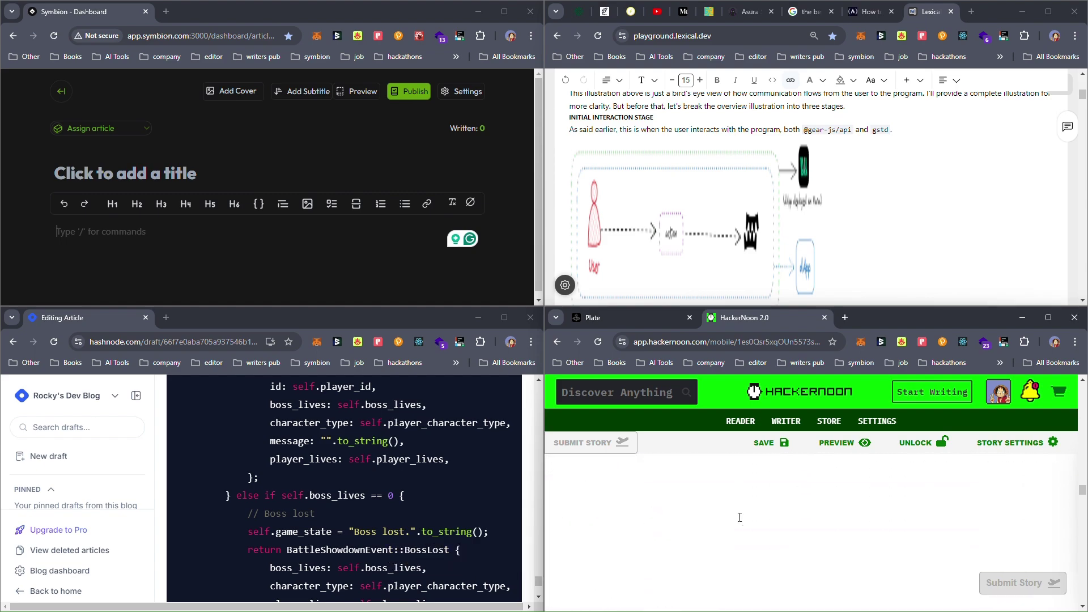
# Examine the BattleShowdown explanations and code blocks through the end of the HackerNoon draft
pyautogui.scroll(-5, 744, 513)
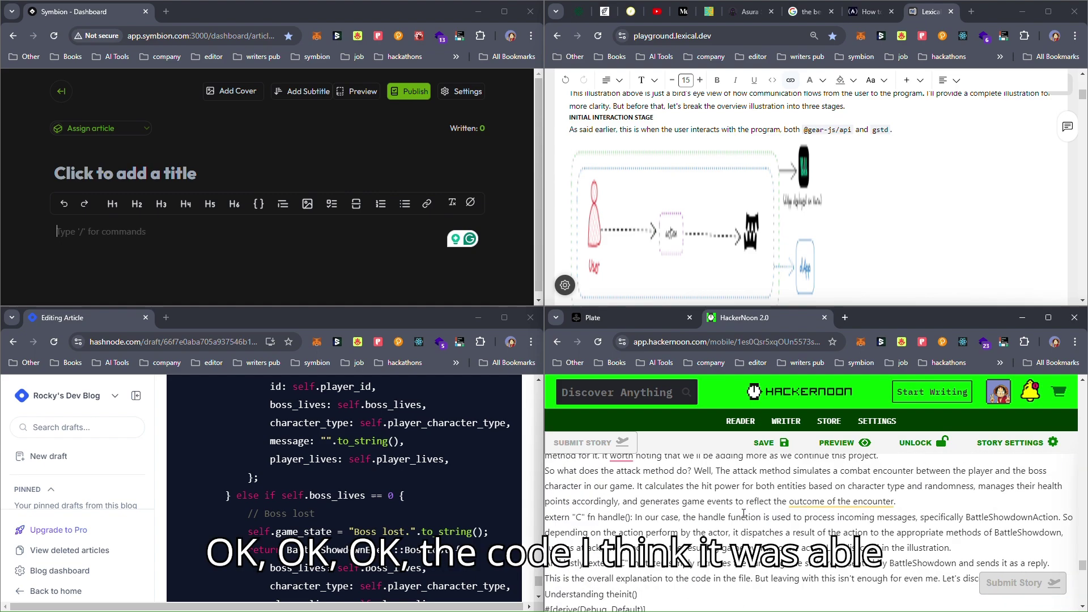
pyautogui.scroll(5, 743, 513)
pyautogui.scroll(-3, 743, 513)
pyautogui.scroll(-8, 739, 526)
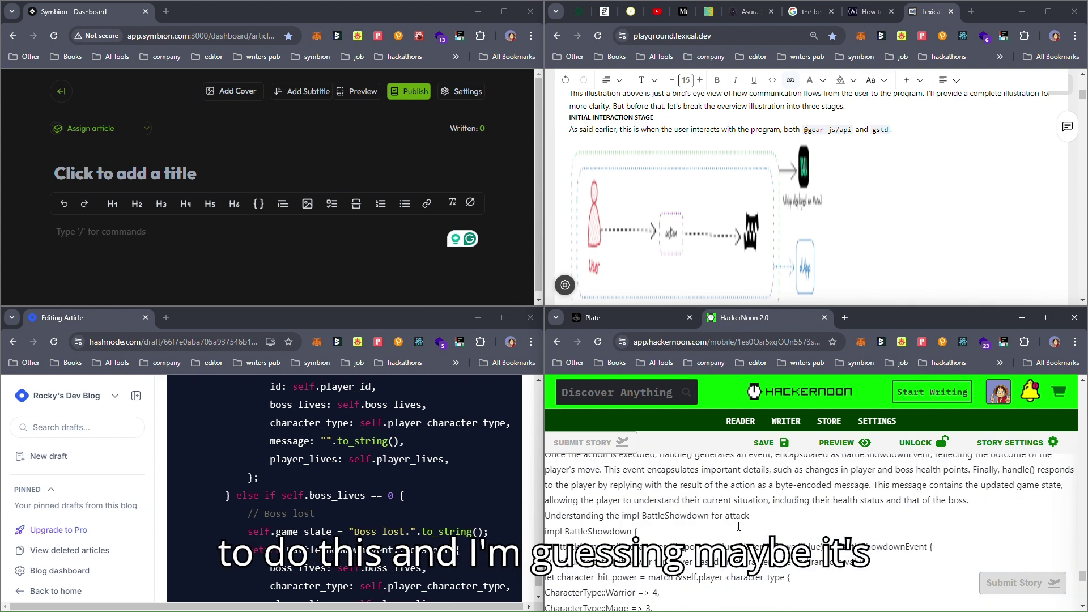
pyautogui.scroll(-5, 739, 527)
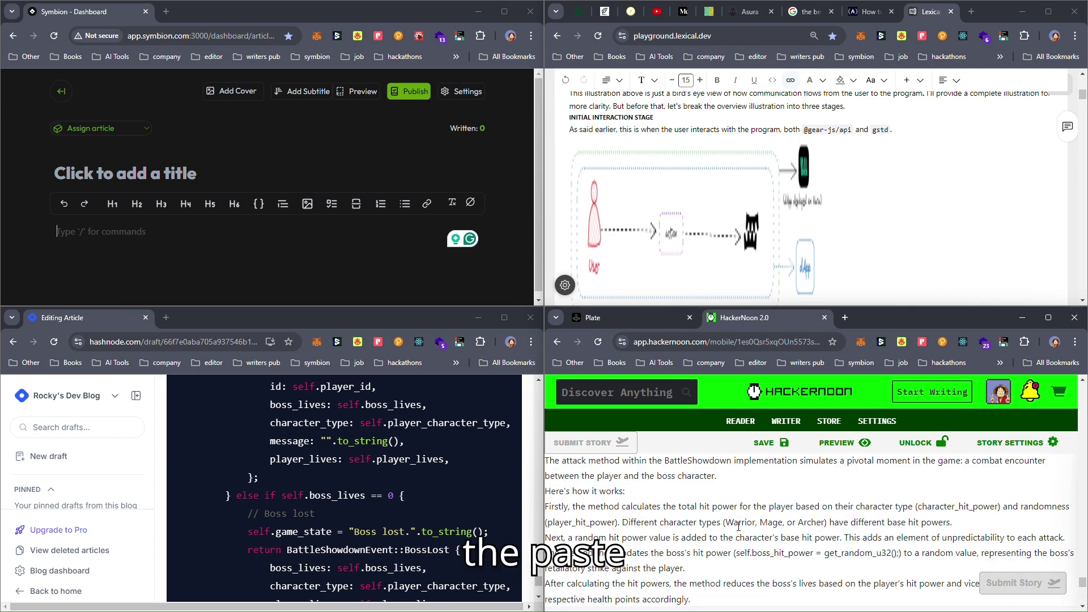
pyautogui.scroll(-10, 739, 526)
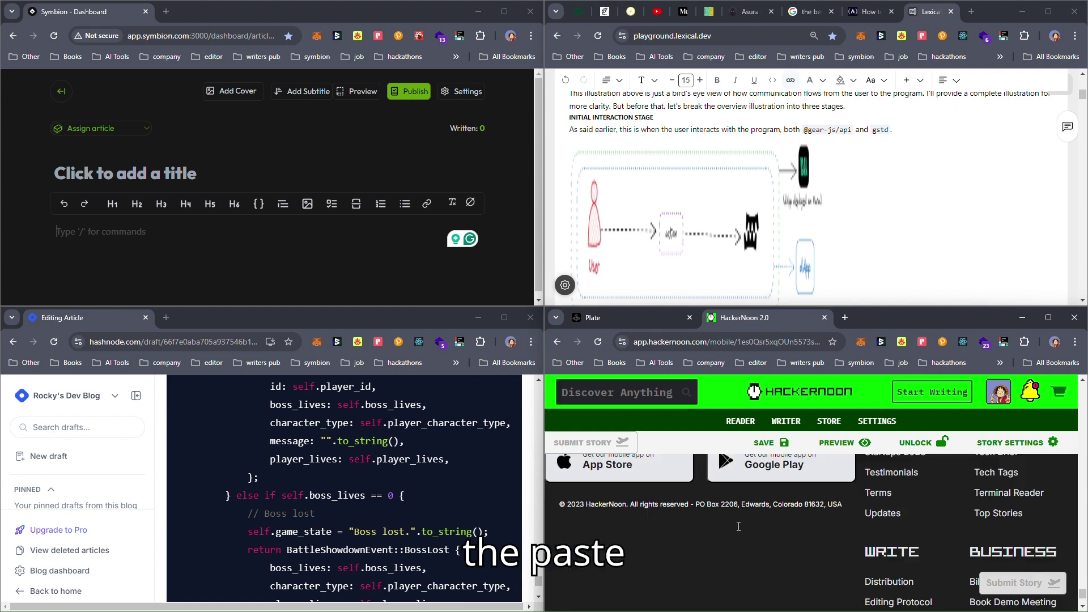
pyautogui.scroll(10, 739, 526)
pyautogui.scroll(6, 739, 526)
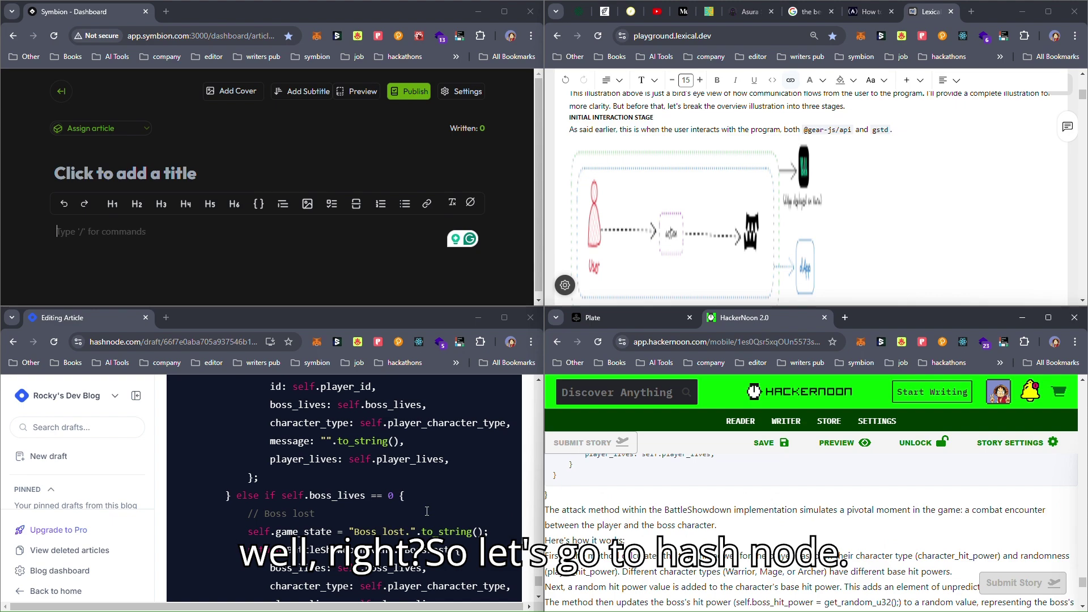
# Examine the article pasted in Hashnode from its introduction through the headings to the image in the Illustration section
pyautogui.click(402, 420)
pyautogui.scroll(15, 403, 420)
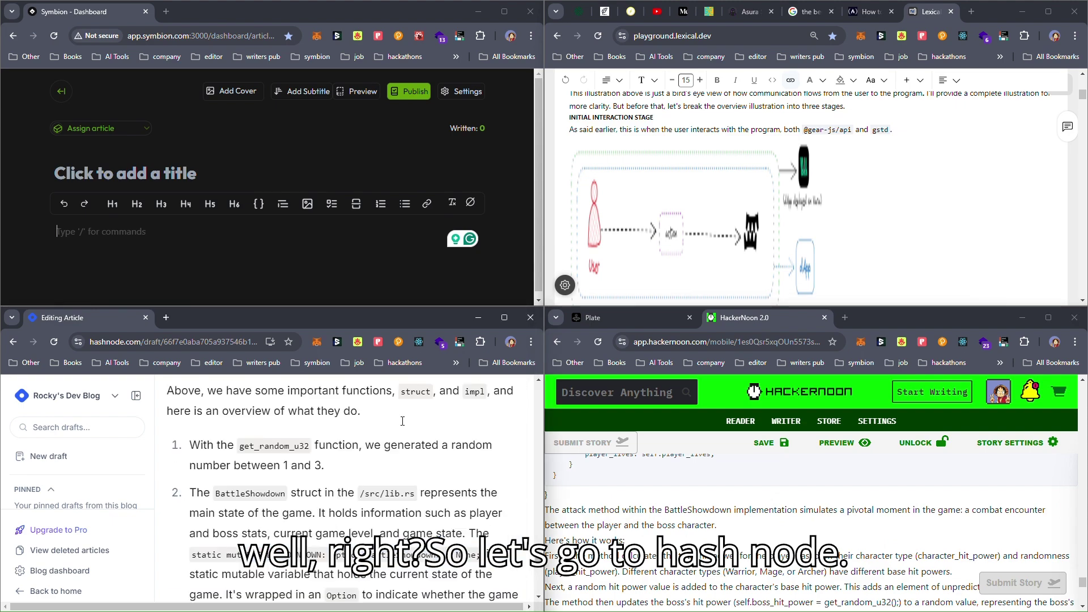
pyautogui.scroll(20, 402, 421)
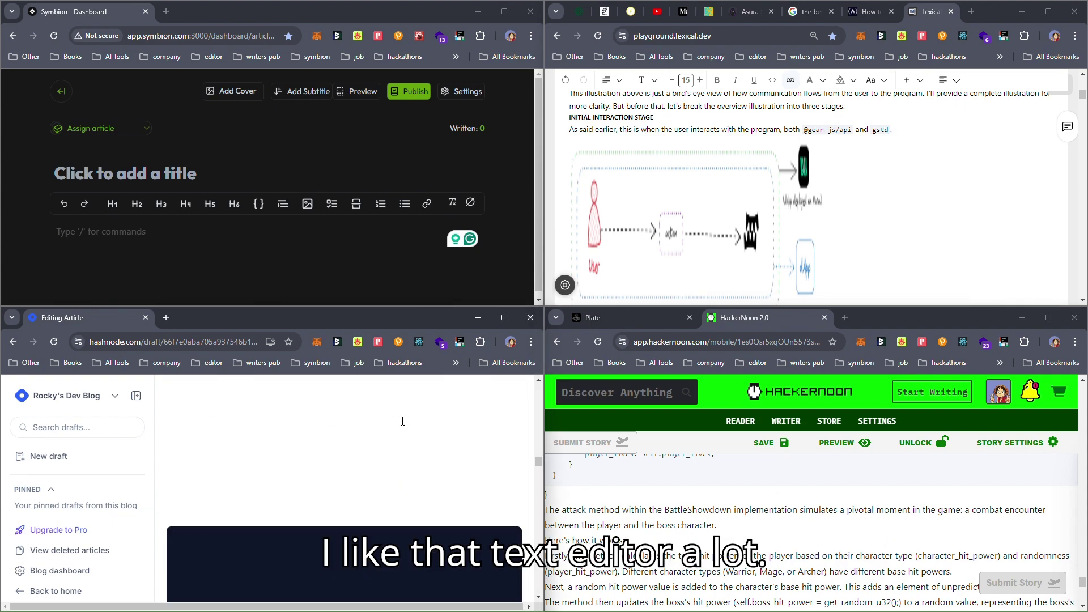
pyautogui.scroll(10, 402, 421)
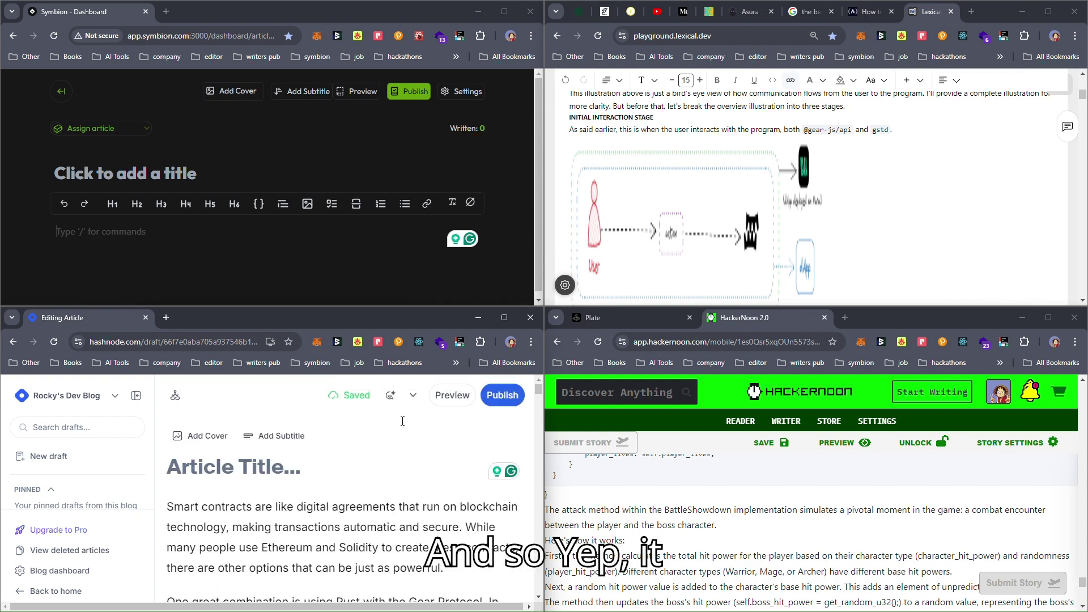
pyautogui.scroll(-15, 389, 498)
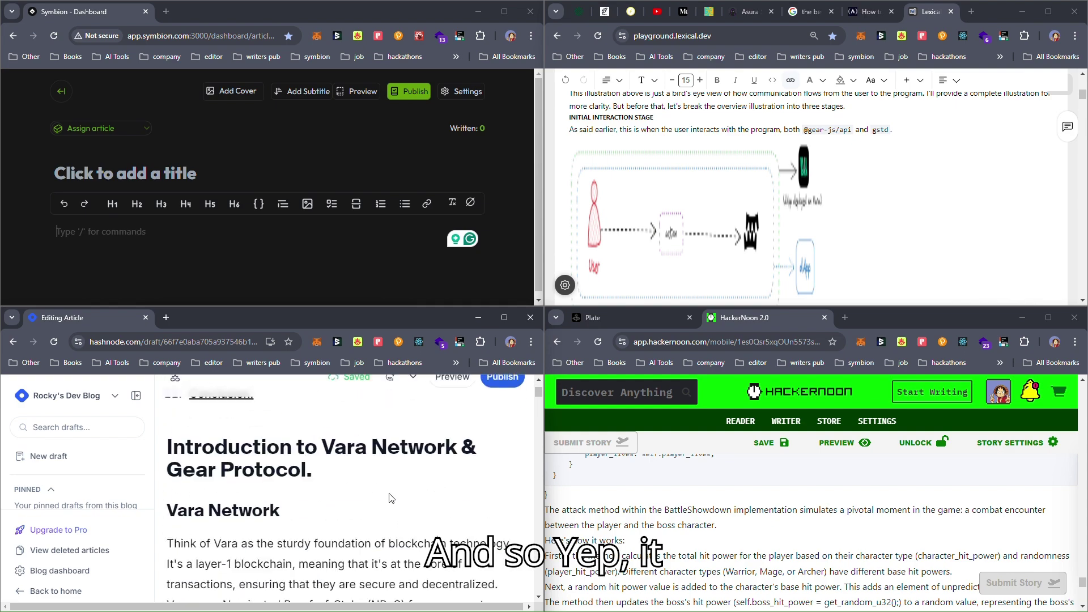
pyautogui.scroll(-15, 390, 497)
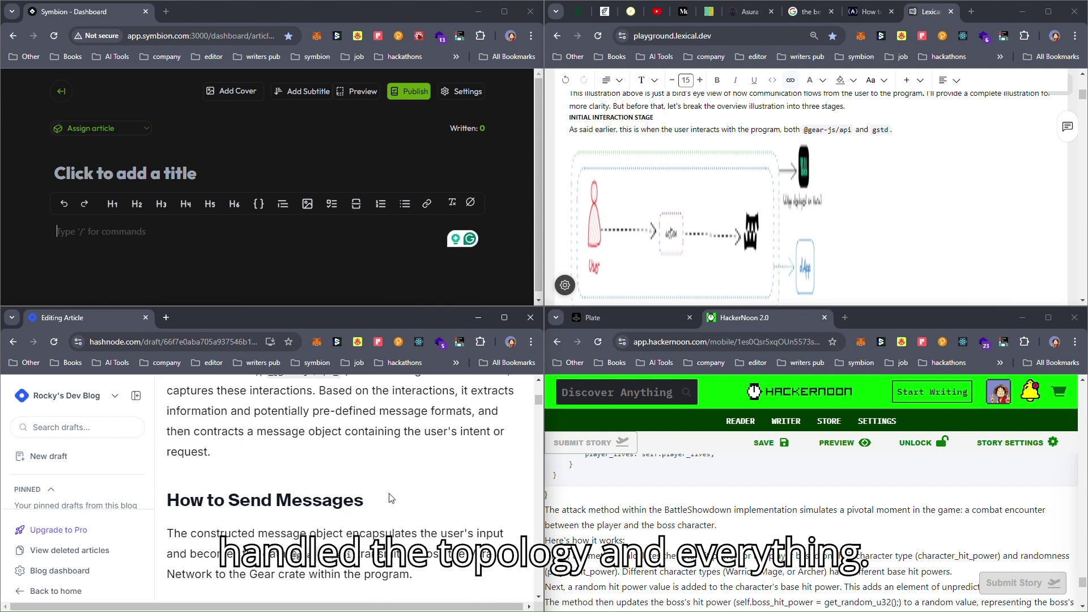
pyautogui.scroll(-10, 390, 497)
pyautogui.scroll(3, 390, 494)
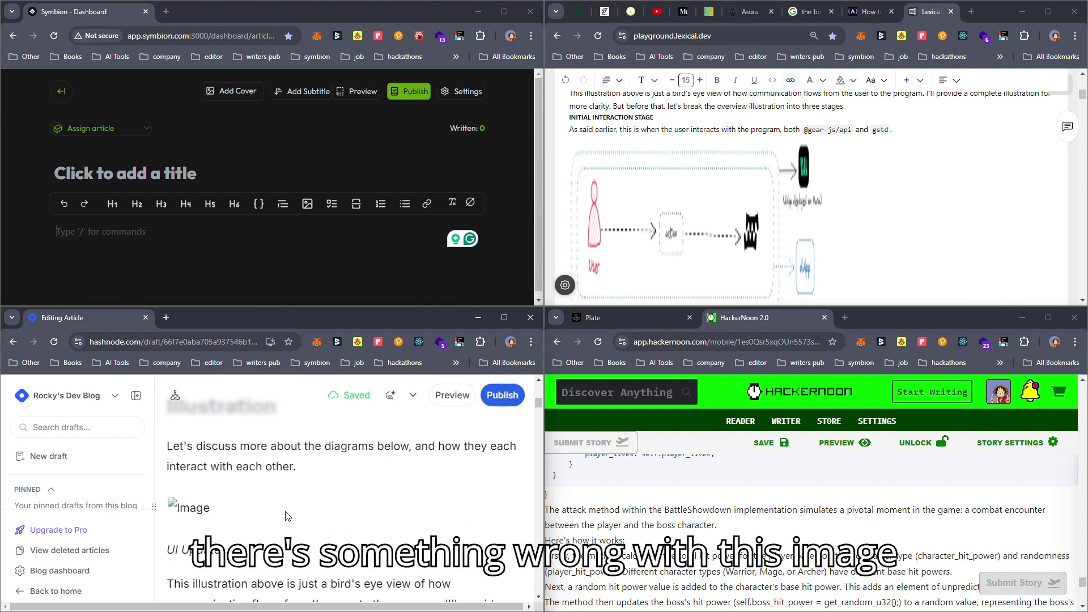
# Examine how Hashnode renders the Getting Our Hands Dirty section, the inline code, blockquote and TOML code blocks, and the later Rust code
pyautogui.scroll(-15, 305, 517)
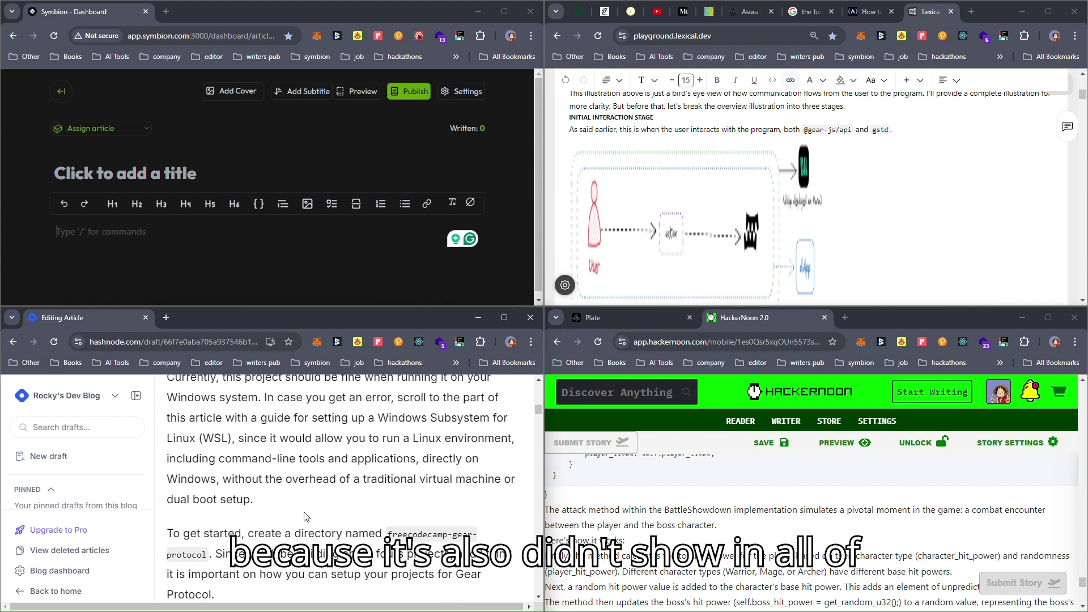
pyautogui.scroll(5, 305, 514)
pyautogui.scroll(2, 305, 527)
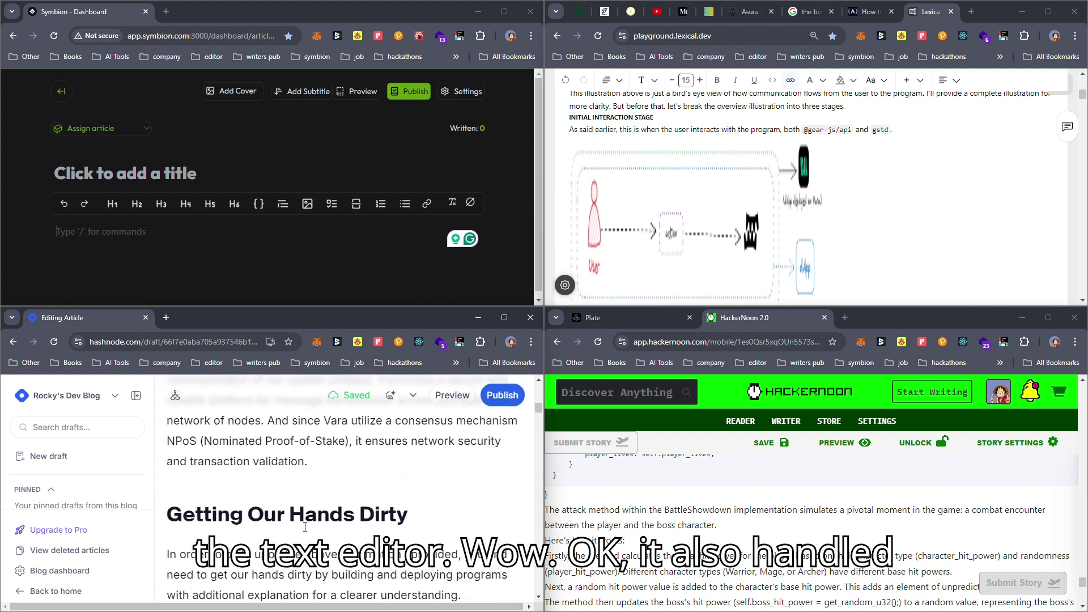
pyautogui.scroll(-10, 314, 510)
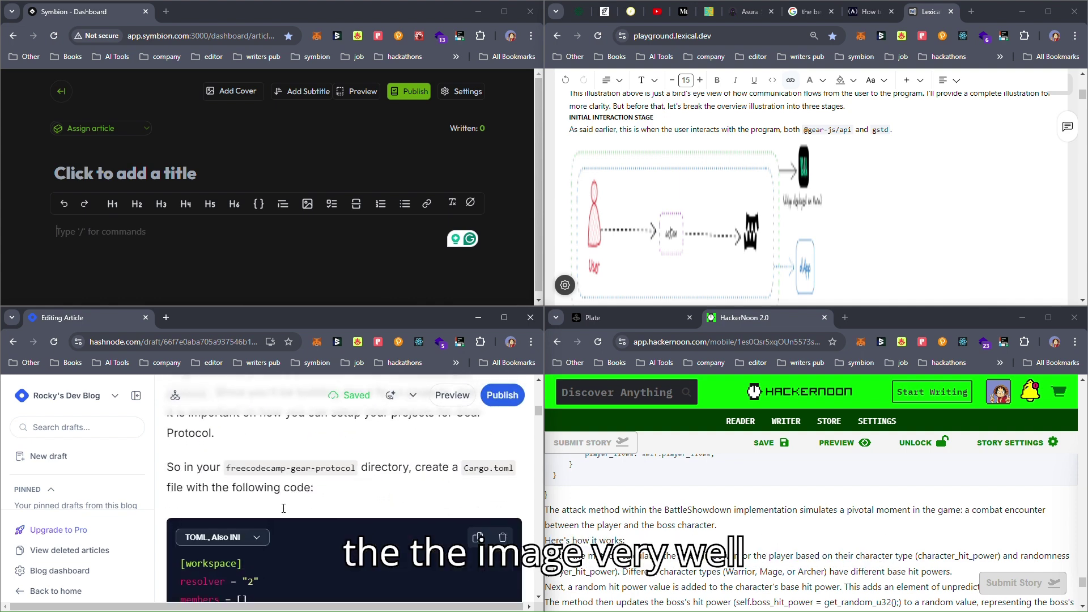
pyautogui.scroll(-3, 283, 508)
pyautogui.scroll(6, 284, 508)
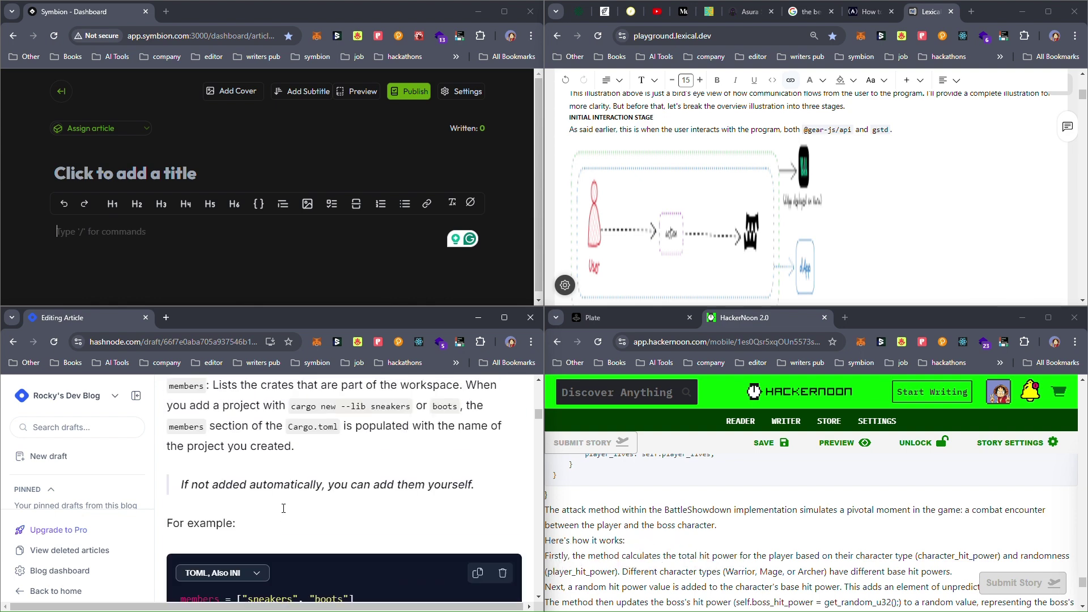
pyautogui.scroll(-2, 283, 508)
pyautogui.scroll(3, 270, 434)
pyautogui.scroll(-1, 218, 508)
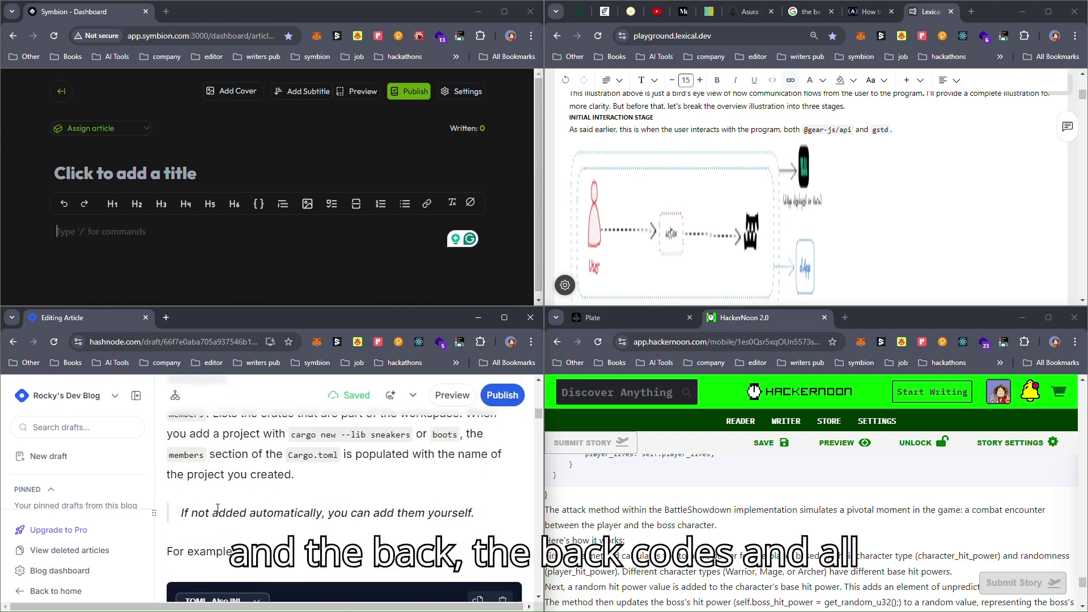
pyautogui.scroll(-5, 280, 512)
pyautogui.scroll(-10, 279, 512)
pyautogui.scroll(-10, 280, 512)
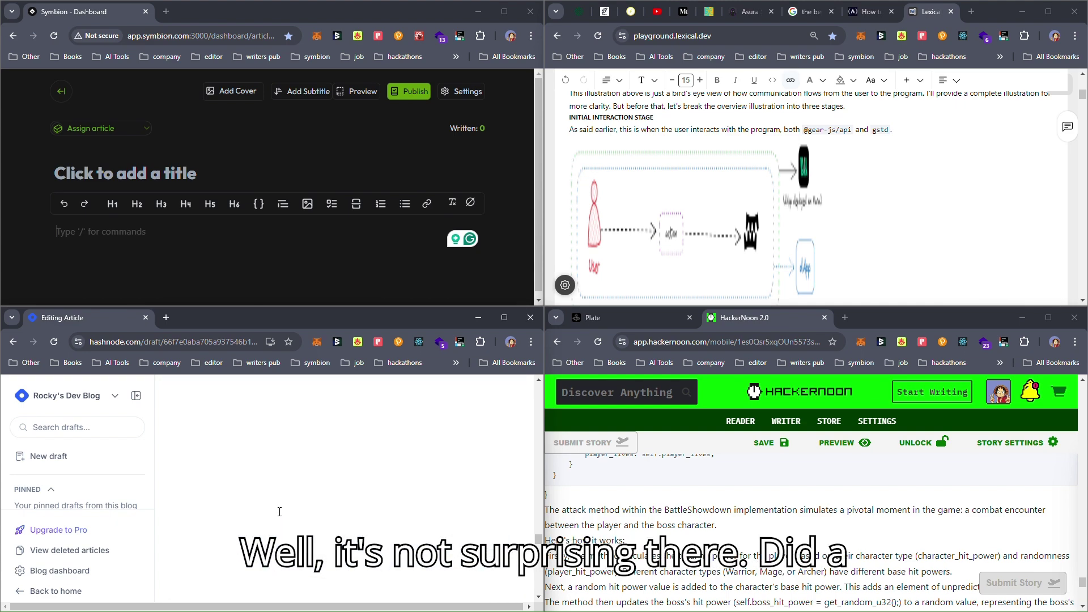
pyautogui.scroll(-5, 280, 512)
# Keep waiting for the unresponsive Symbion page, and paste the copied article into its editor body
pyautogui.click(280, 256)
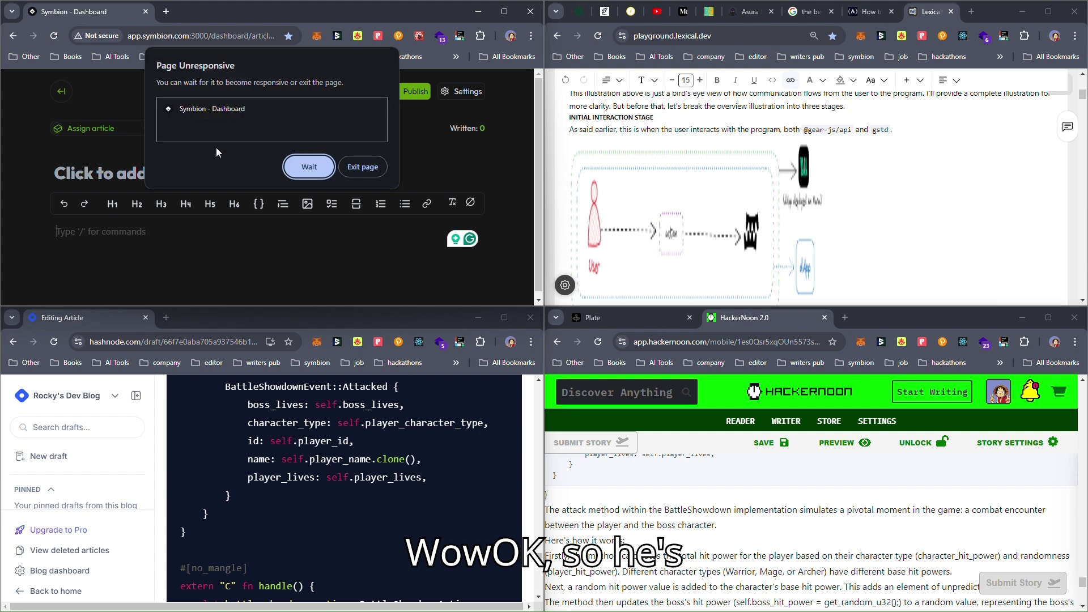
pyautogui.click(302, 173)
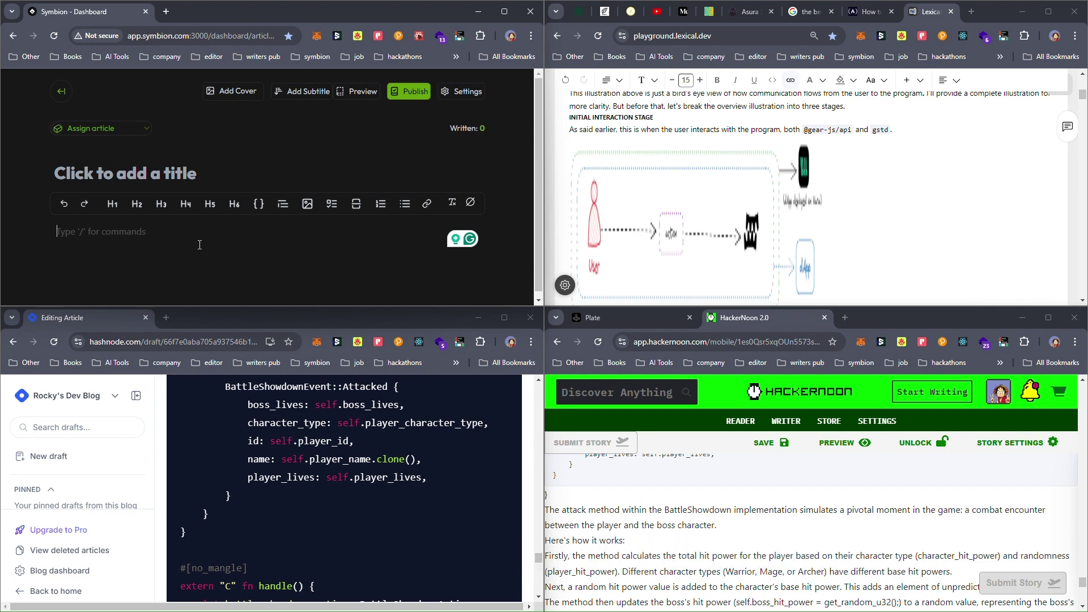
pyautogui.hotkey('ctrl', 'v')
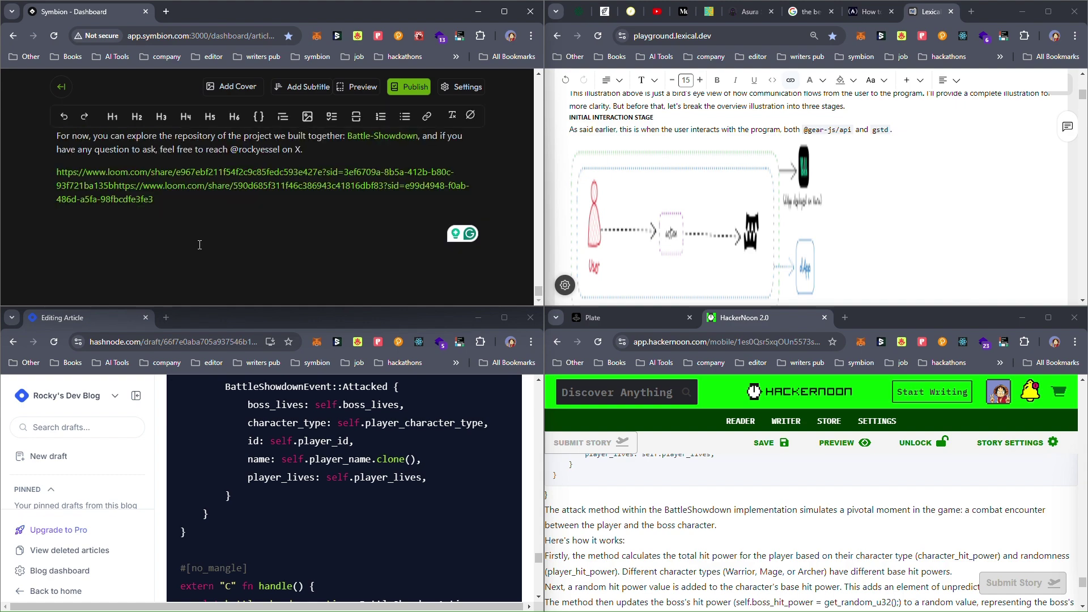
# Examine the article pasted in Symbion from the end back to its code, images, Prerequisites and Table of Contents
pyautogui.scroll(20, 321, 233)
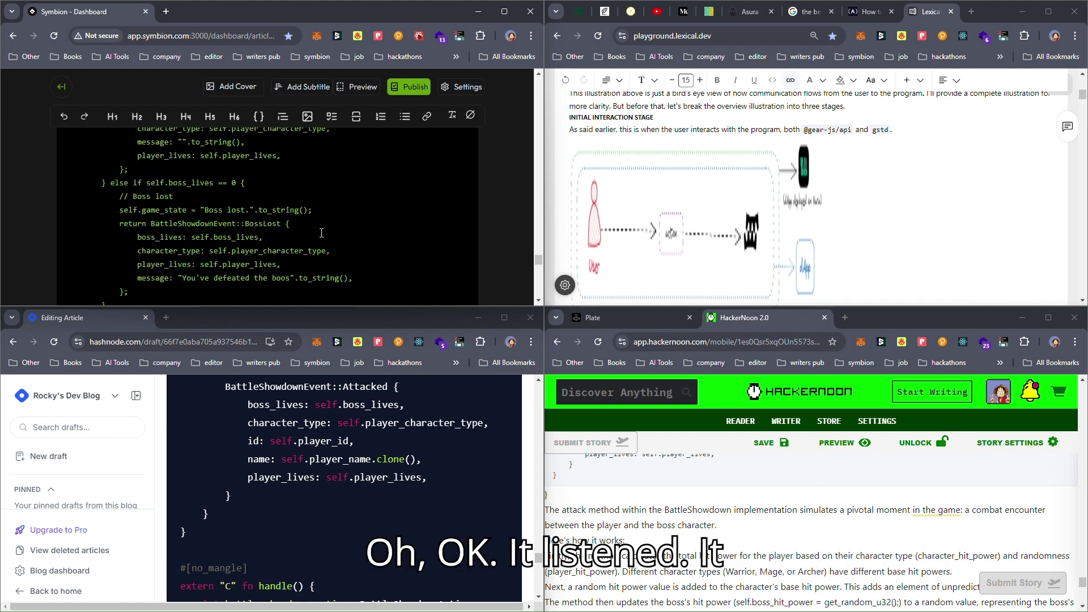
pyautogui.scroll(15, 321, 233)
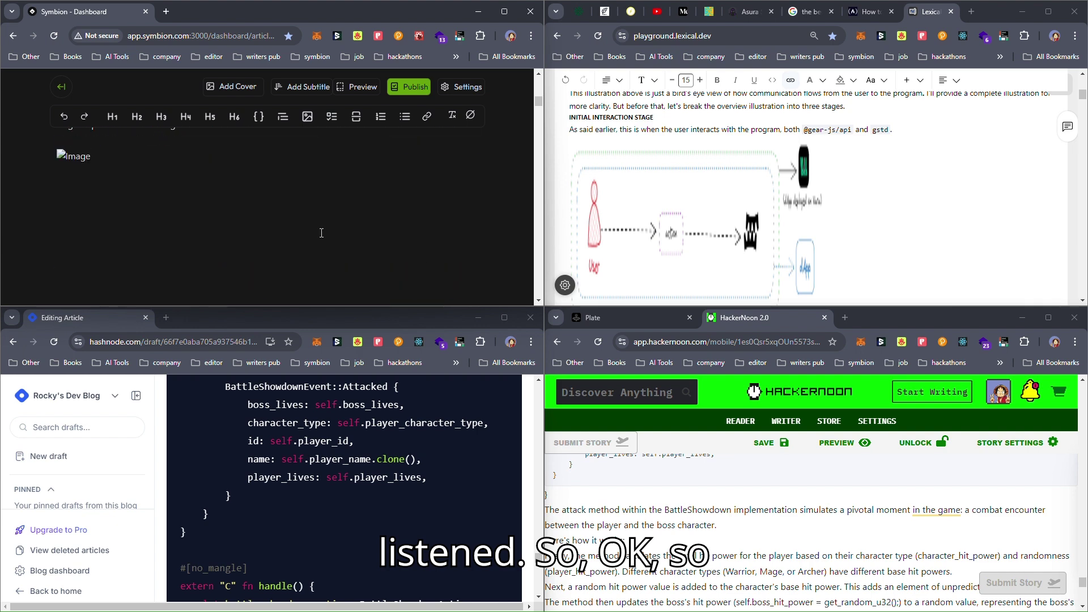
pyautogui.scroll(-3, 322, 233)
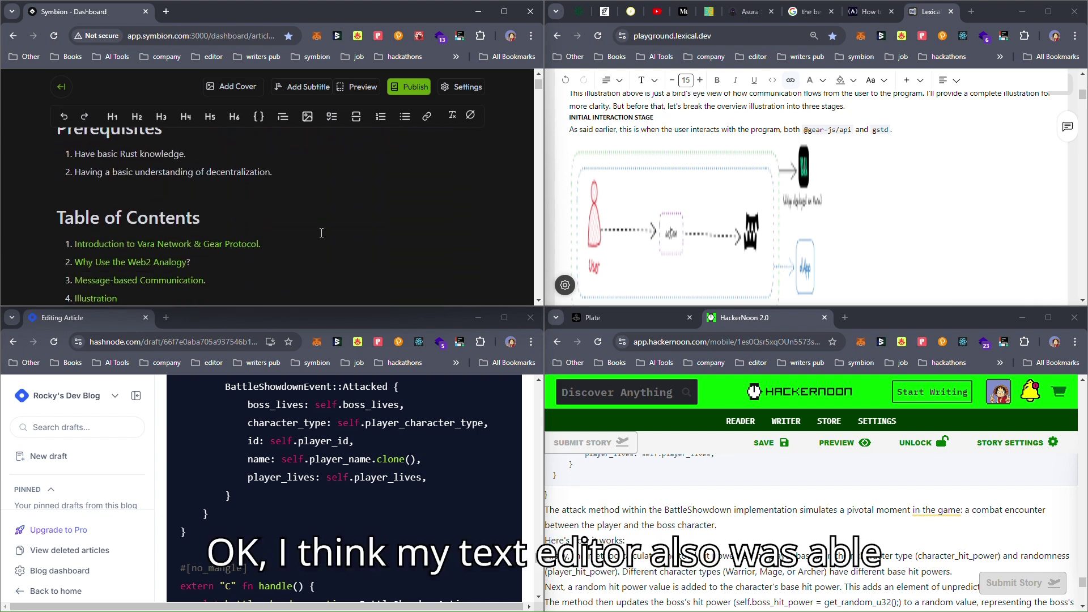
pyautogui.scroll(3, 321, 233)
pyautogui.scroll(-3, 321, 233)
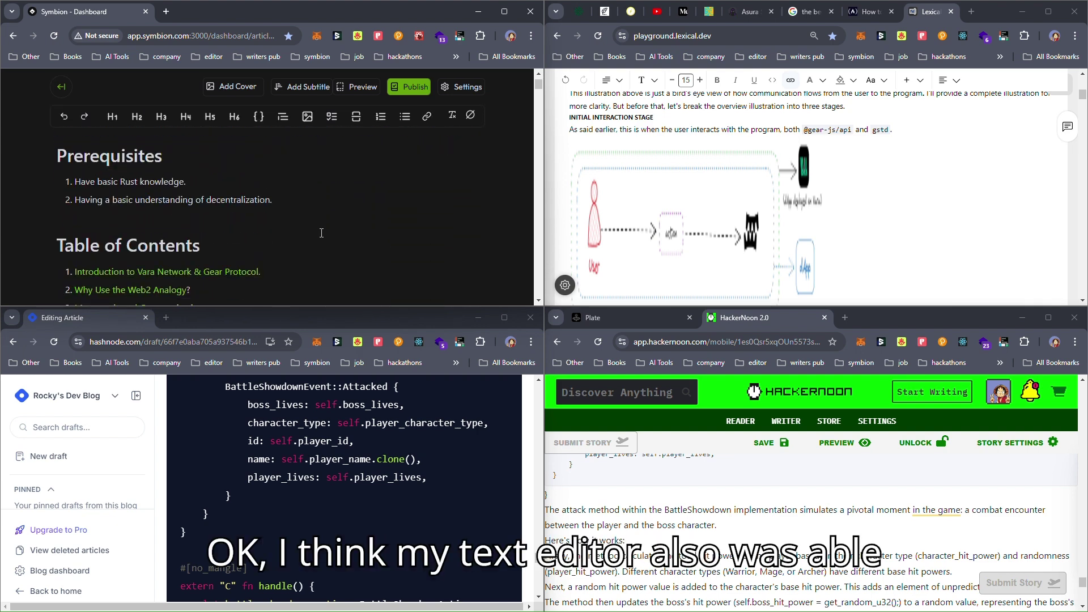
# Open the original freeCodeCamp article at Prerequisites and Table of Contents, and compare it with Symbion's opening paragraphs
pyautogui.click(873, 13)
pyautogui.scroll(-8, 829, 201)
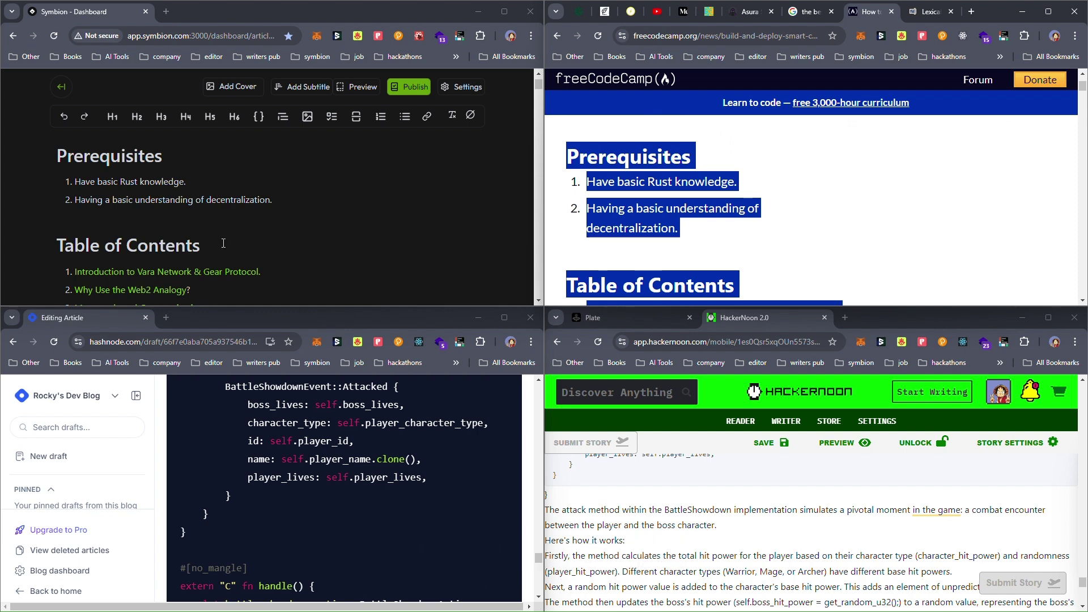
pyautogui.scroll(5, 255, 241)
pyautogui.scroll(-2, 217, 243)
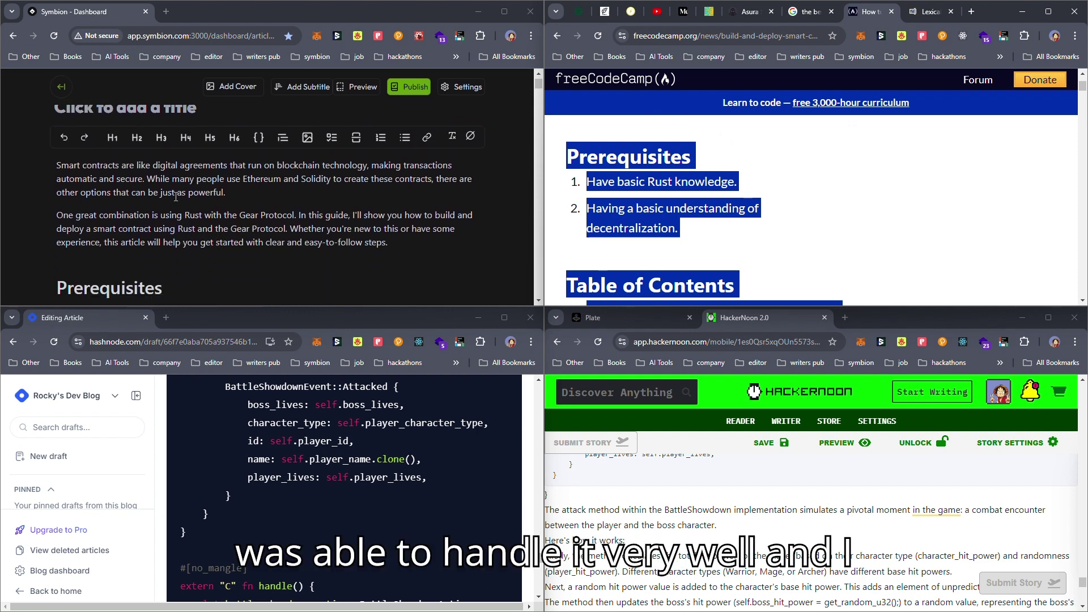
pyautogui.moveTo(80, 192); pyautogui.dragTo(145, 242)
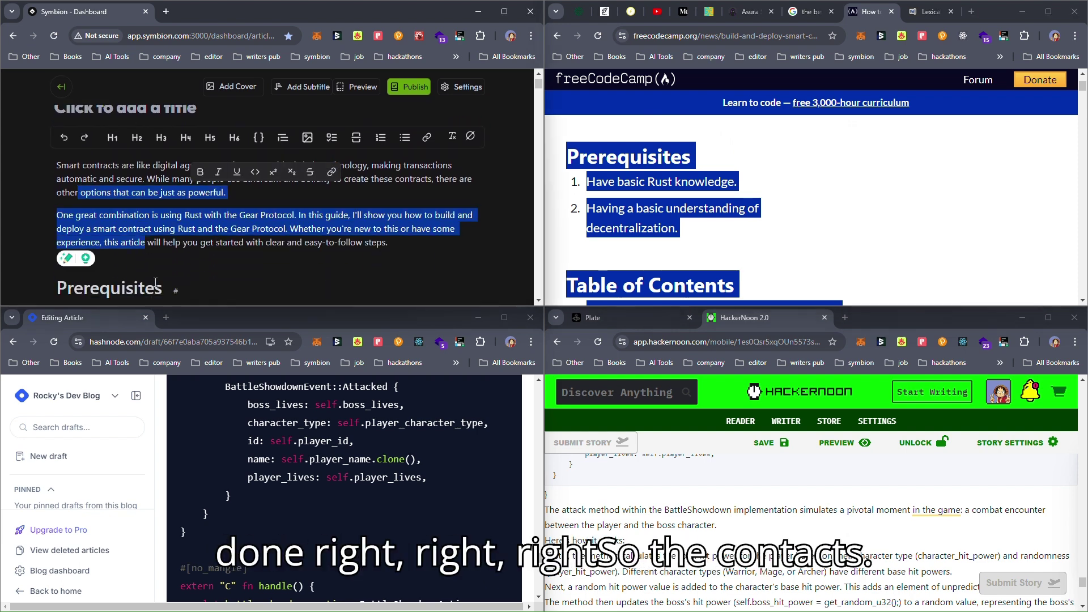
# Examine Symbion's rendering from the Prerequisites heading down to the [workspace.package] section, including its code blocks and lists
pyautogui.scroll(-1, 156, 282)
pyautogui.scroll(-6, 155, 281)
pyautogui.scroll(1, 155, 282)
pyautogui.scroll(-15, 164, 259)
pyautogui.scroll(-2, 163, 258)
pyautogui.scroll(2, 164, 258)
pyautogui.scroll(-2, 164, 259)
pyautogui.scroll(-10, 163, 258)
pyautogui.scroll(-2, 163, 259)
pyautogui.scroll(2, 164, 259)
pyautogui.scroll(-4, 164, 259)
pyautogui.scroll(-8, 164, 258)
pyautogui.scroll(-4, 163, 258)
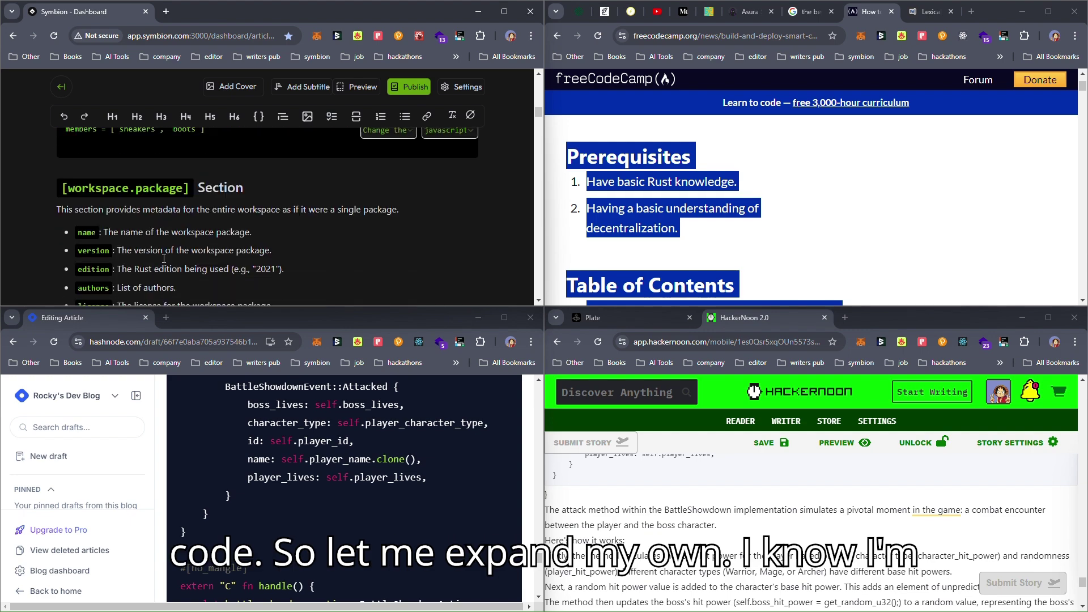
# Enlarge the Symbion window to full screen, examine its code blocks, images and headings through the Conclusion, and minimize it
pyautogui.moveTo(390, 10); pyautogui.dragTo(456, 4)
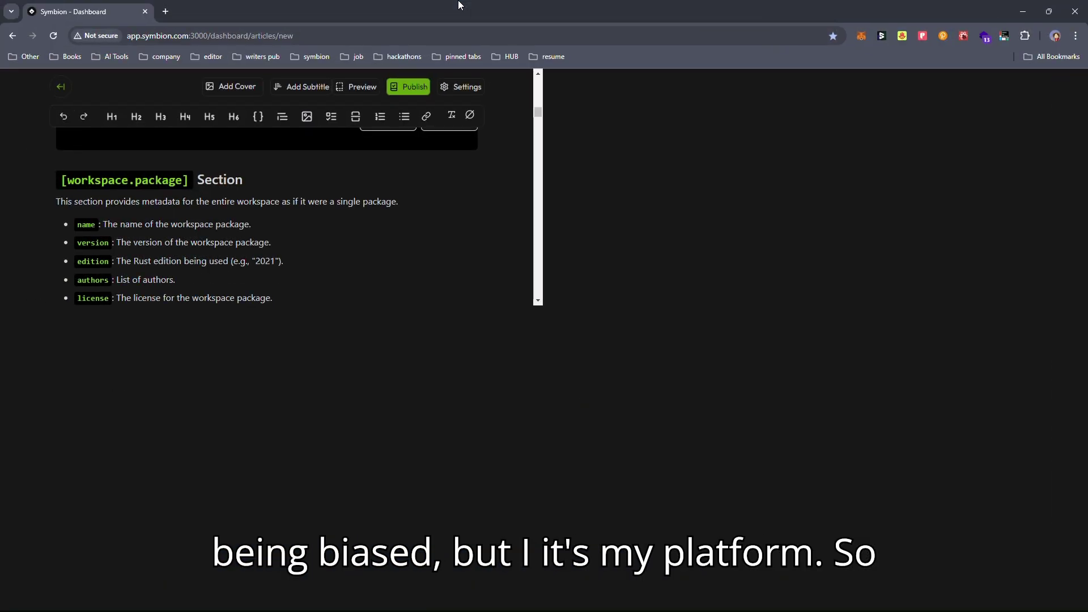
pyautogui.scroll(7, 424, 264)
pyautogui.scroll(-20, 425, 263)
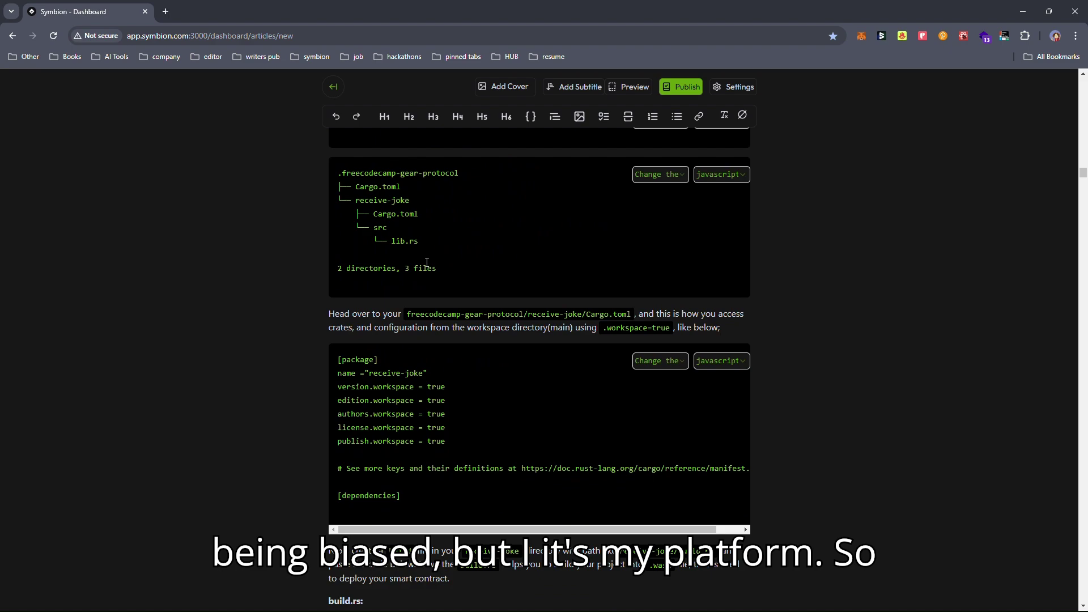
pyautogui.scroll(-18, 427, 263)
pyautogui.scroll(12, 426, 263)
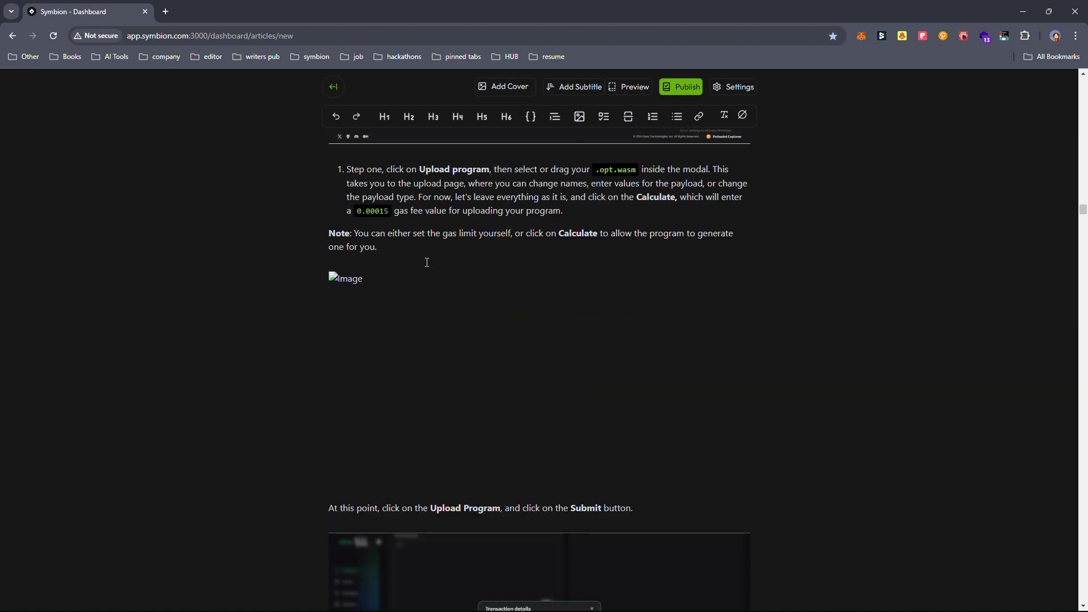
pyautogui.scroll(-6, 427, 263)
pyautogui.scroll(-20, 427, 262)
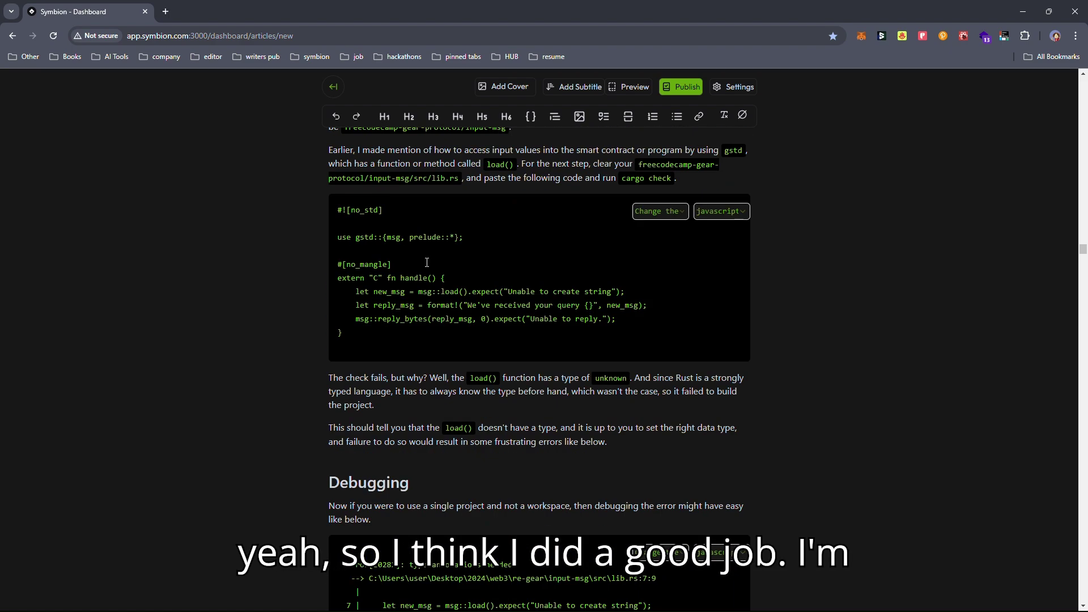
pyautogui.scroll(-20, 426, 262)
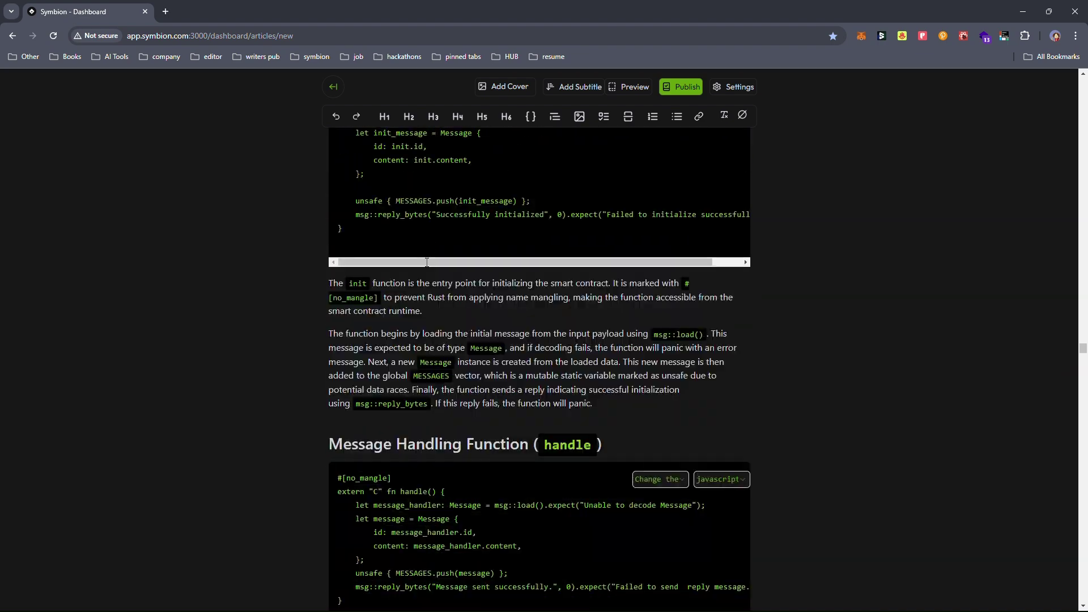
pyautogui.scroll(20, 426, 263)
pyautogui.scroll(-6, 427, 262)
pyautogui.scroll(-20, 427, 262)
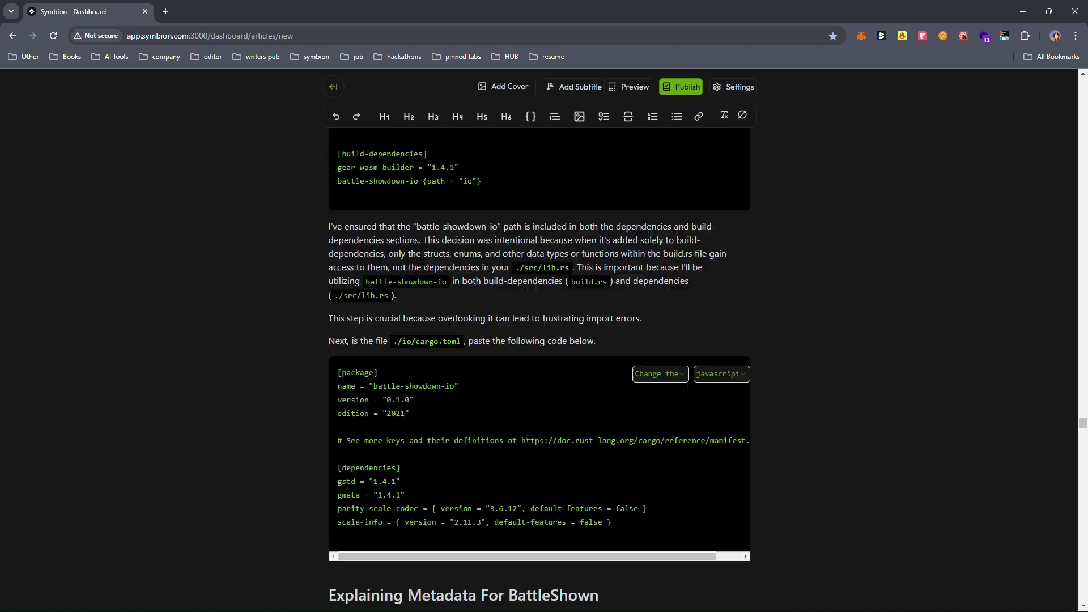
pyautogui.scroll(-20, 427, 263)
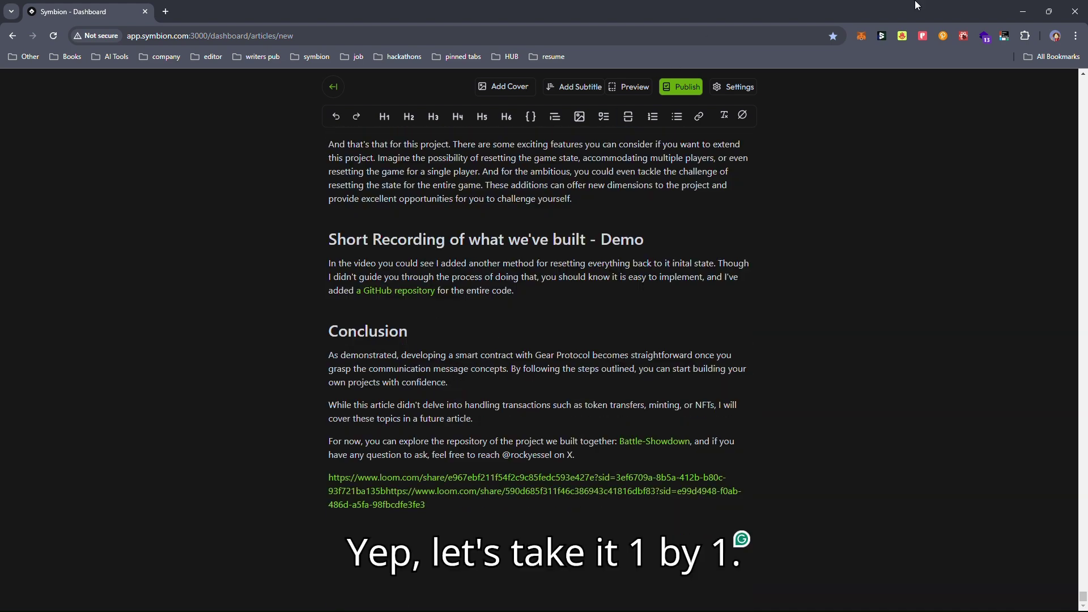
pyautogui.click(1023, 10)
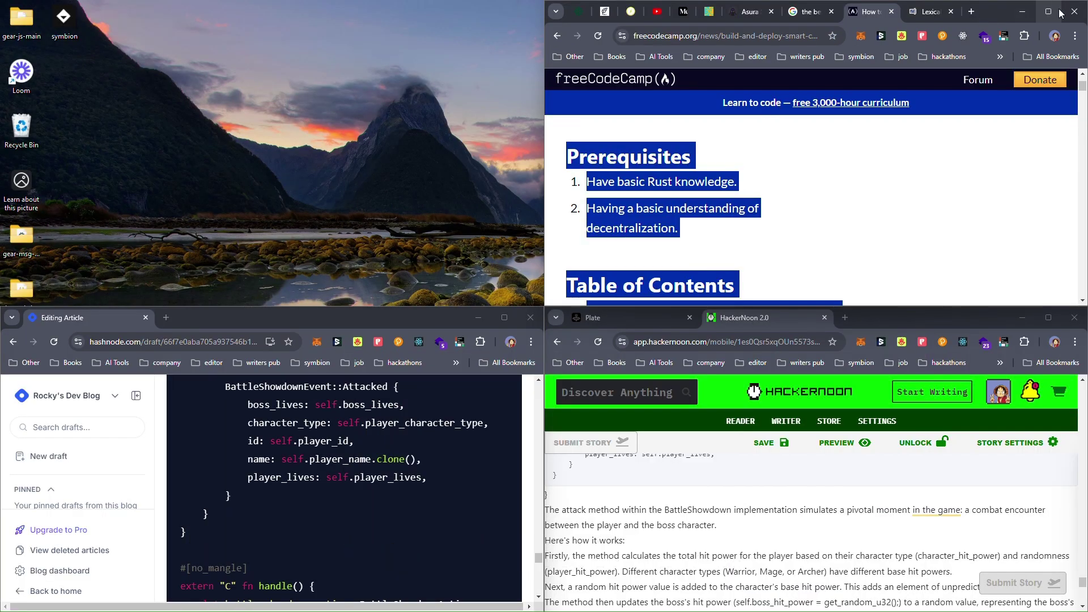
# Show the Lexical playground full screen, examine its images, code blocks and metadata text, and minimize the window
pyautogui.click(1048, 12)
pyautogui.click(682, 10)
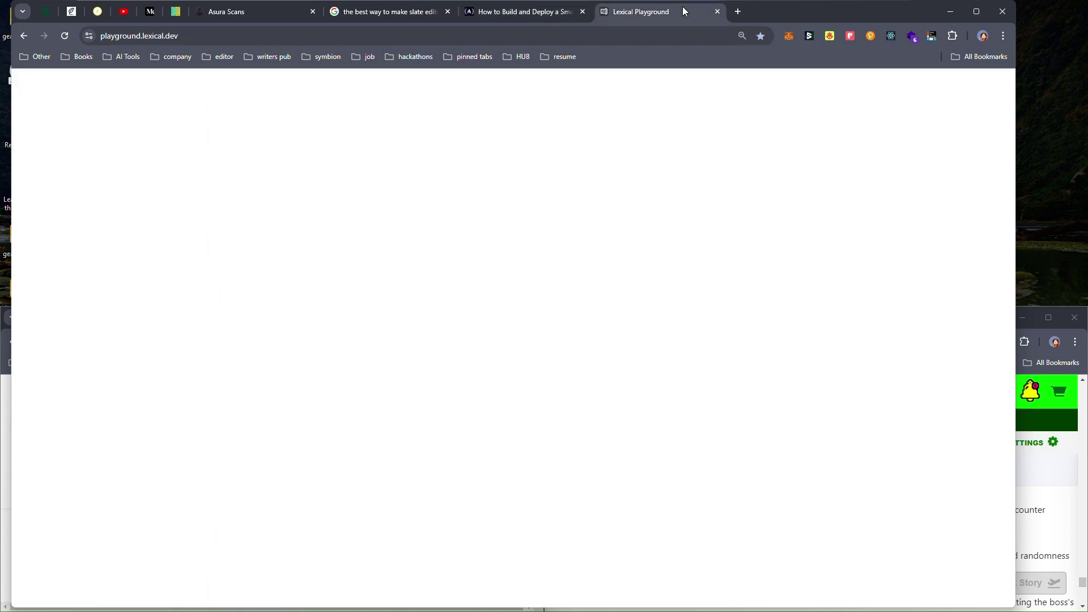
pyautogui.doubleClick(831, 12)
pyautogui.scroll(10, 390, 210)
pyautogui.scroll(-20, 389, 209)
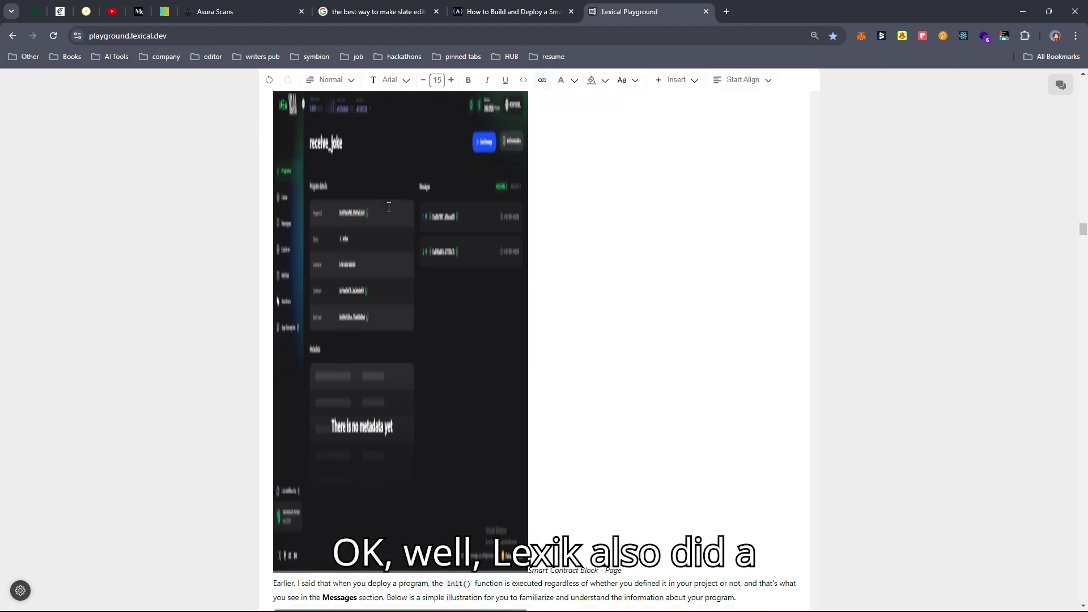
pyautogui.scroll(-20, 389, 207)
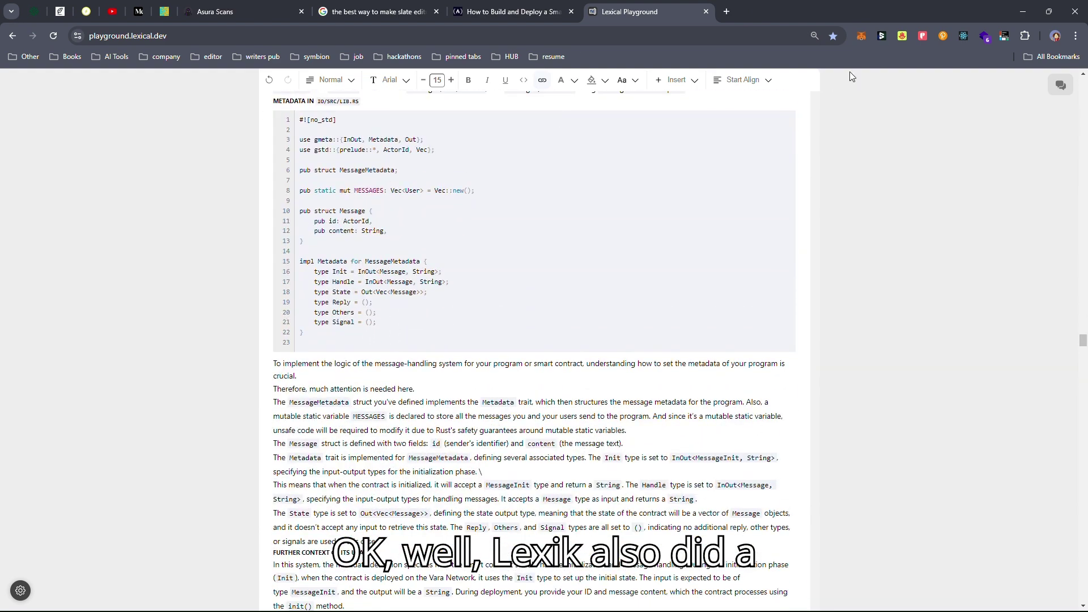
pyautogui.click(1022, 17)
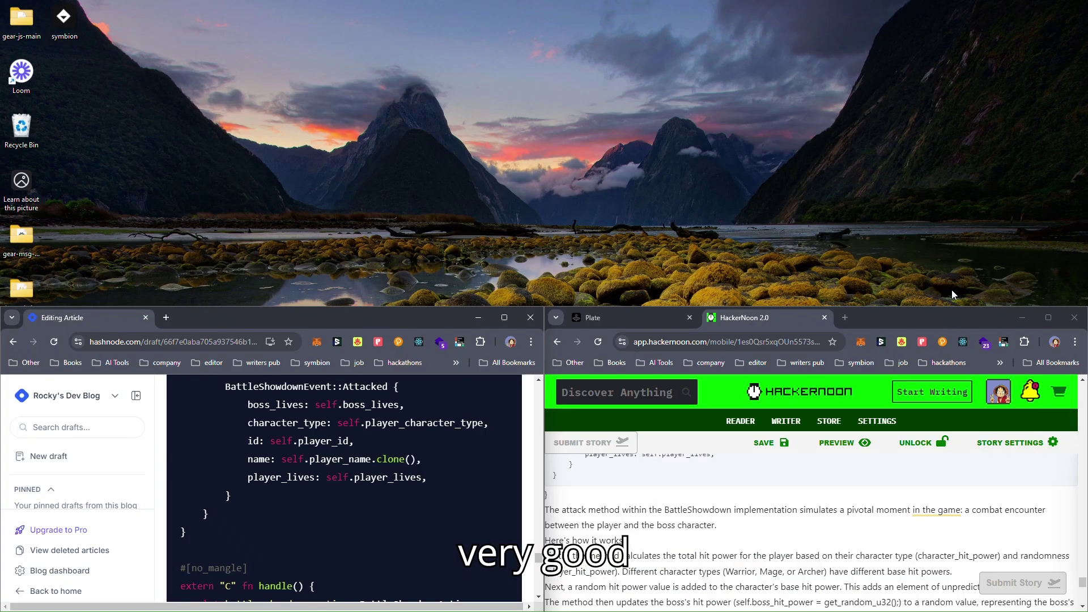
# Show the HackerNoon editor full screen and examine its code blocks and plain-text headings around handle(), state() and the Conclusion
pyautogui.click(925, 330)
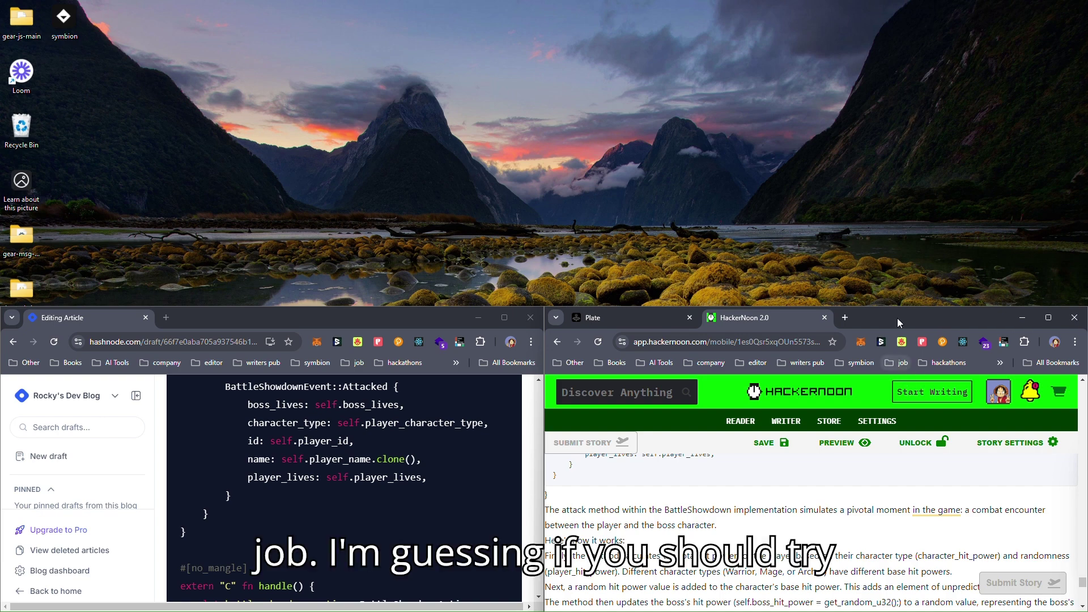
pyautogui.moveTo(897, 316); pyautogui.dragTo(642, 5)
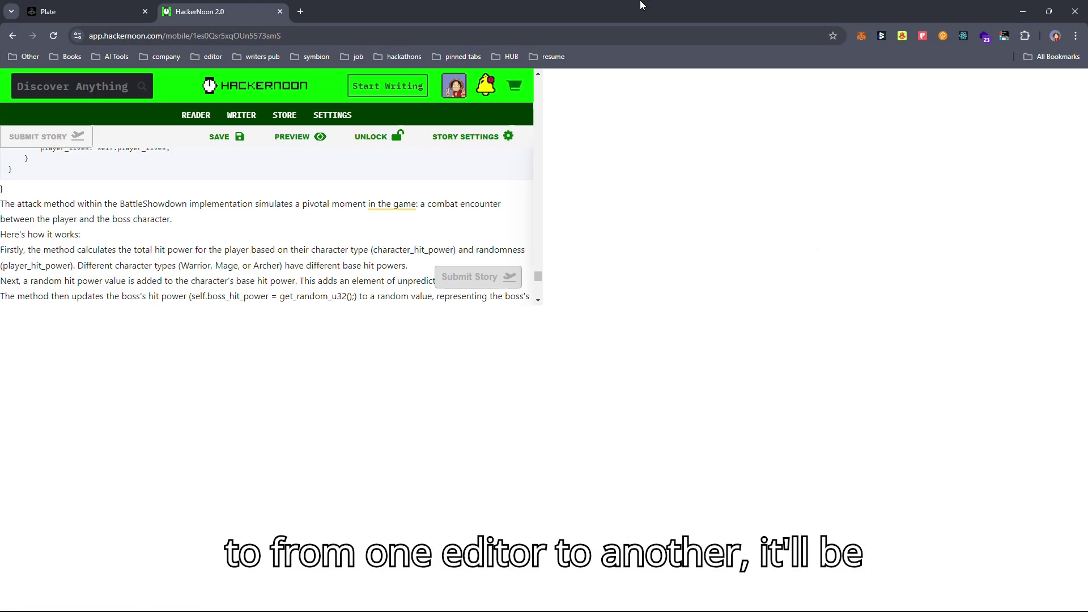
pyautogui.scroll(15, 466, 369)
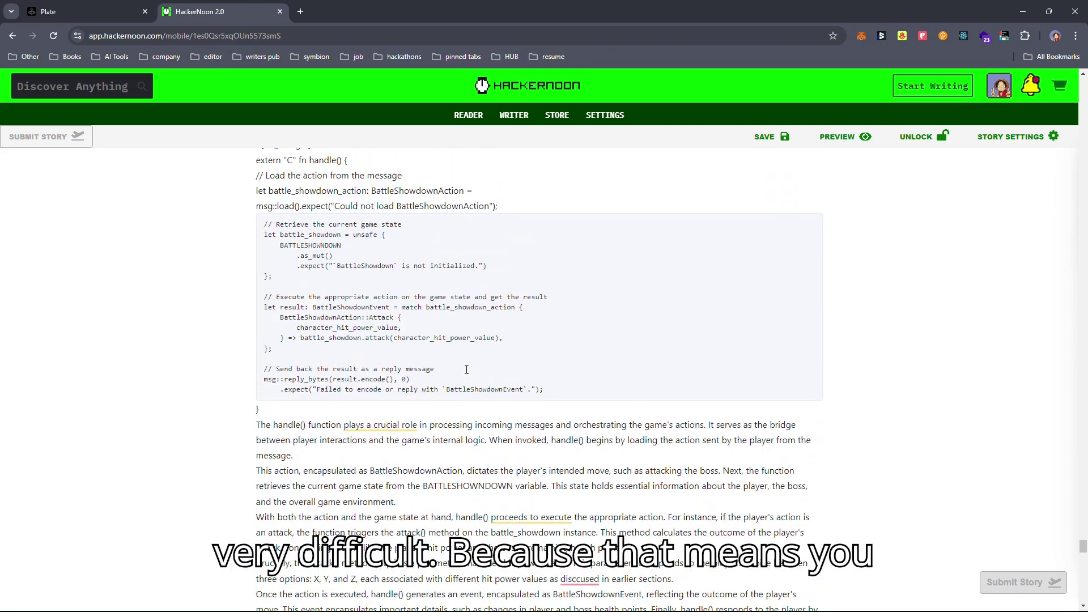
pyautogui.scroll(4, 467, 369)
pyautogui.scroll(-20, 466, 369)
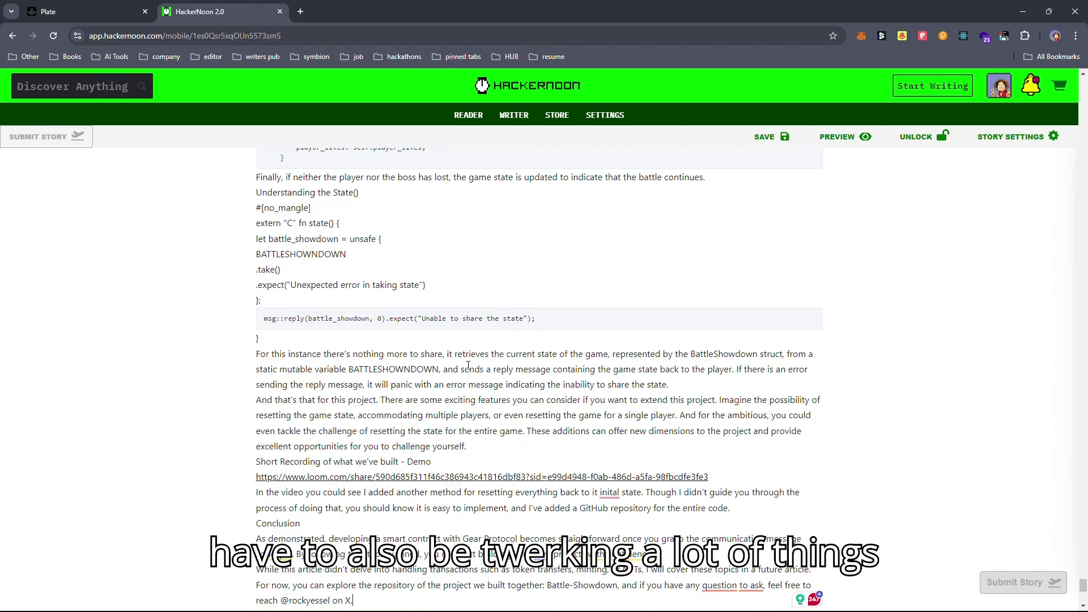
pyautogui.scroll(10, 468, 365)
pyautogui.scroll(5, 468, 366)
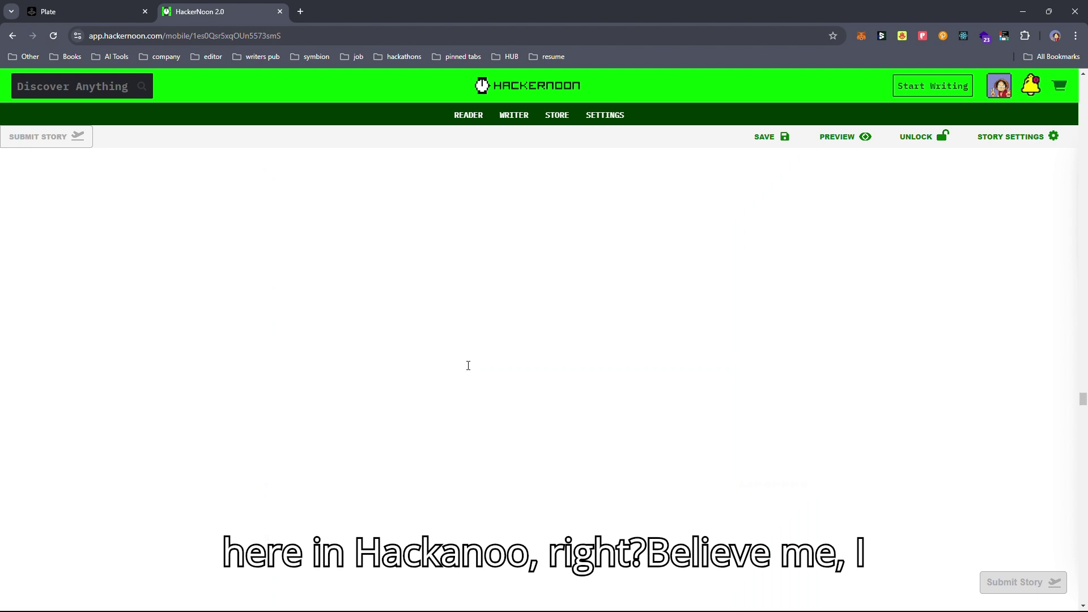
# Examine HackerNoon's rendering of the workspace sections near the article's start, and return to the title and cover image
pyautogui.scroll(15, 468, 366)
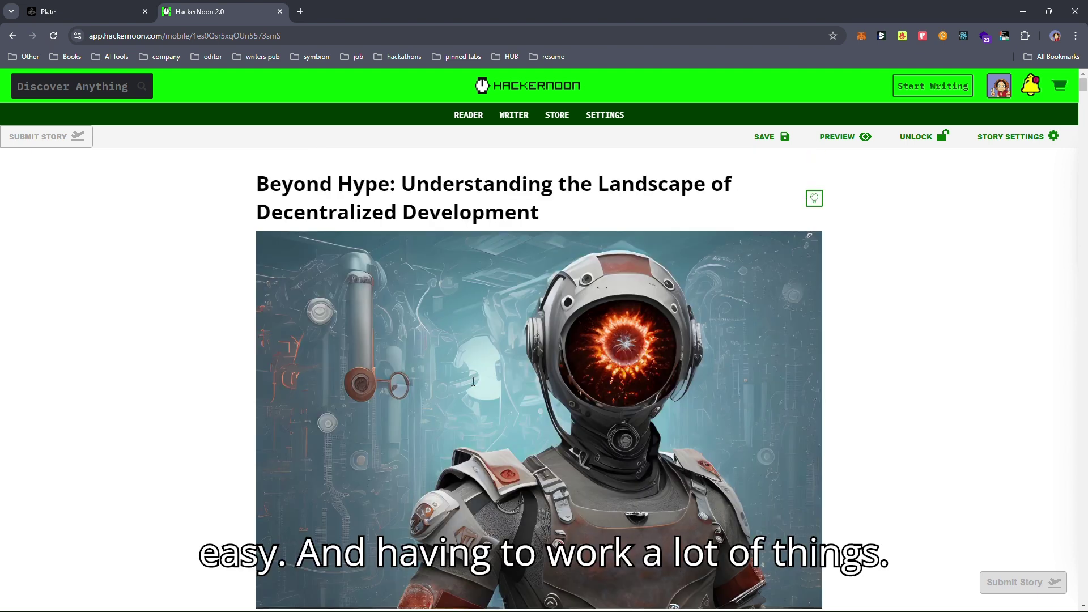
pyautogui.scroll(-5, 474, 382)
pyautogui.scroll(3, 474, 382)
pyautogui.scroll(-1, 474, 382)
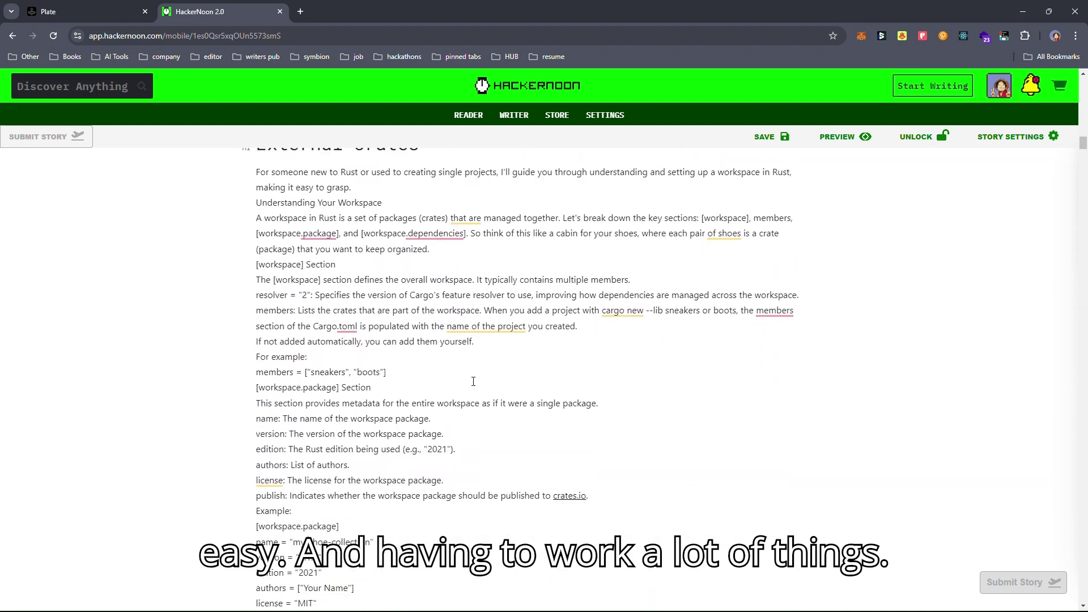
pyautogui.scroll(10, 337, 335)
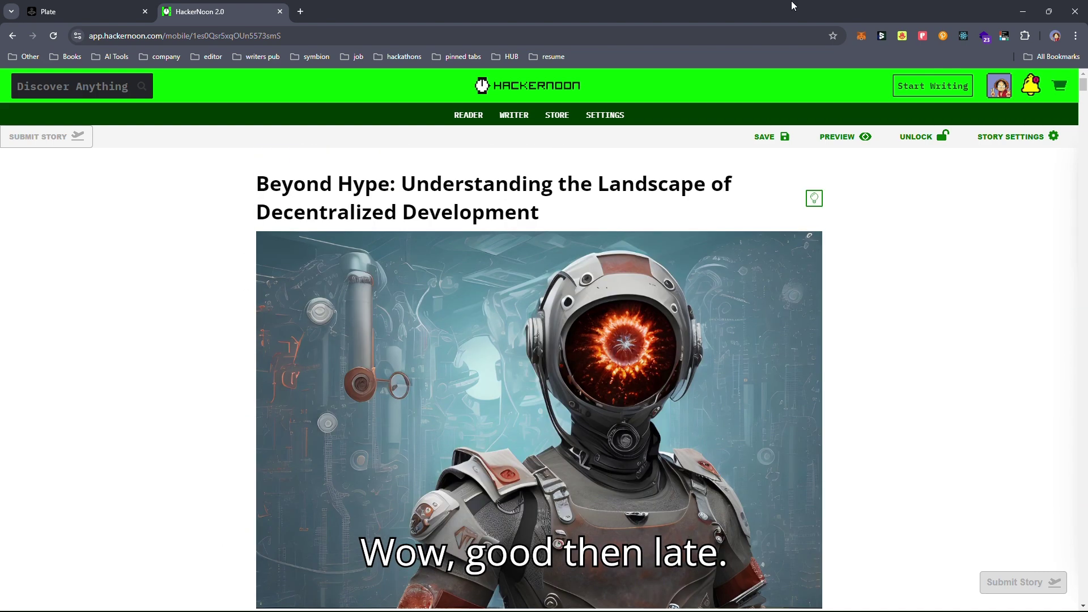
# Switch to the Plate editor and examine its rendering from the Windows Error section back up to Prerequisites and Table of Contents
pyautogui.click(86, 10)
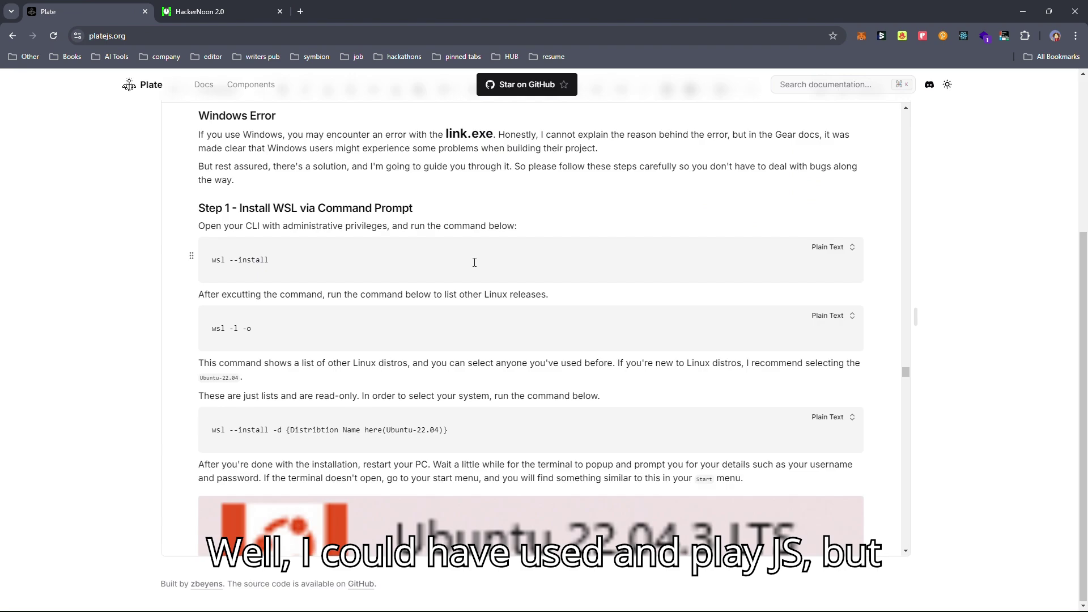
pyautogui.scroll(20, 475, 262)
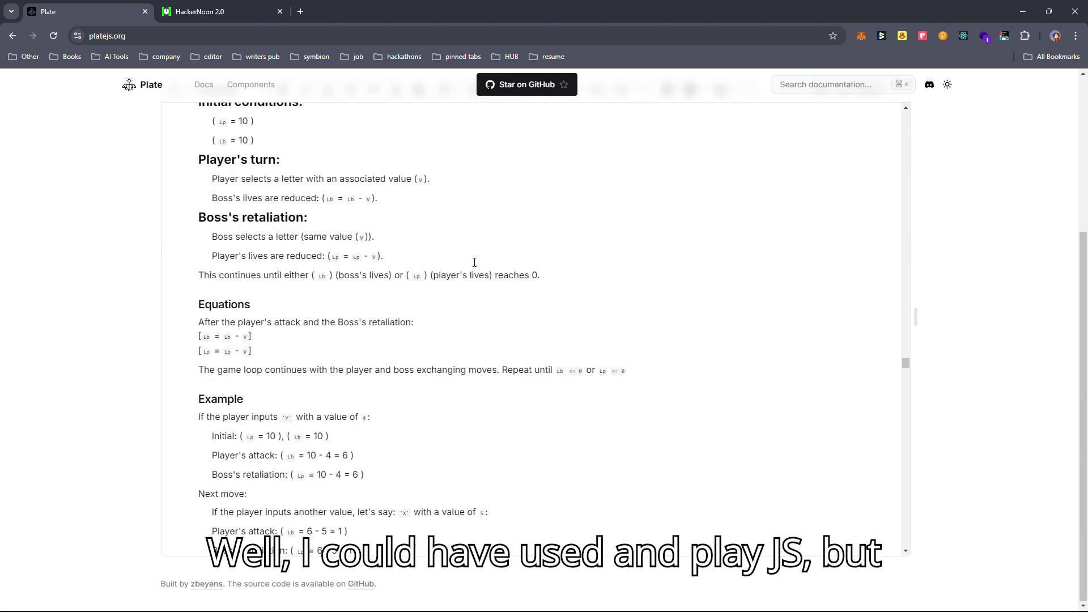
pyautogui.scroll(10, 475, 261)
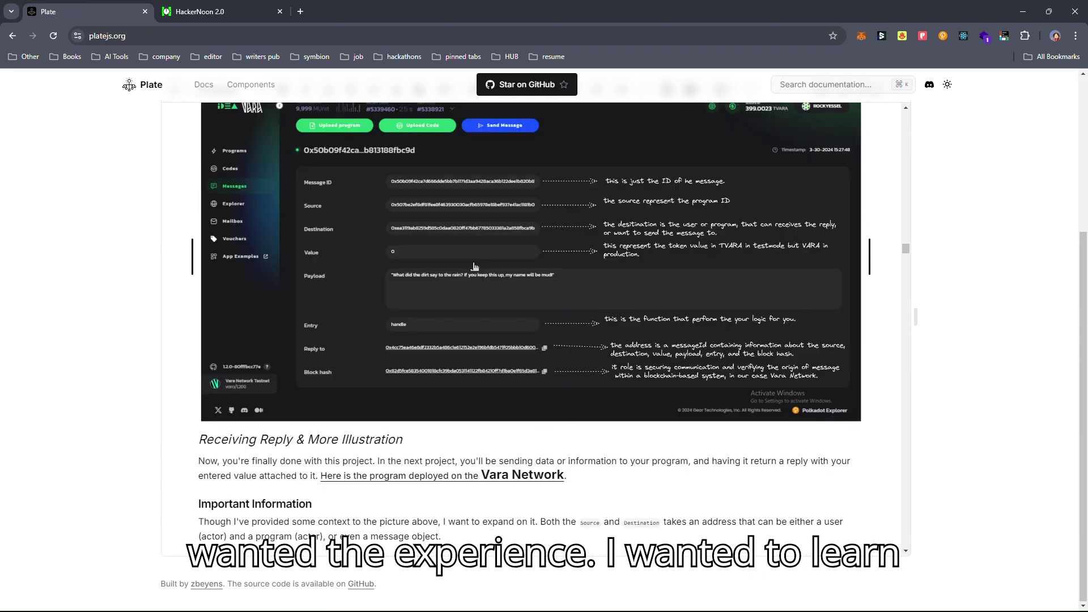
pyautogui.scroll(20, 475, 268)
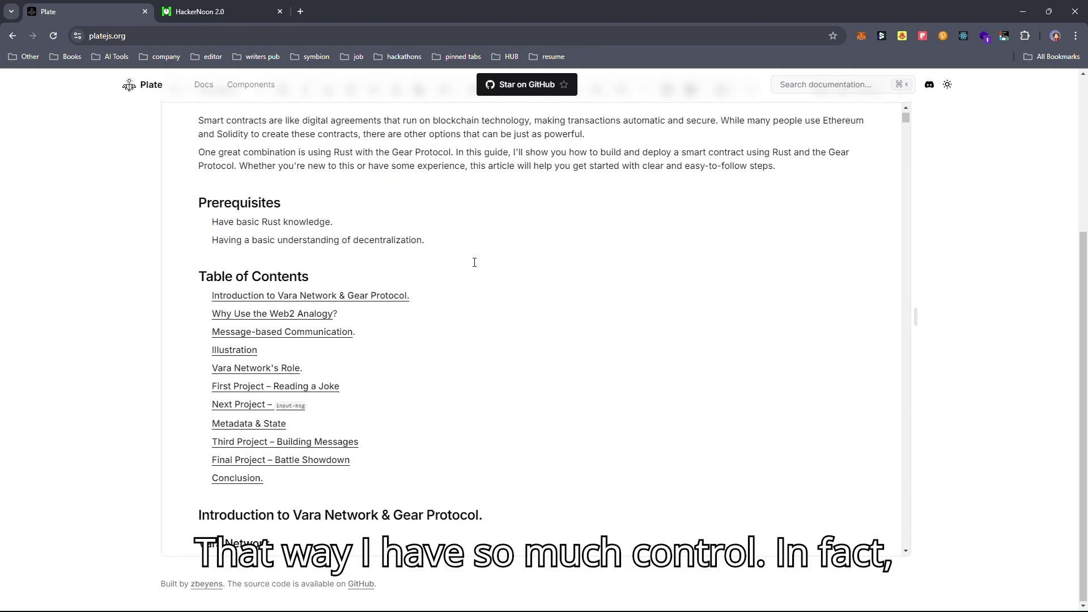
# Examine Plate's headings, images and code blocks from the Web2 analogy down to the BattleShown metadata section, and minimize the window
pyautogui.scroll(-8, 474, 262)
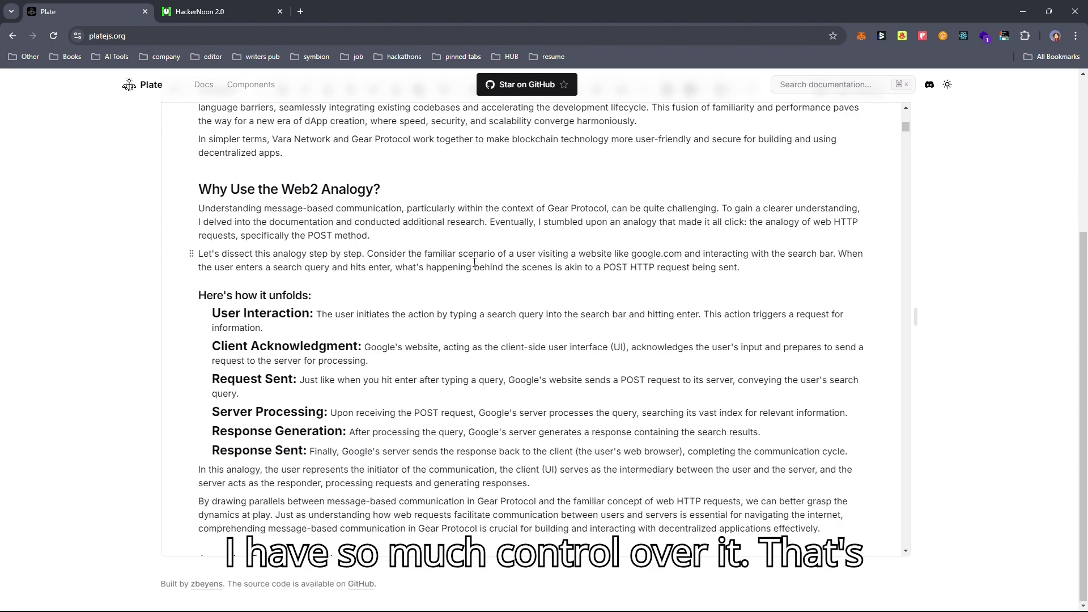
pyautogui.scroll(-3, 379, 361)
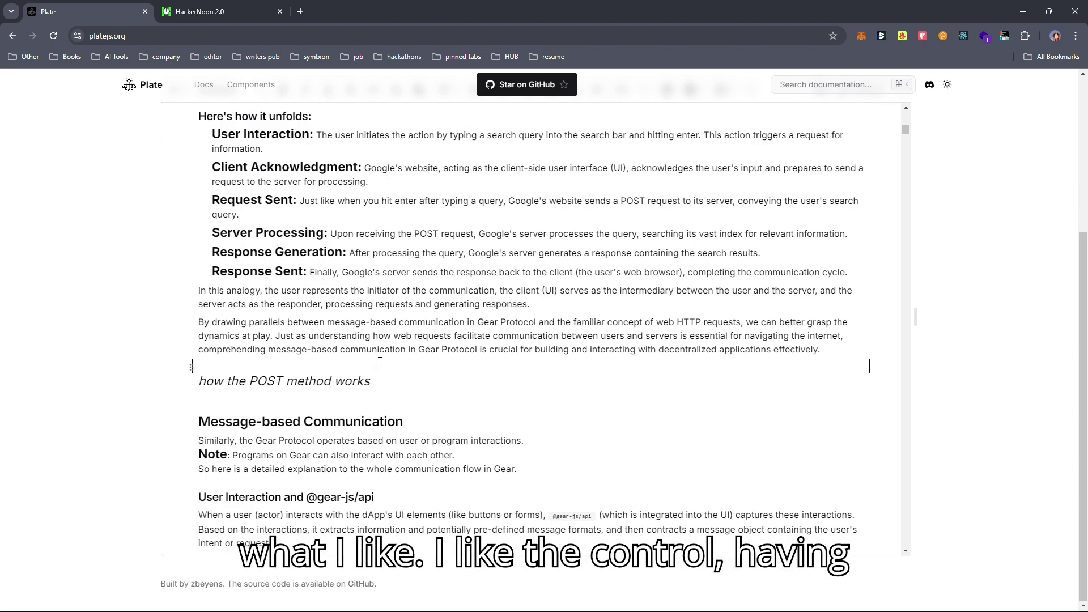
pyautogui.scroll(-4, 380, 362)
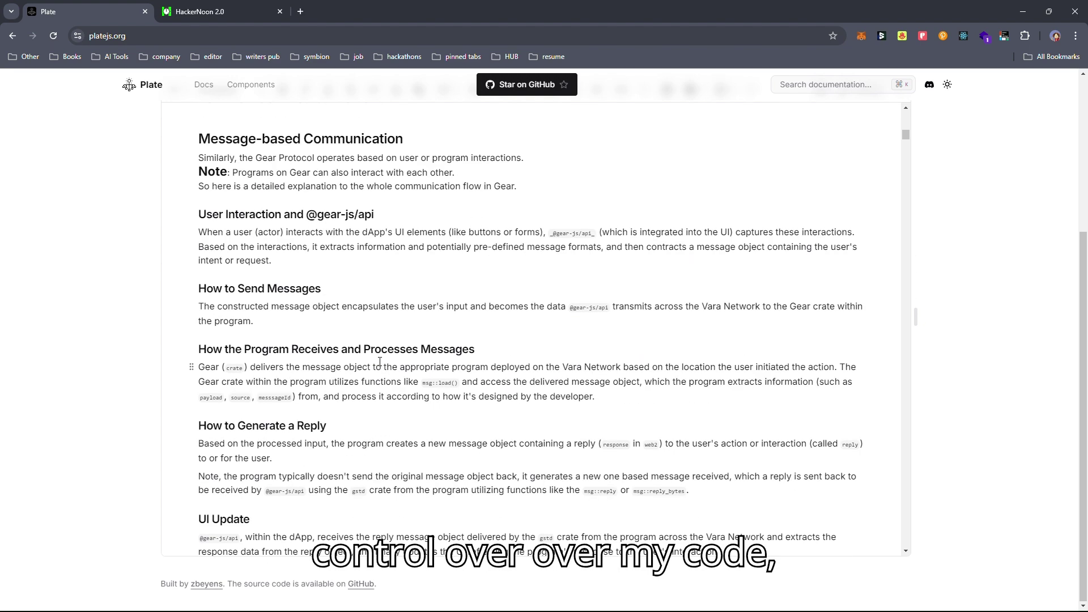
pyautogui.scroll(2, 380, 361)
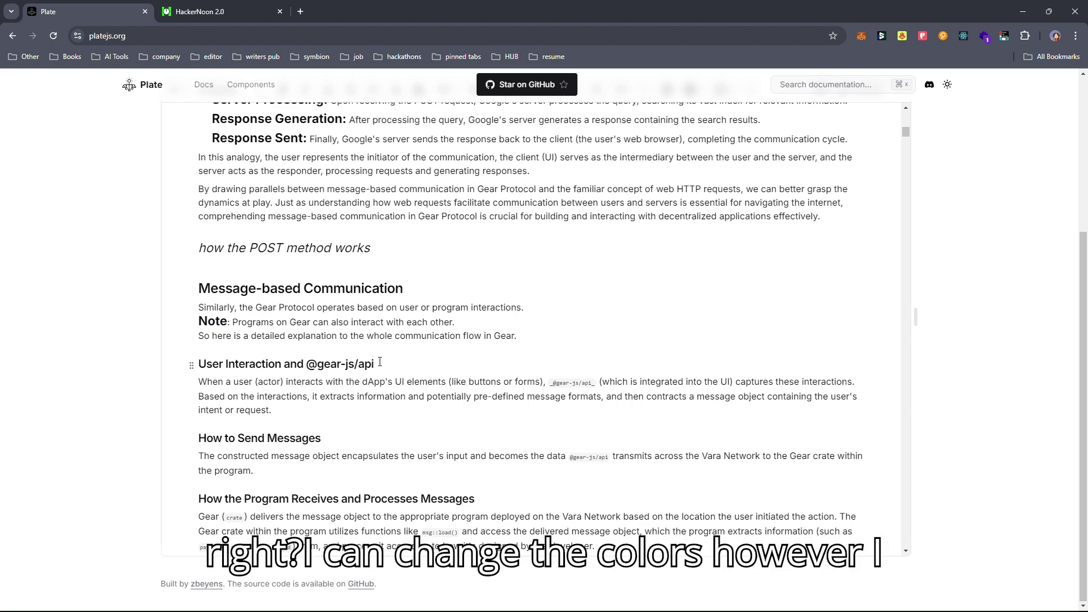
pyautogui.scroll(-6, 380, 362)
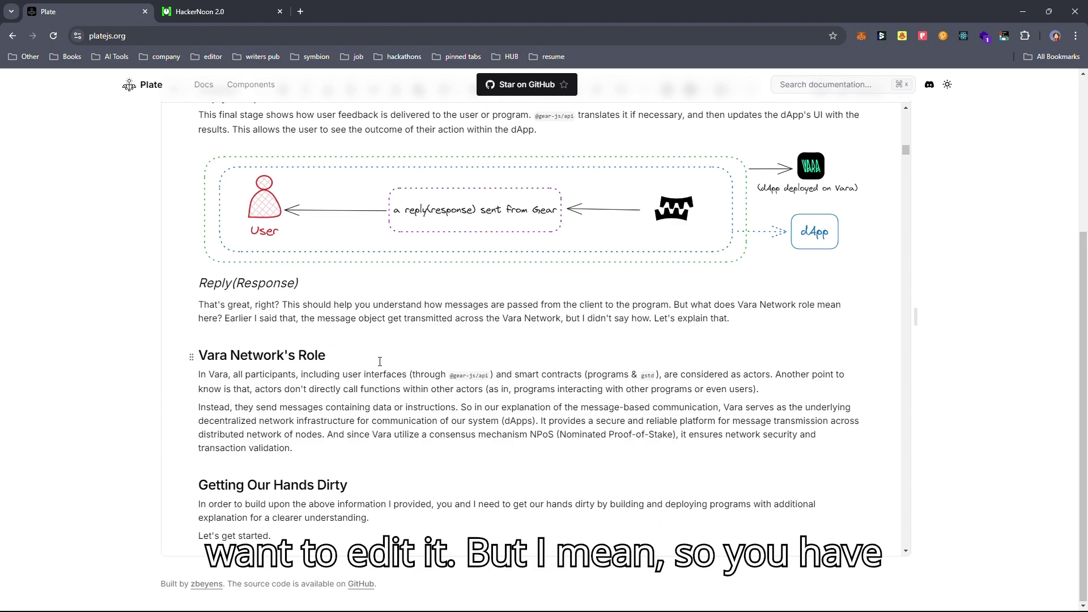
pyautogui.scroll(-15, 379, 362)
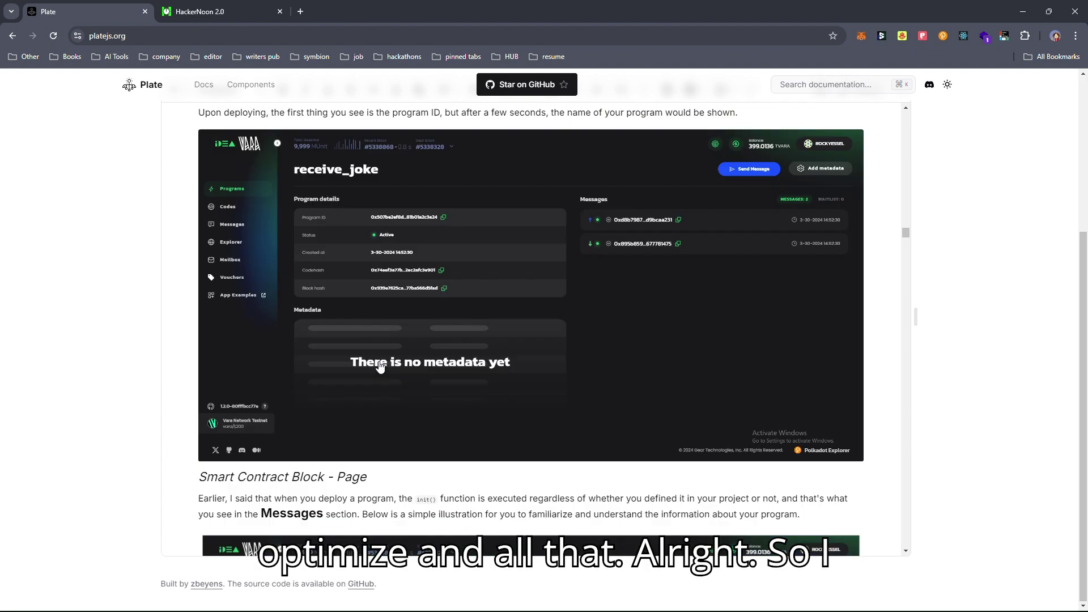
pyautogui.scroll(-15, 380, 361)
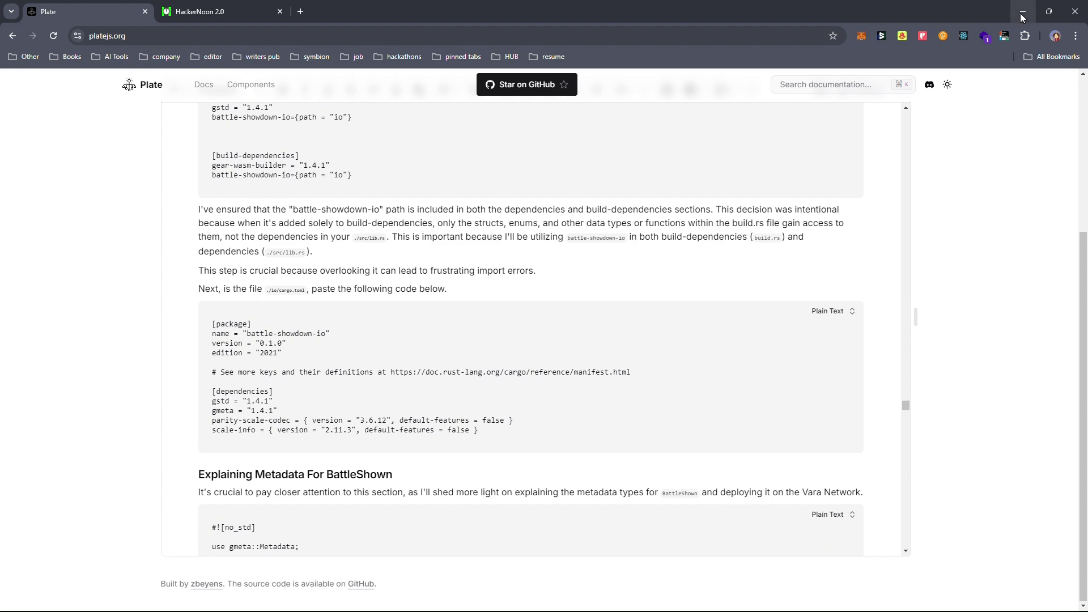
pyautogui.click(1023, 14)
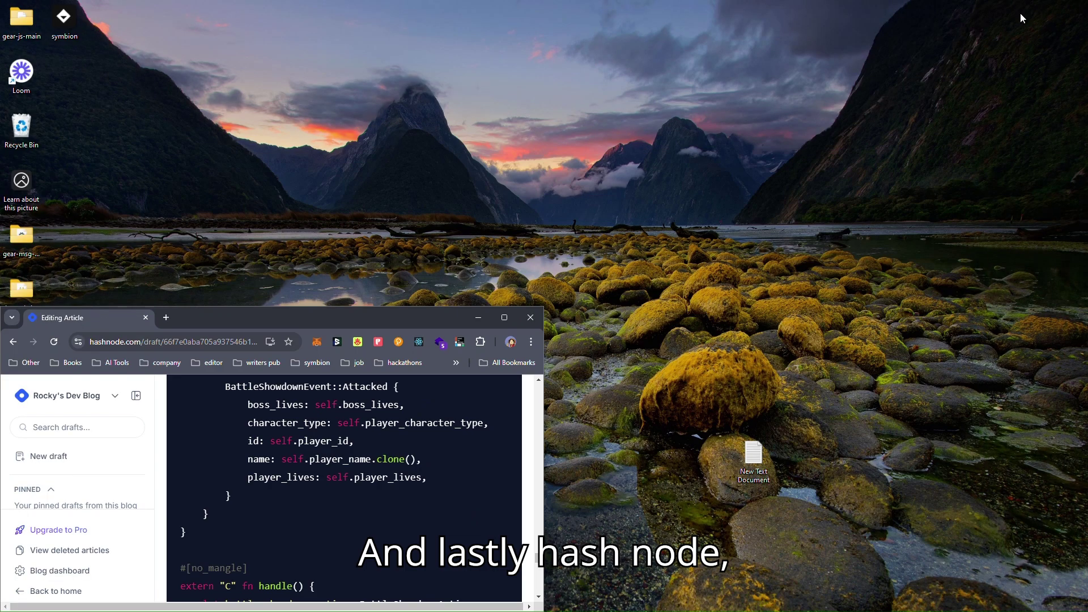
# Enlarge the Hashnode draft to full screen and examine its code blocks and inline code, up to the [workspace] section
pyautogui.click(504, 316)
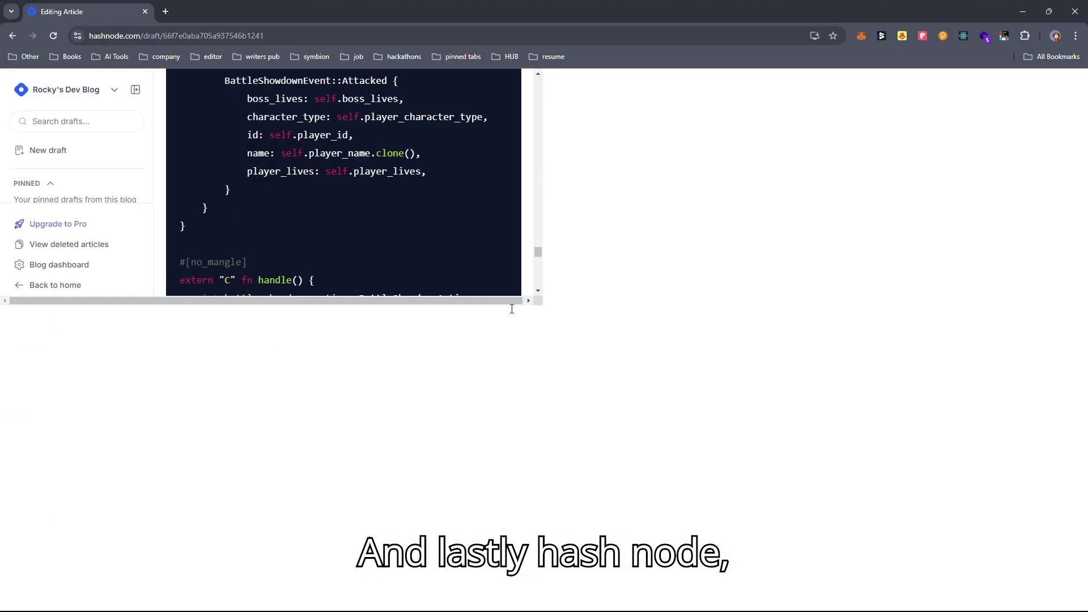
pyautogui.scroll(15, 459, 318)
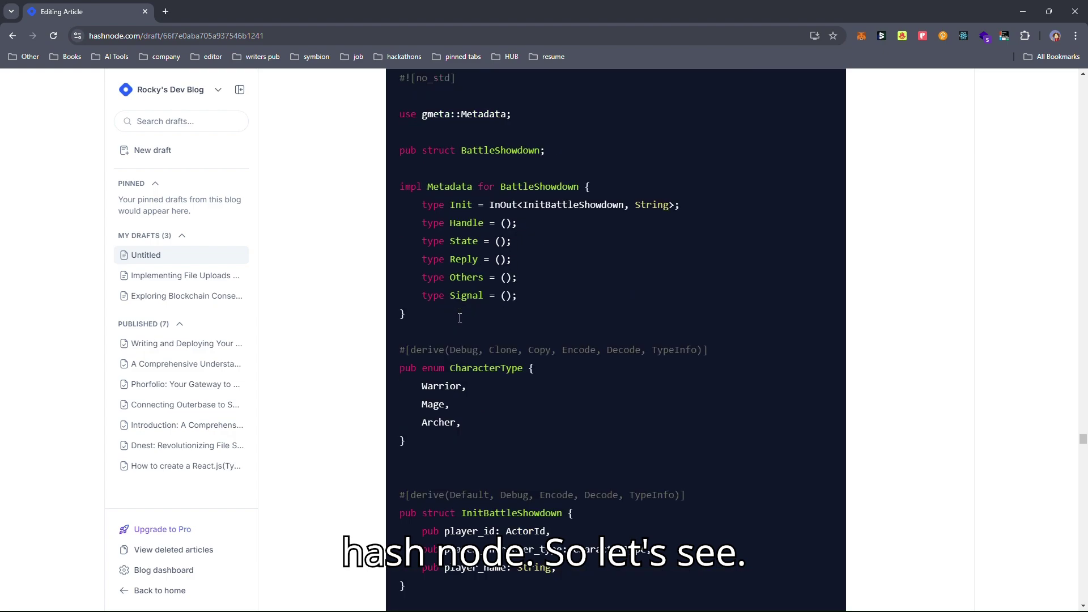
pyautogui.scroll(8, 460, 323)
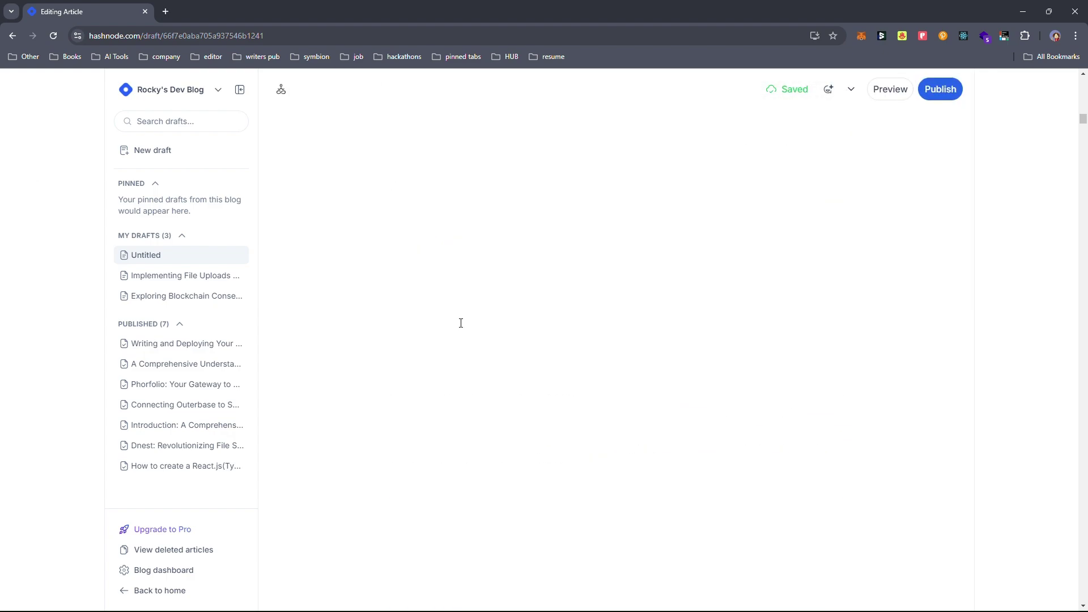
pyautogui.scroll(-8, 460, 348)
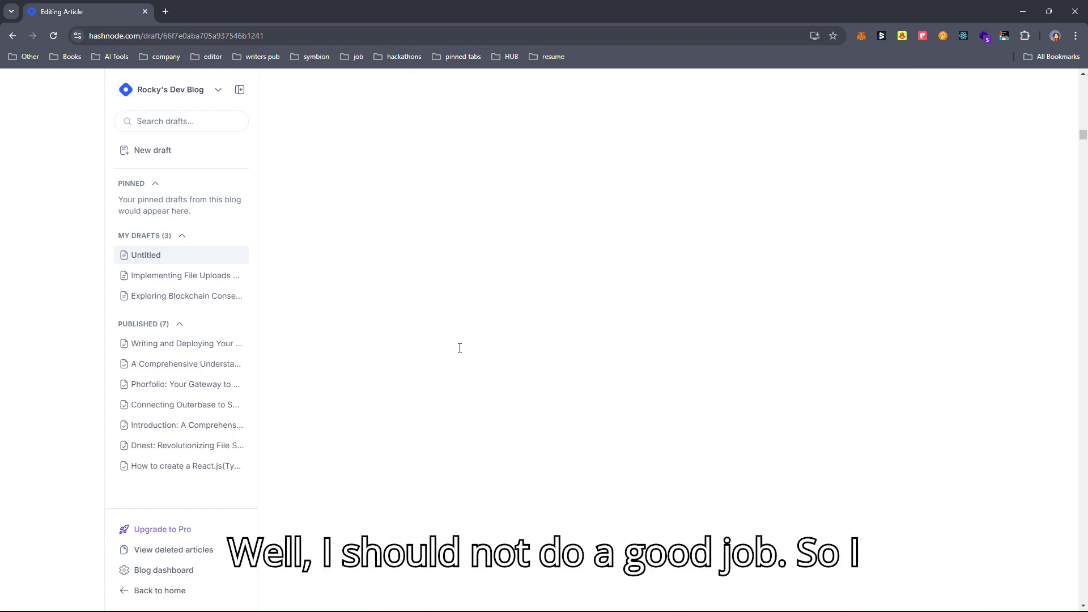
pyautogui.scroll(8, 460, 348)
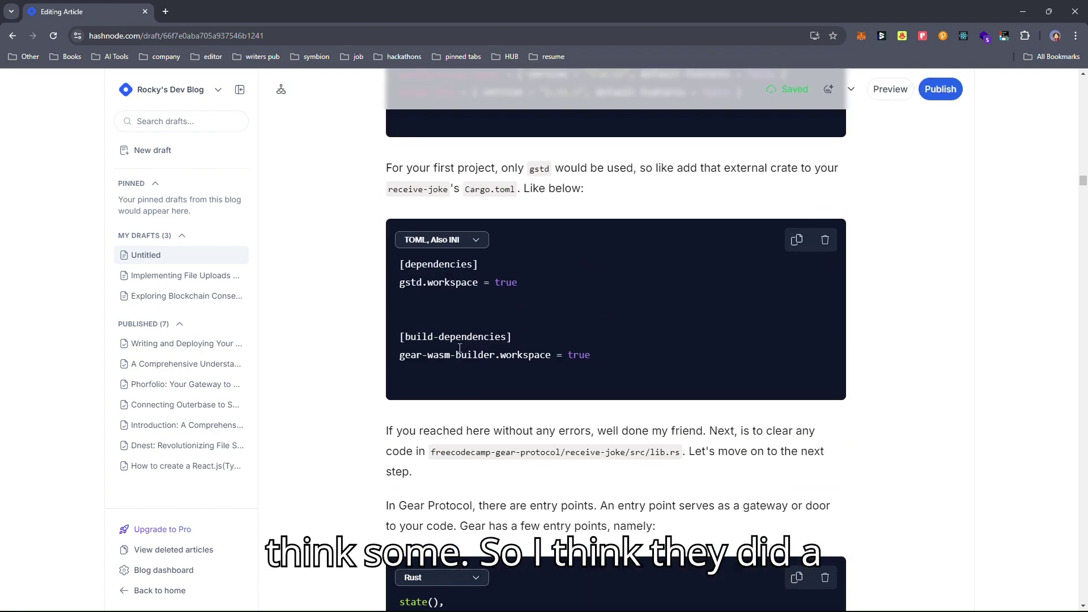
pyautogui.scroll(-2, 461, 350)
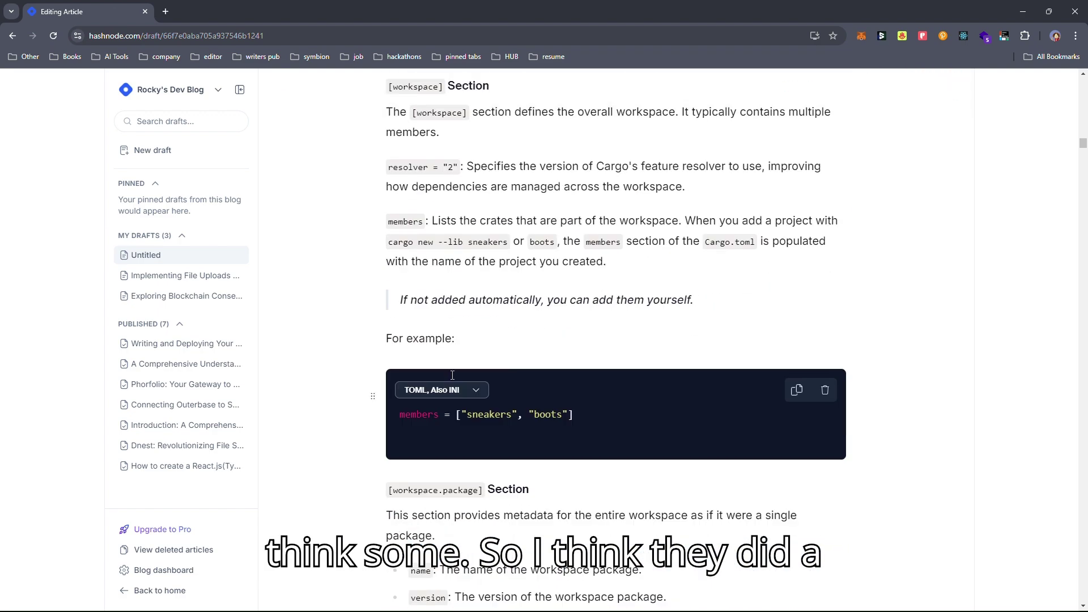
# View the language options of Hashnode's members code block, examine the input-msg section's code blocks, and minimize the window
pyautogui.click(446, 397)
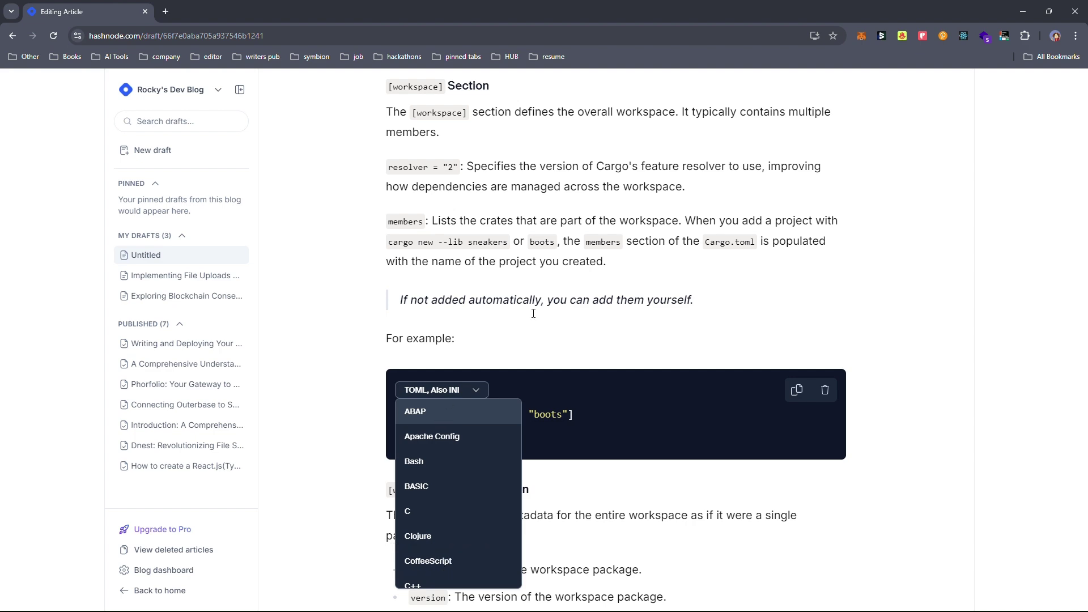
pyautogui.scroll(-15, 533, 314)
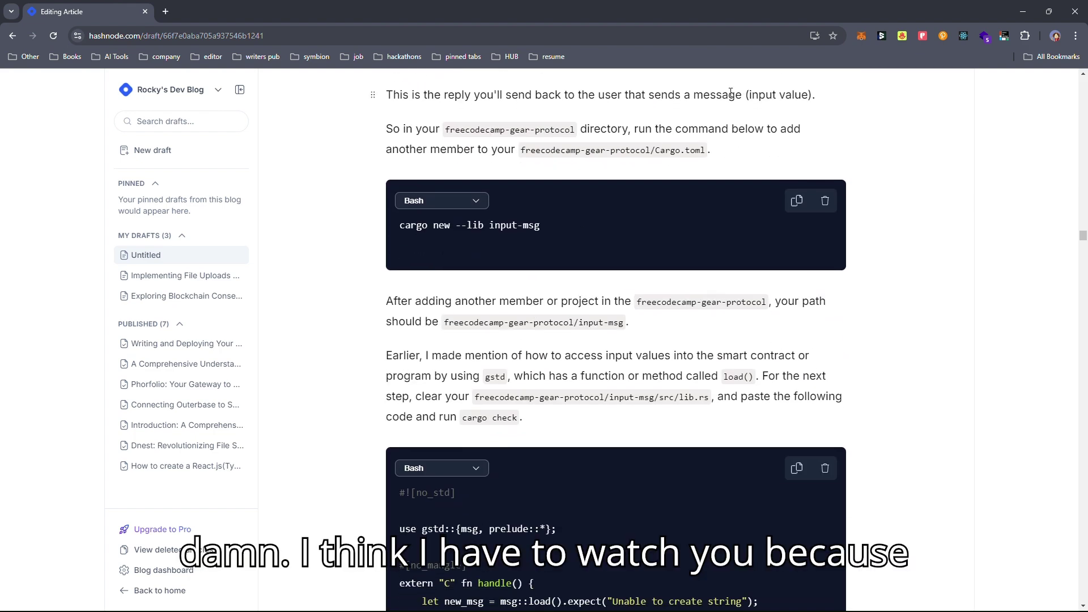
pyautogui.click(1021, 13)
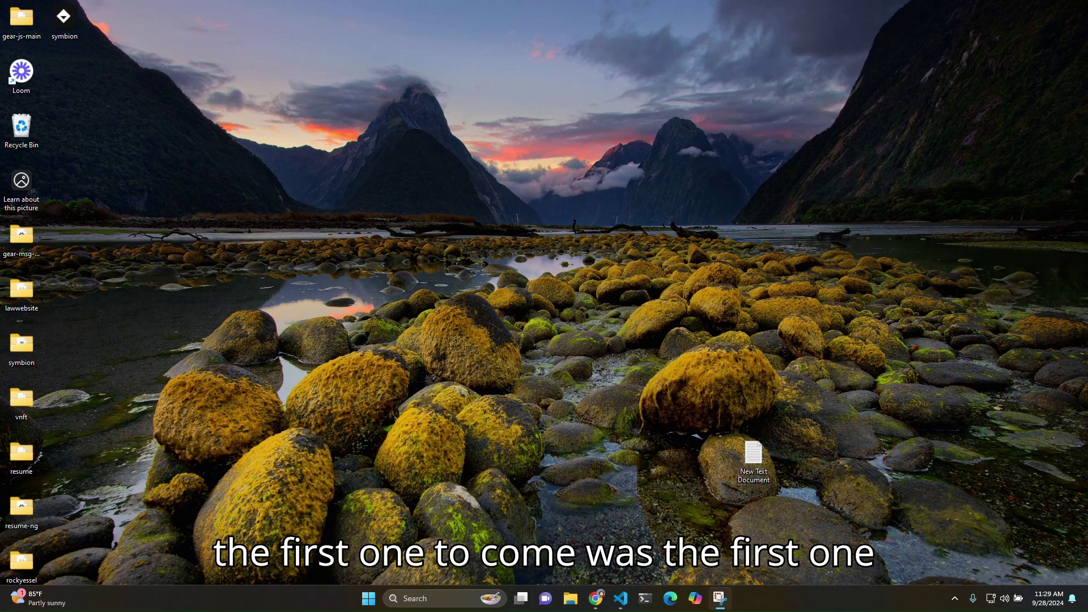
# Restore the minimized browser window holding Plate and HackerNoon, and show the HackerNoon draft
pyautogui.moveTo(597, 604)
pyautogui.moveTo(475, 512)
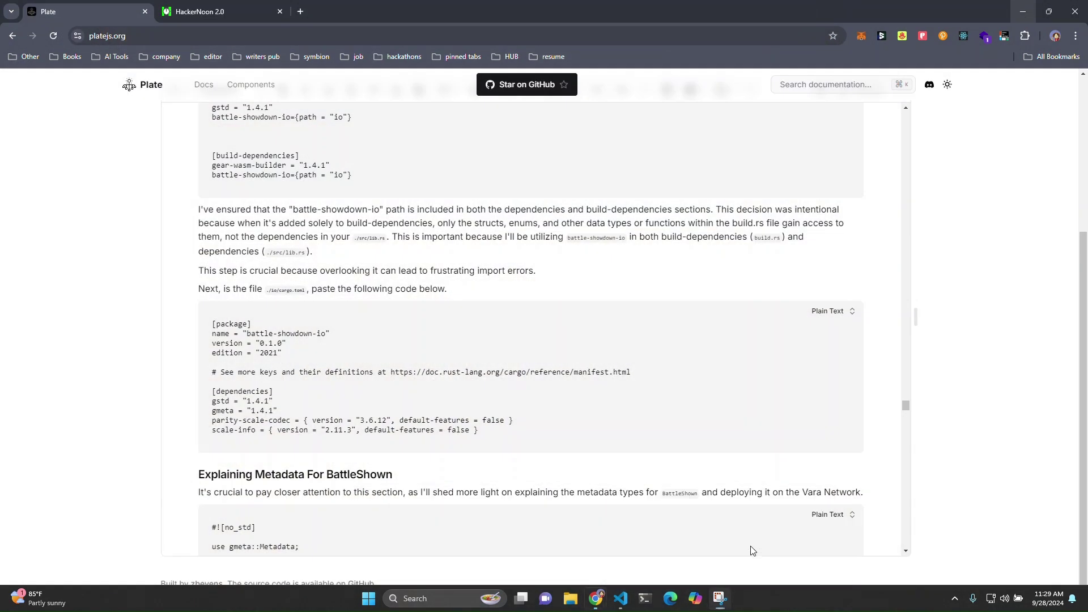
pyautogui.click(750, 546)
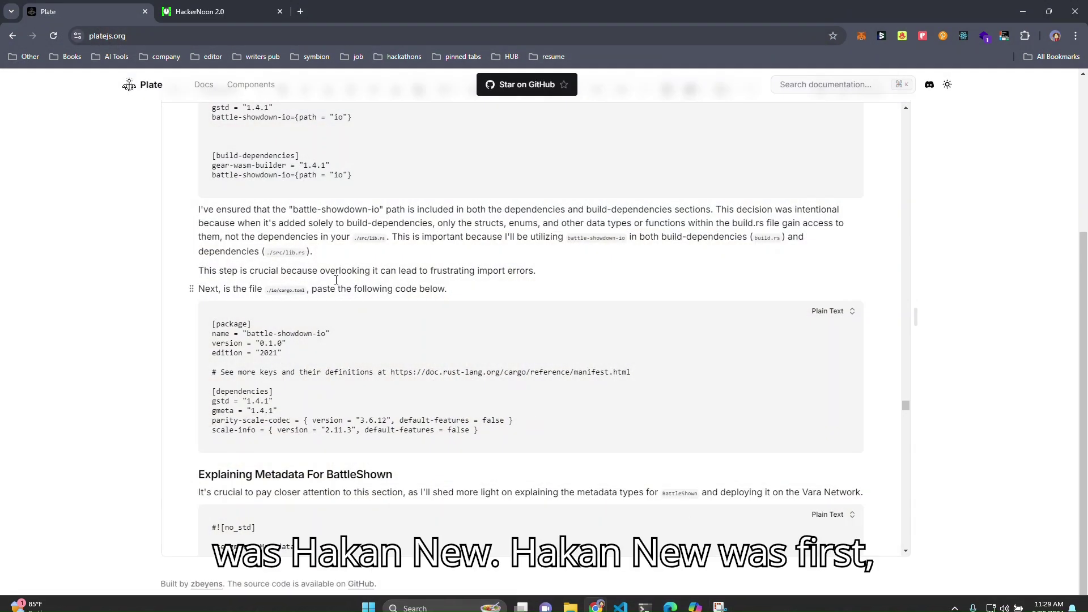
pyautogui.click(182, 10)
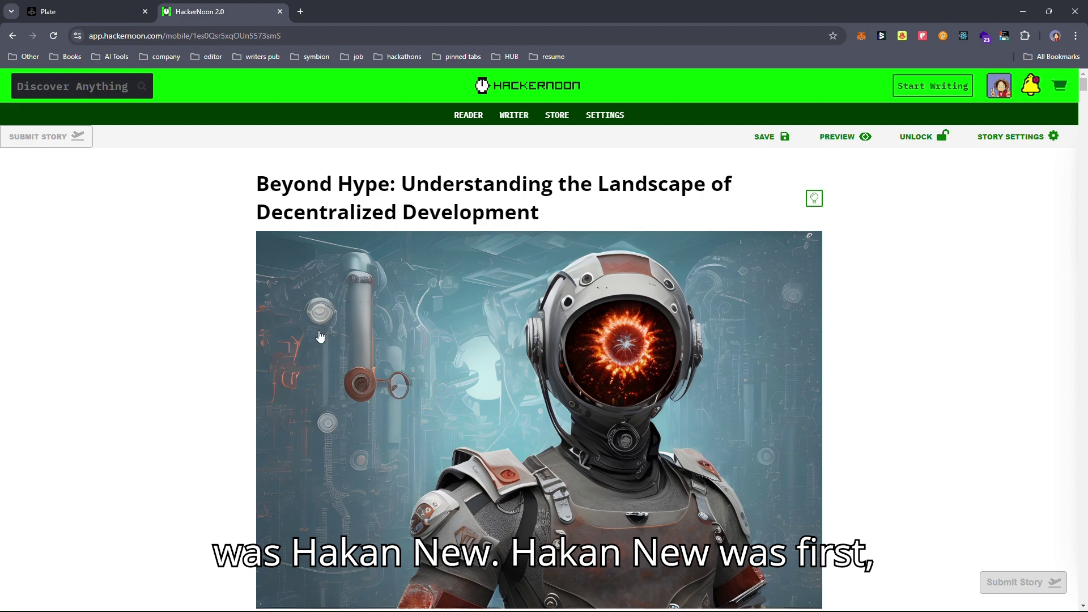
# Bring the Lexical playground window back to the front at its metadata code block
pyautogui.moveTo(614, 590)
pyautogui.moveTo(596, 605)
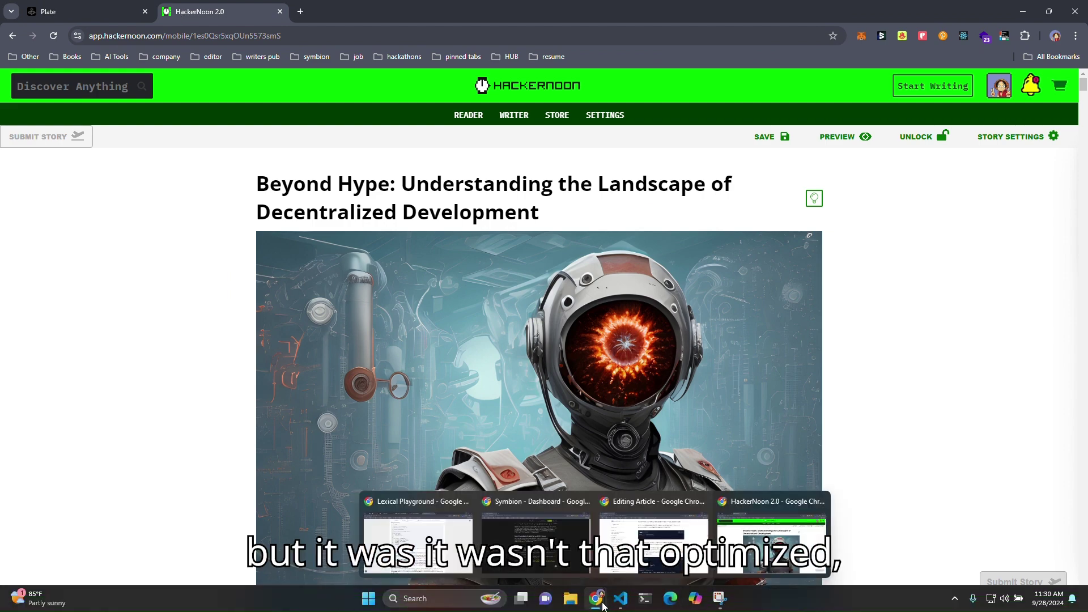
pyautogui.moveTo(643, 575)
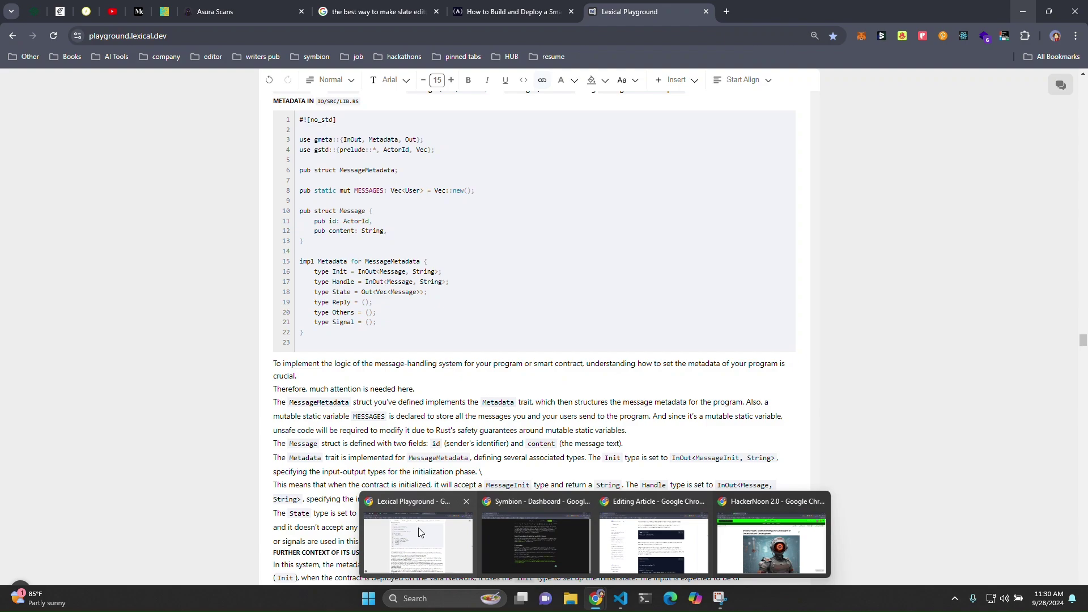
pyautogui.click(420, 531)
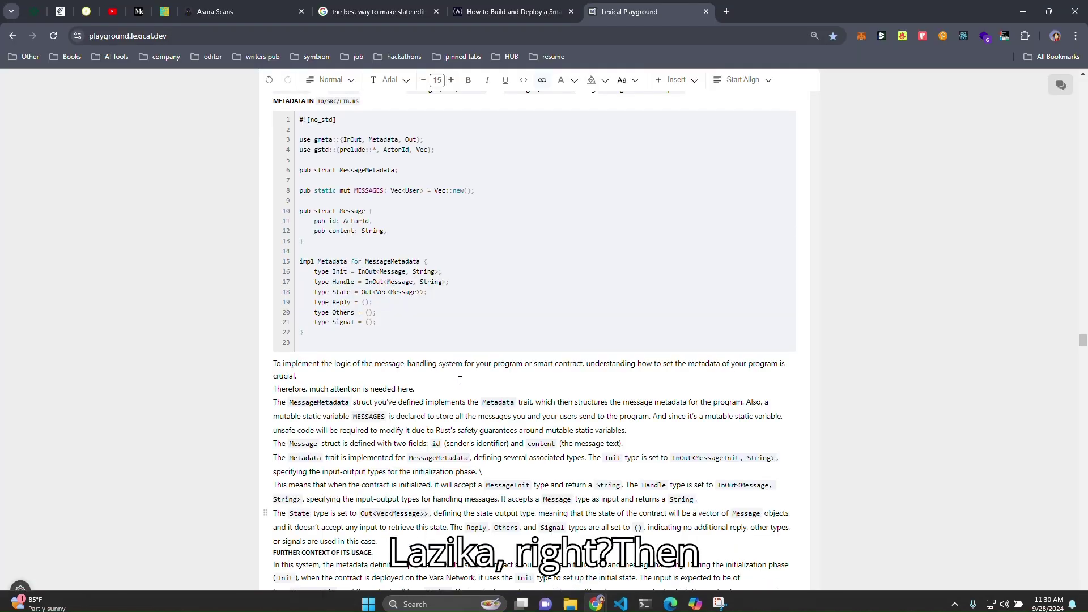
# Look back through the Lexical draft above the metadata section, and switch to the Plate editor in the browser window it shares with HackerNoon
pyautogui.scroll(15, 481, 341)
pyautogui.scroll(15, 481, 341)
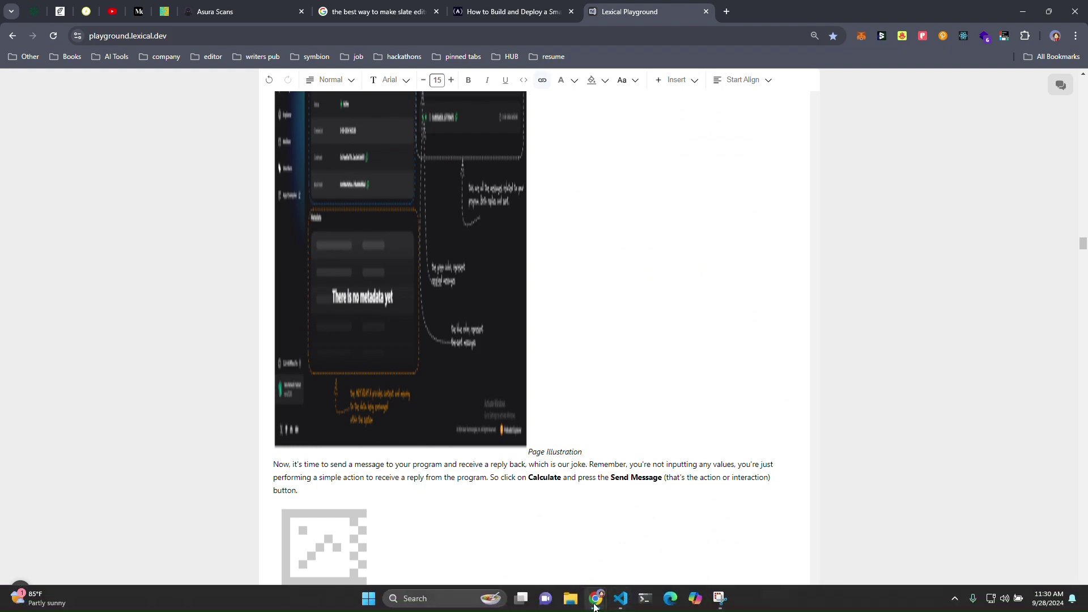
pyautogui.moveTo(596, 601)
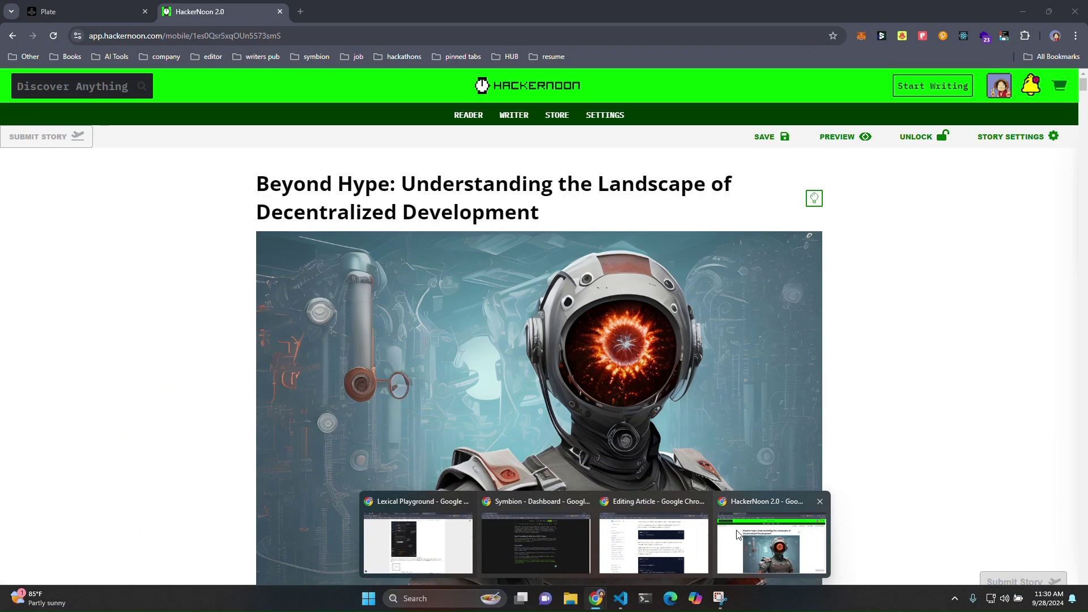
pyautogui.click(737, 536)
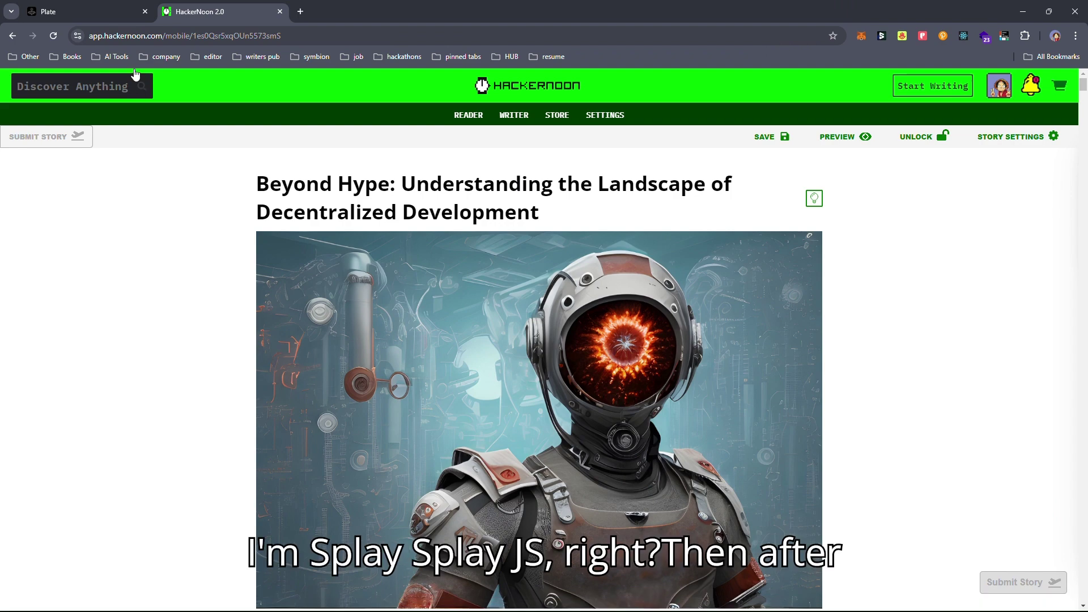
pyautogui.click(85, 10)
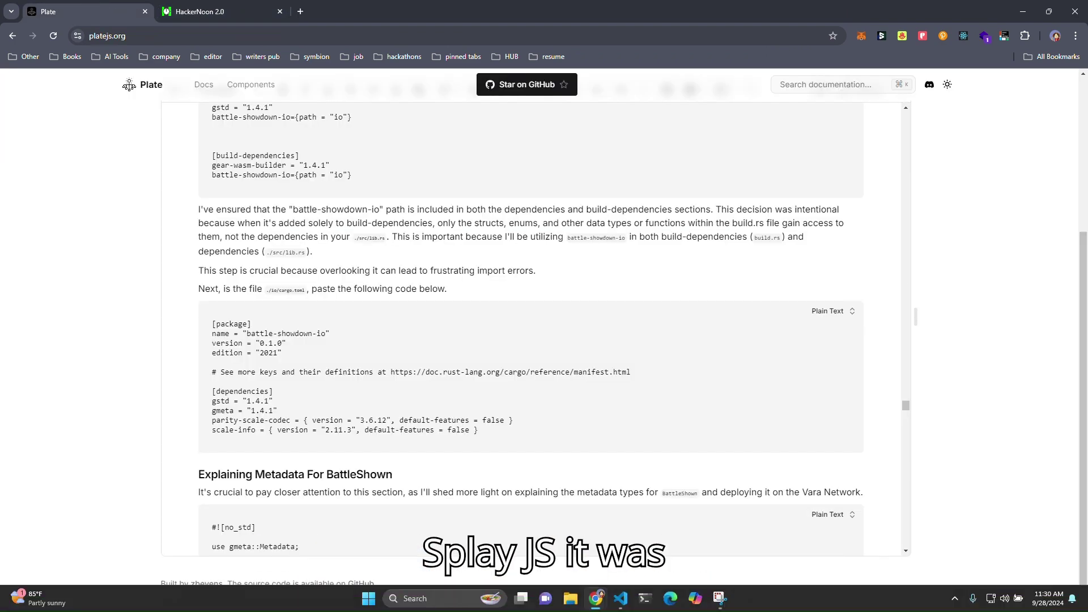
# Preview the open Hashnode draft window, and bring the Symbion article draft to the front
pyautogui.moveTo(614, 604)
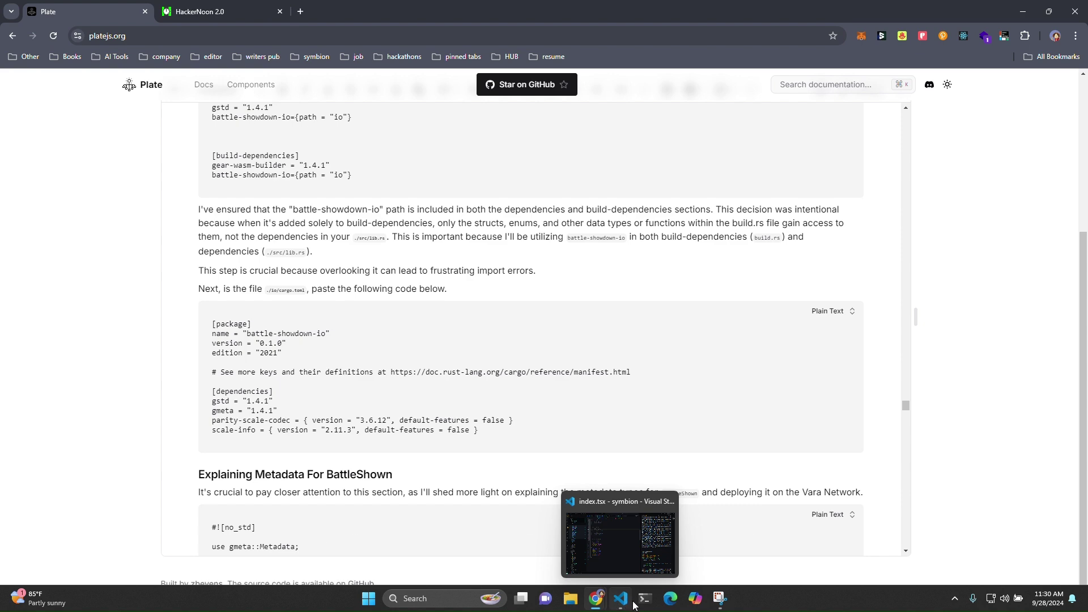
pyautogui.moveTo(657, 544)
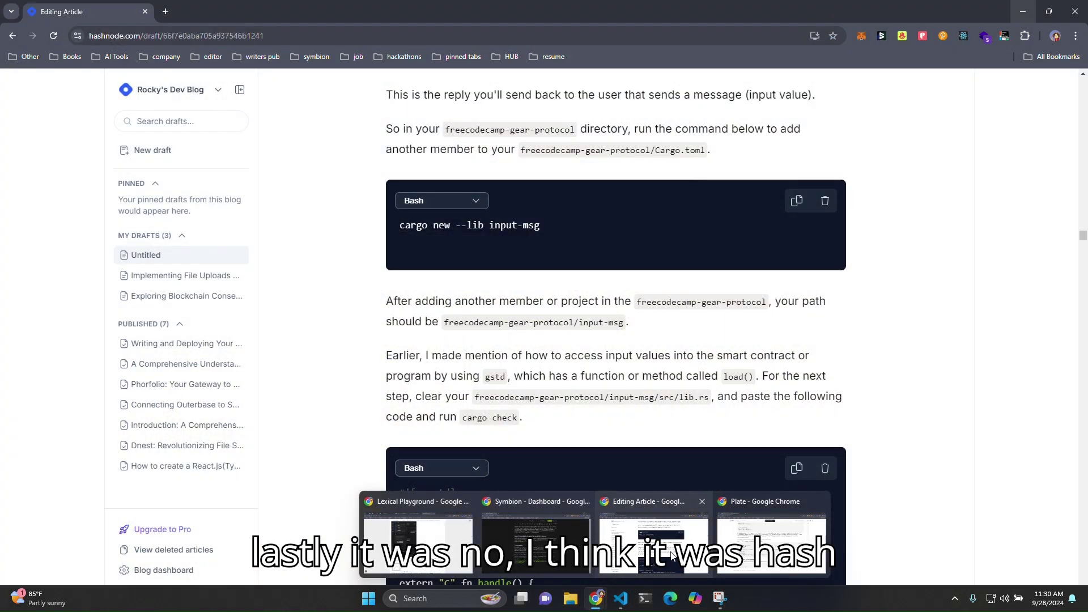
pyautogui.moveTo(535, 542)
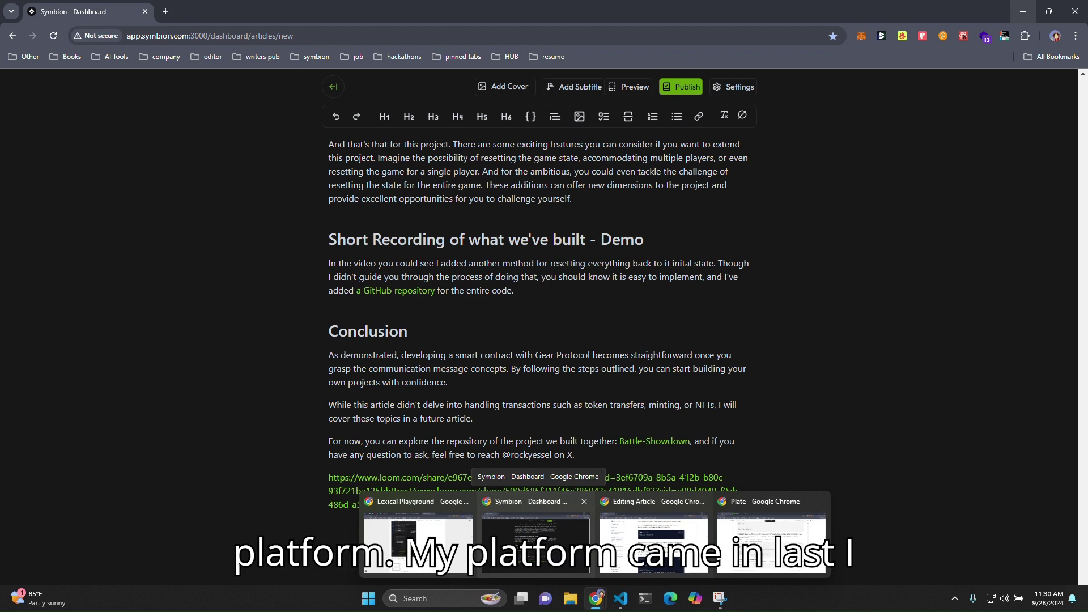
pyautogui.click(536, 542)
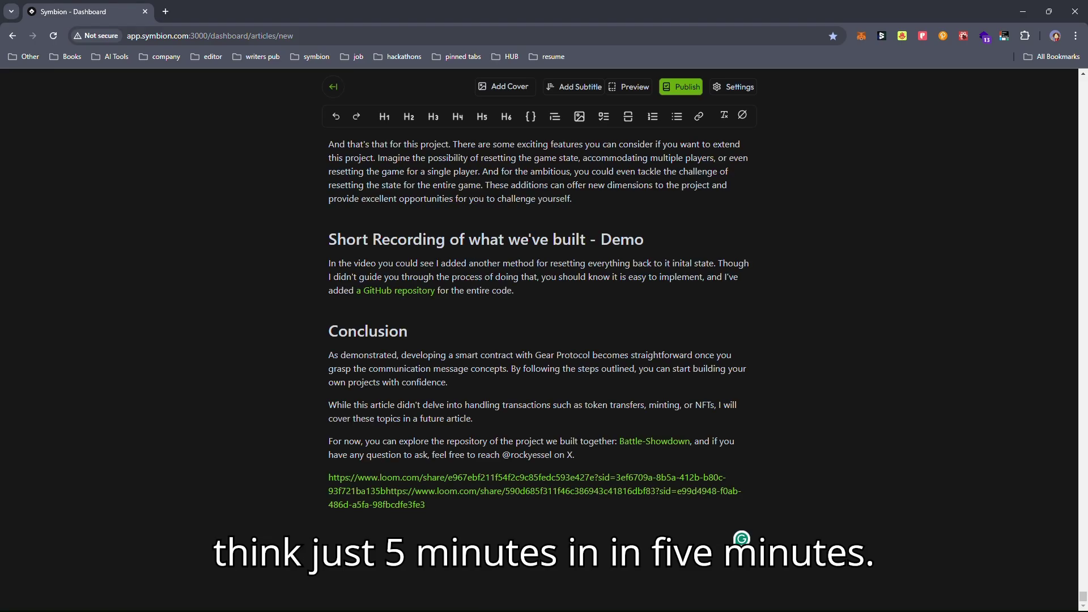
# Review the pasted article in Symbion from the Conclusion back to the beginning, and place the cursor in the second introductory paragraph
pyautogui.scroll(20, 512, 349)
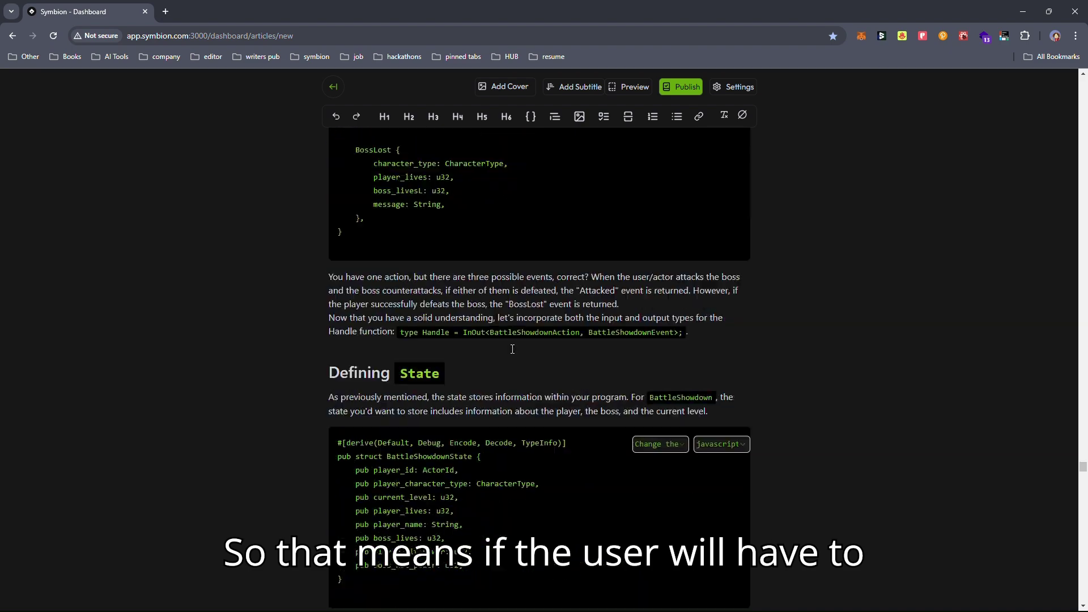
pyautogui.scroll(1, 512, 350)
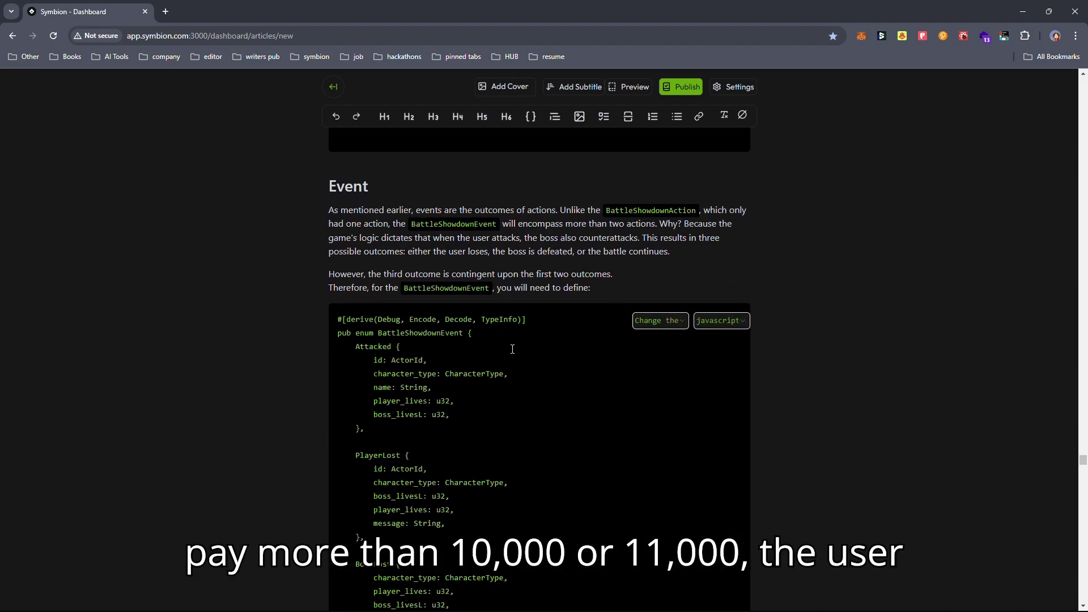
pyautogui.scroll(20, 512, 349)
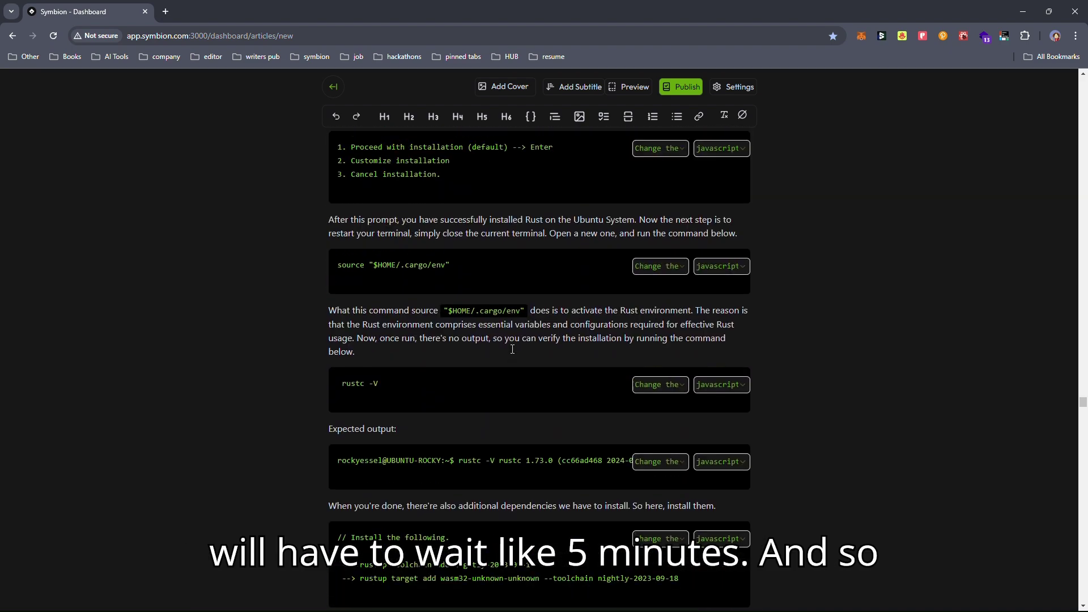
pyautogui.scroll(20, 512, 350)
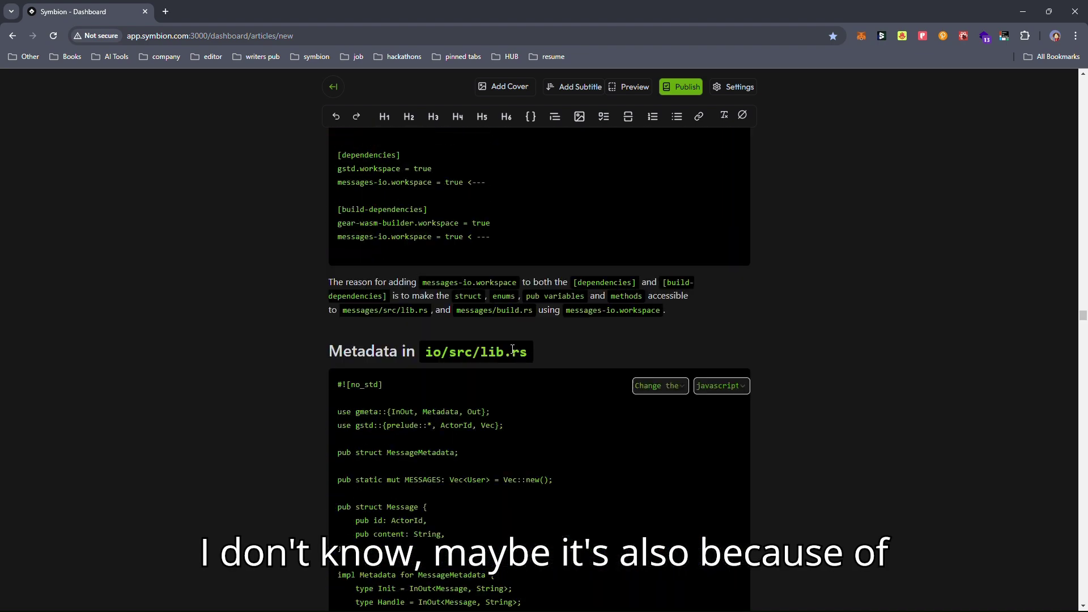
pyautogui.scroll(20, 513, 349)
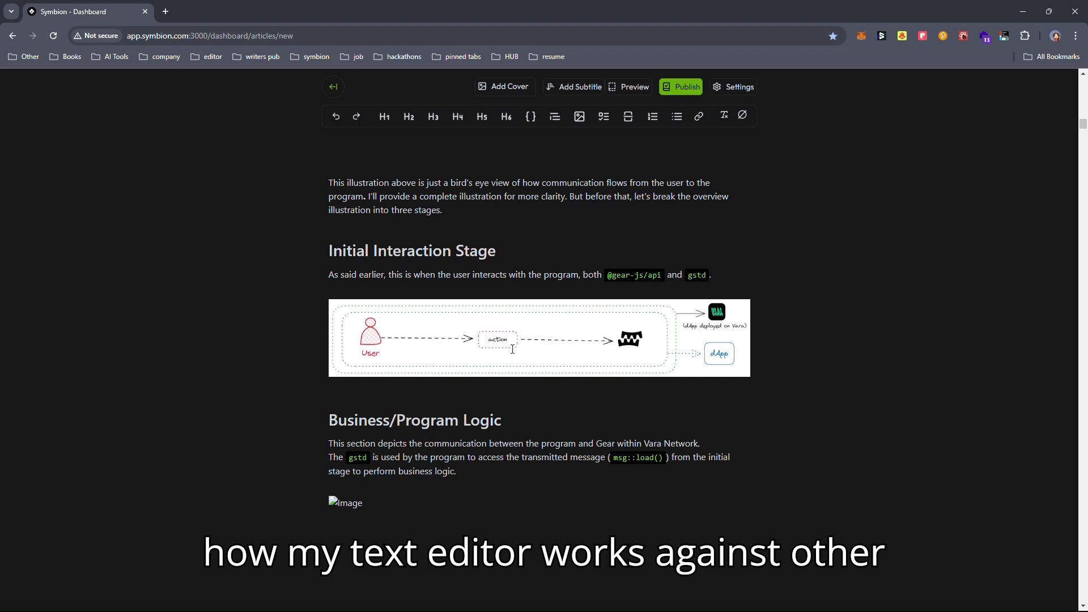
pyautogui.scroll(20, 494, 359)
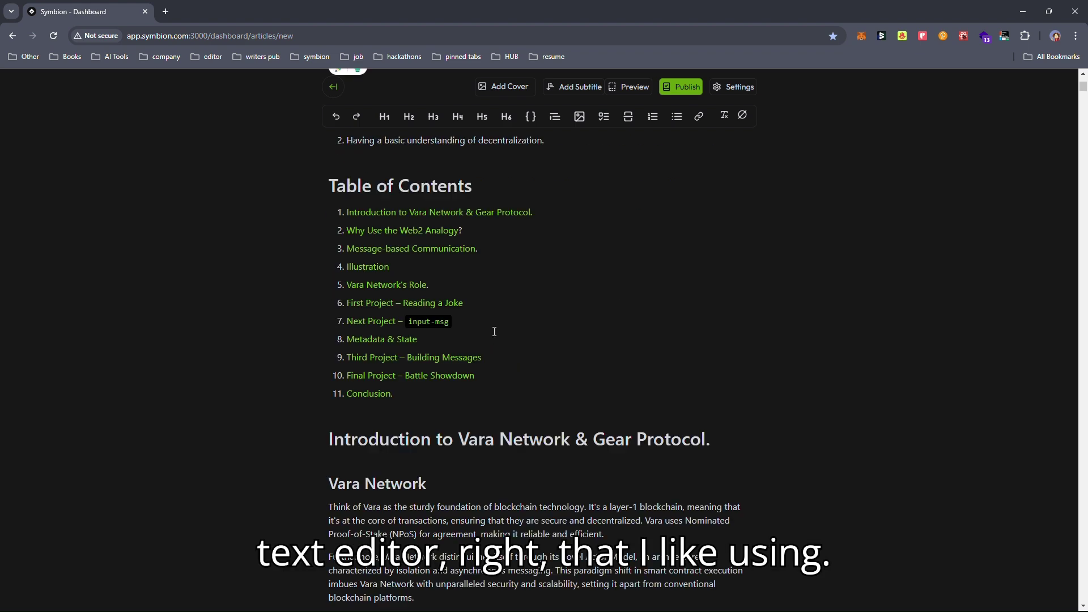
pyautogui.click(555, 287)
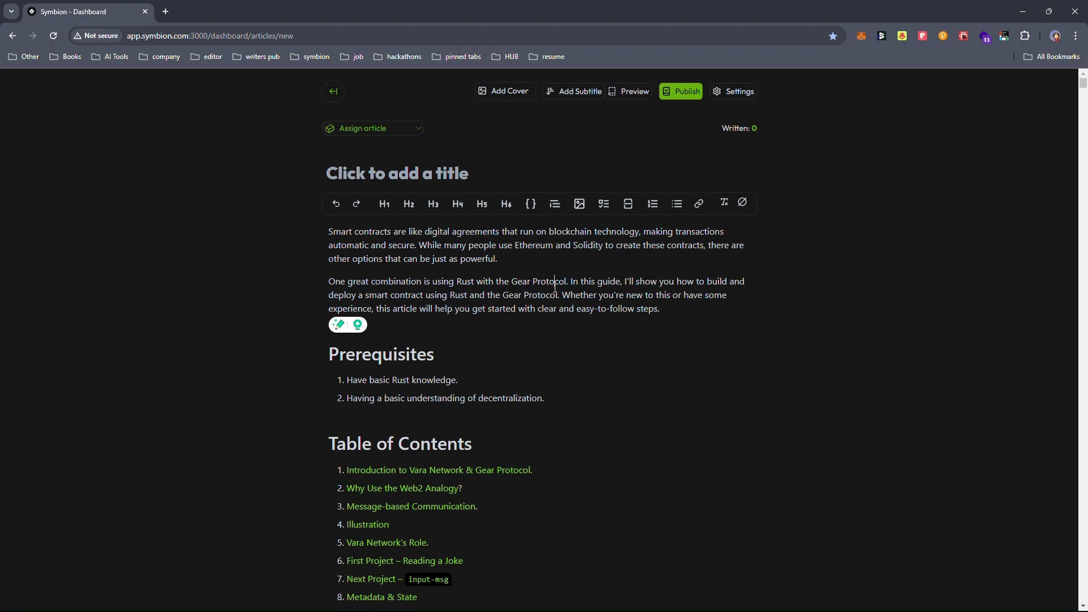